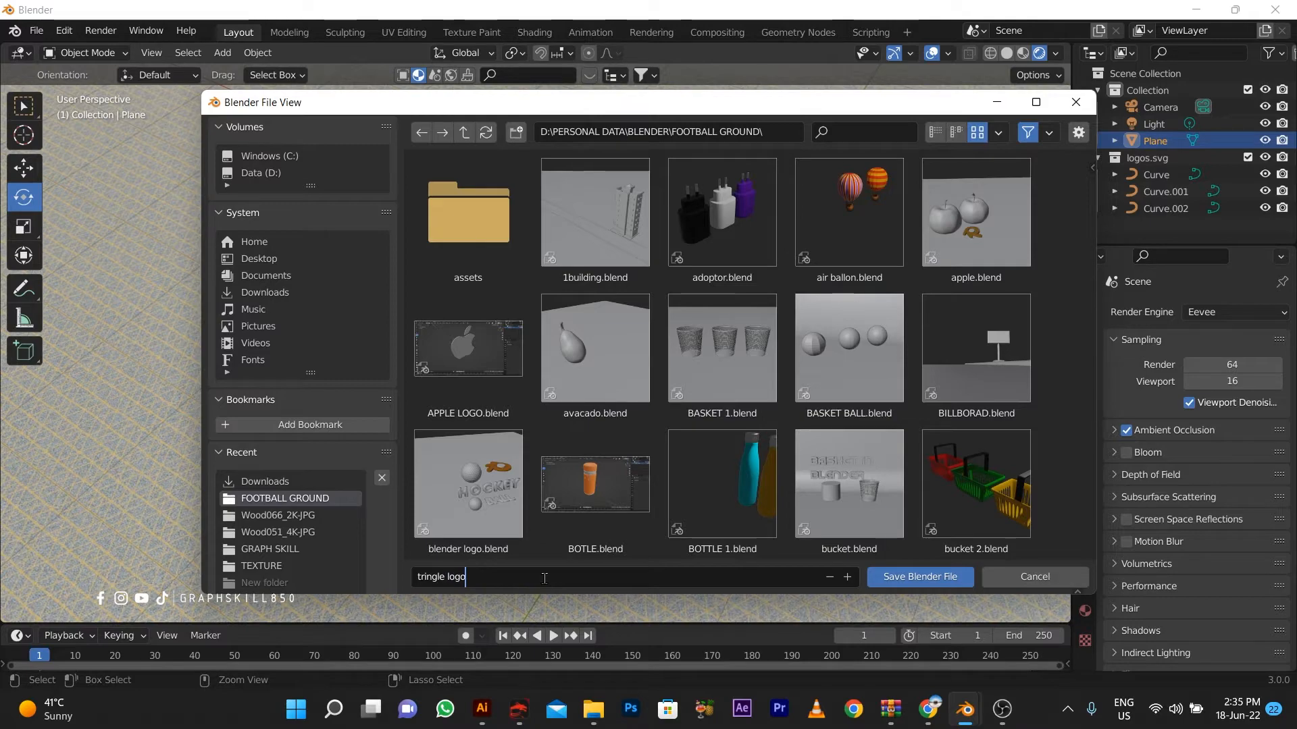
Save the Blender file as "tringle logo" in the FOOTBALL GROUND folder
key(Return)
click(878, 579)
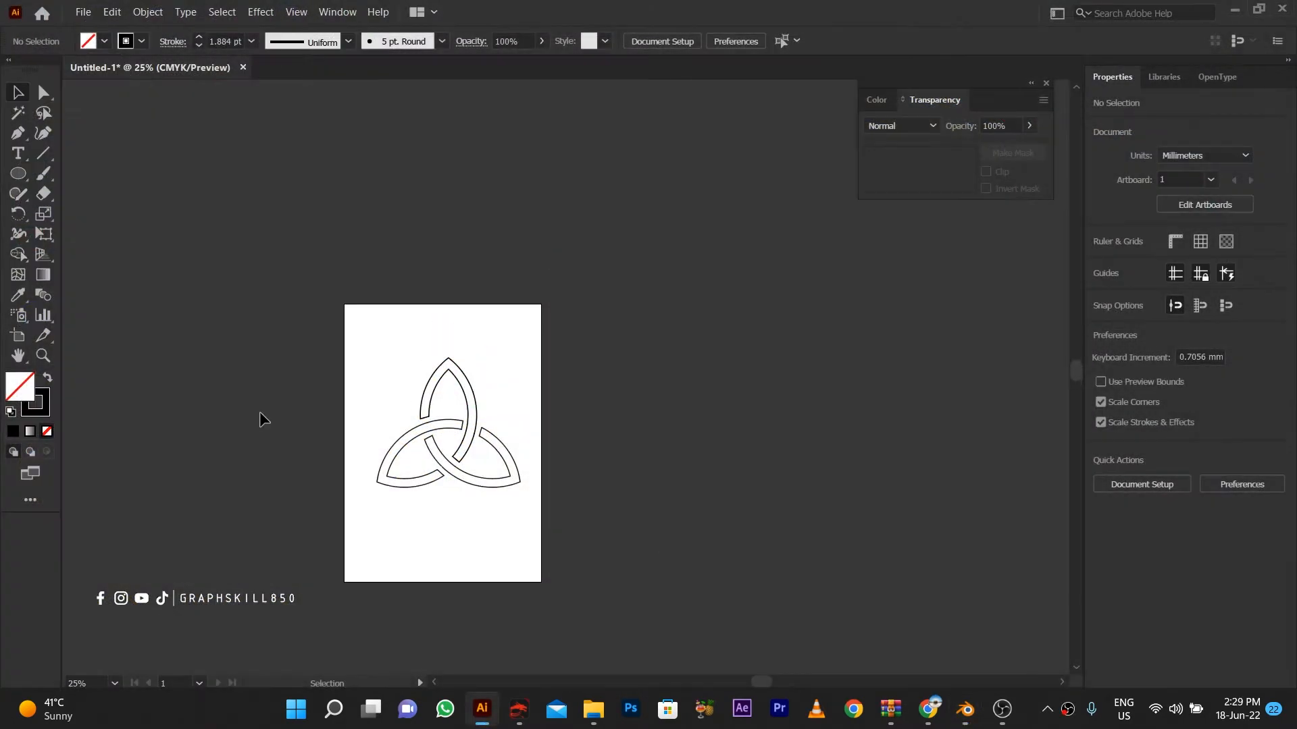
Examine the outlined three-part triangular knot logo on the Illustrator artboard
scroll(534, 478, down, 1)
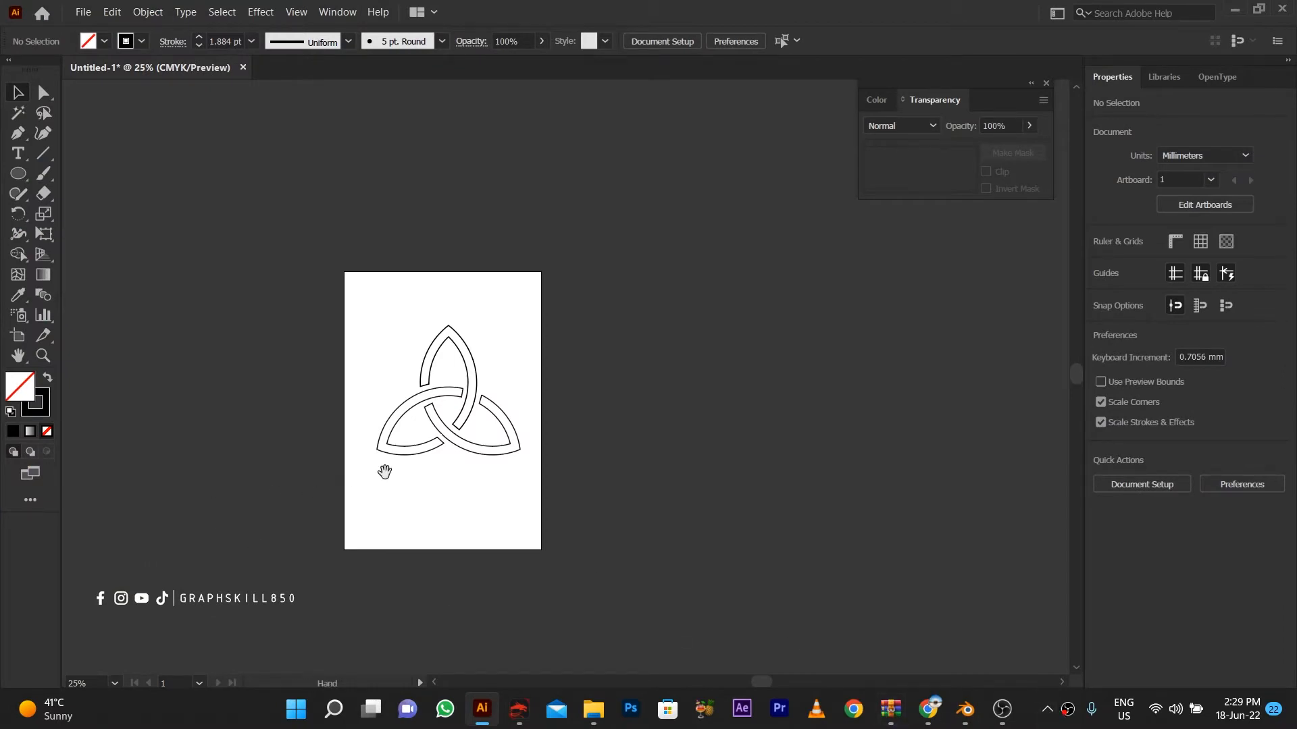
drag(276, 501, 402, 448)
alt+scroll(670, 368, up, 2)
alt+scroll(671, 368, down, 2)
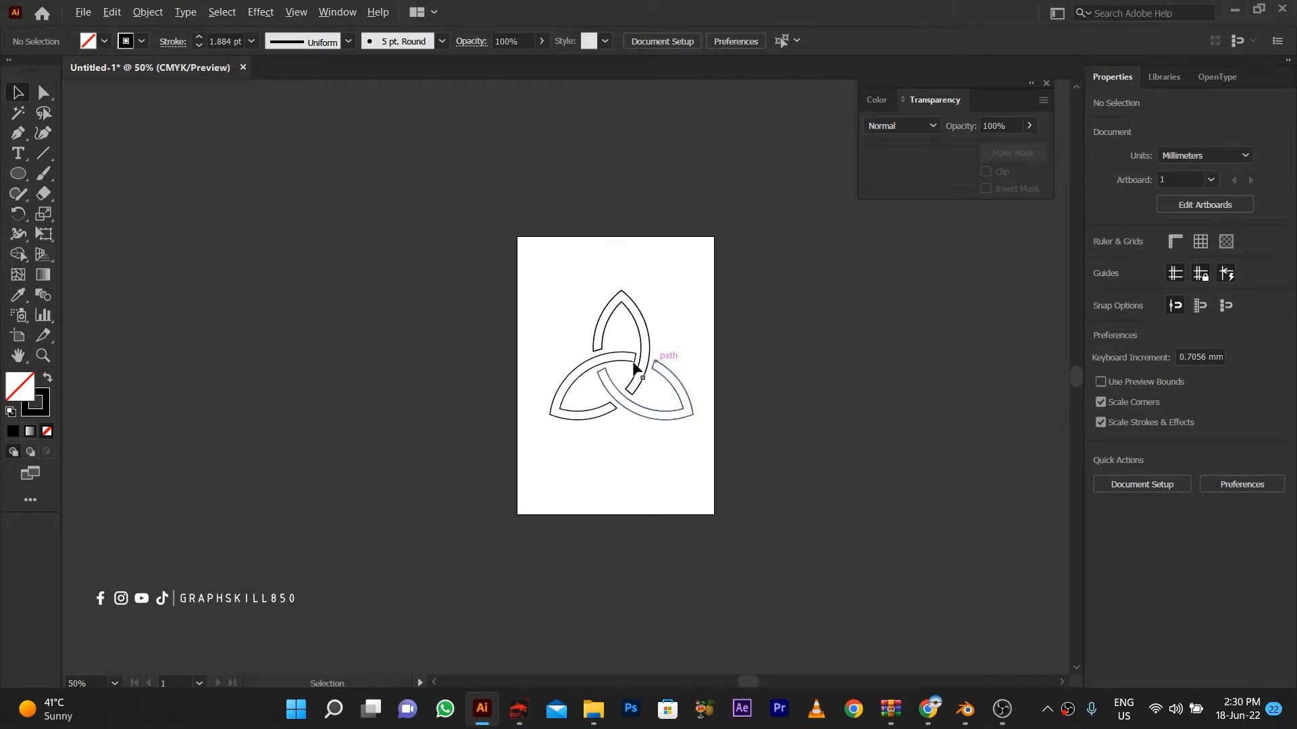
alt+scroll(637, 368, up, 1)
alt+scroll(636, 368, down, 1)
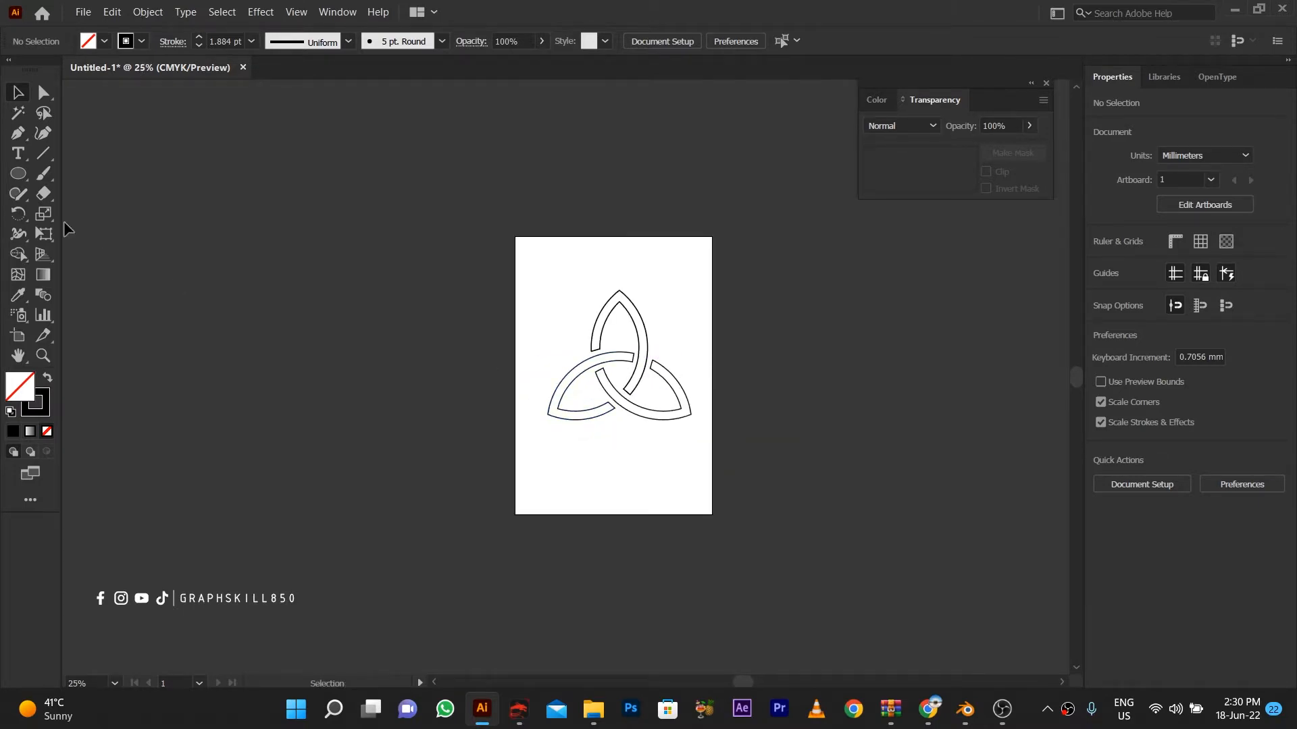
Minimize the open windows, launch Blender from the desktop and start a new General file
click(1233, 9)
click(1193, 12)
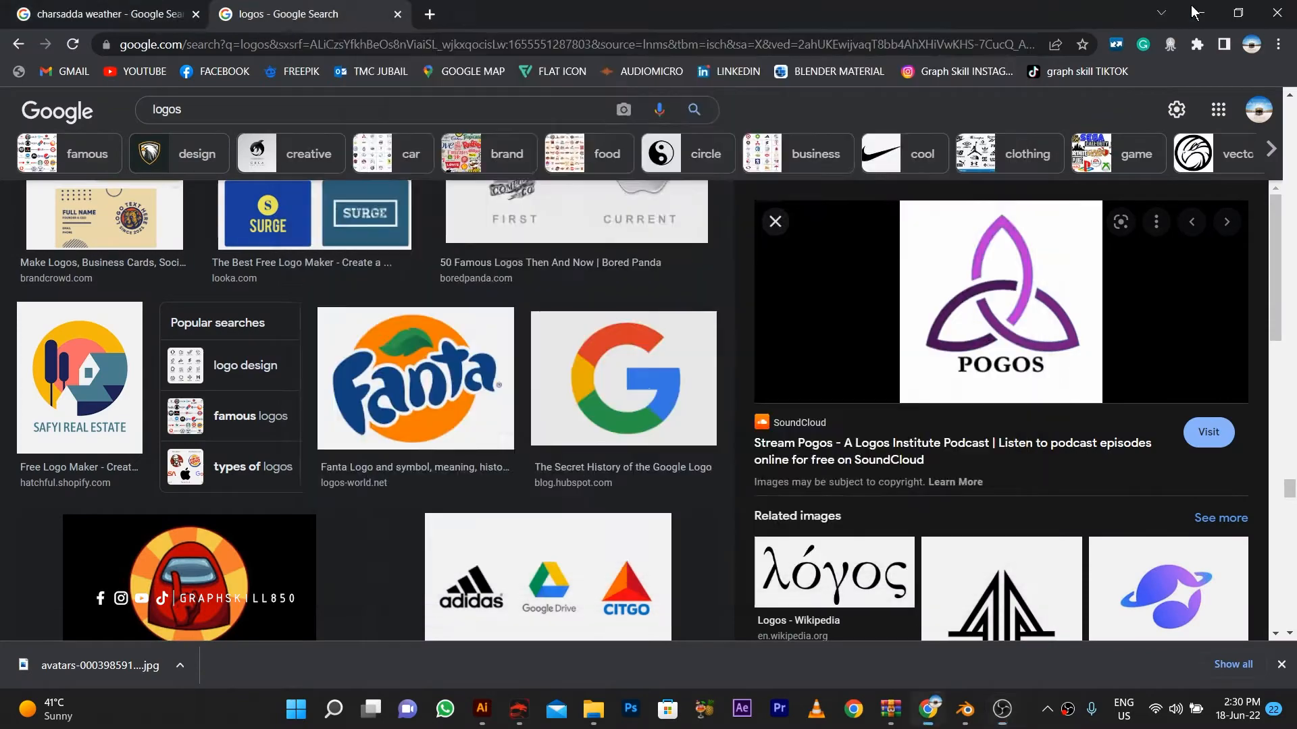
click(1192, 12)
click(959, 31)
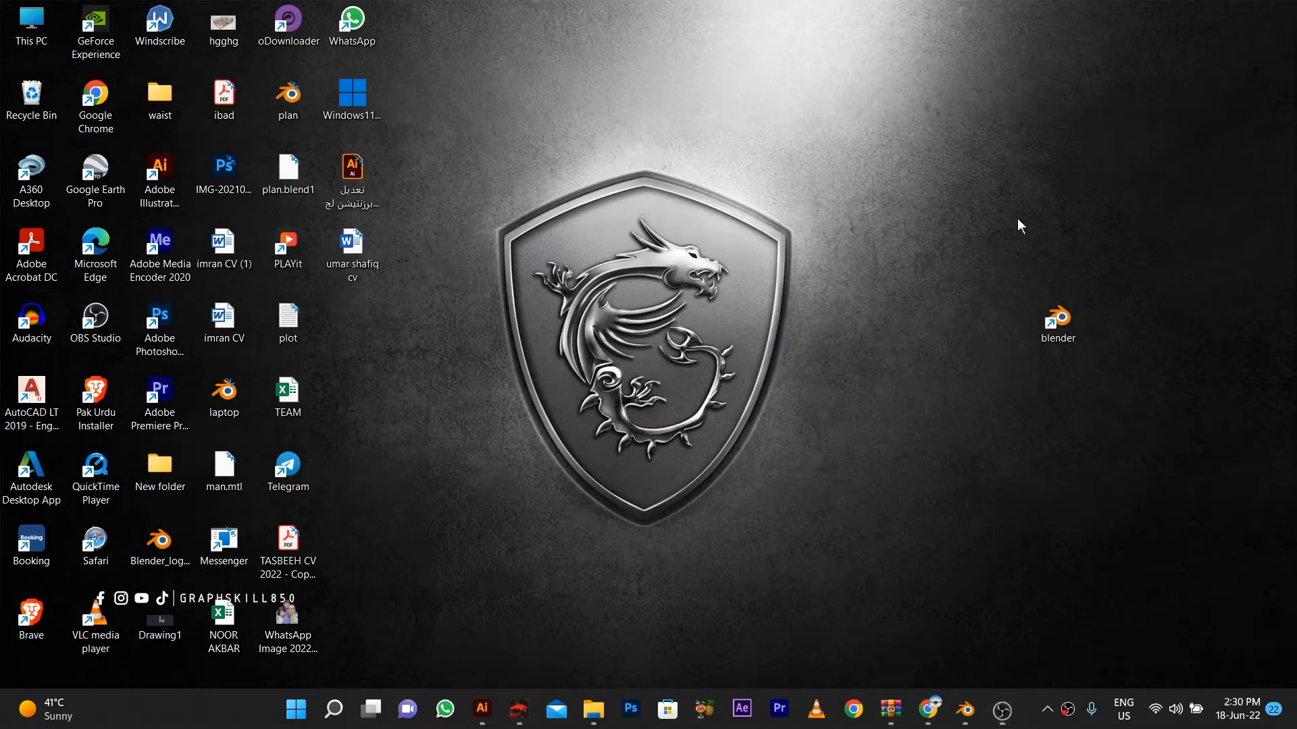
double_click(1074, 336)
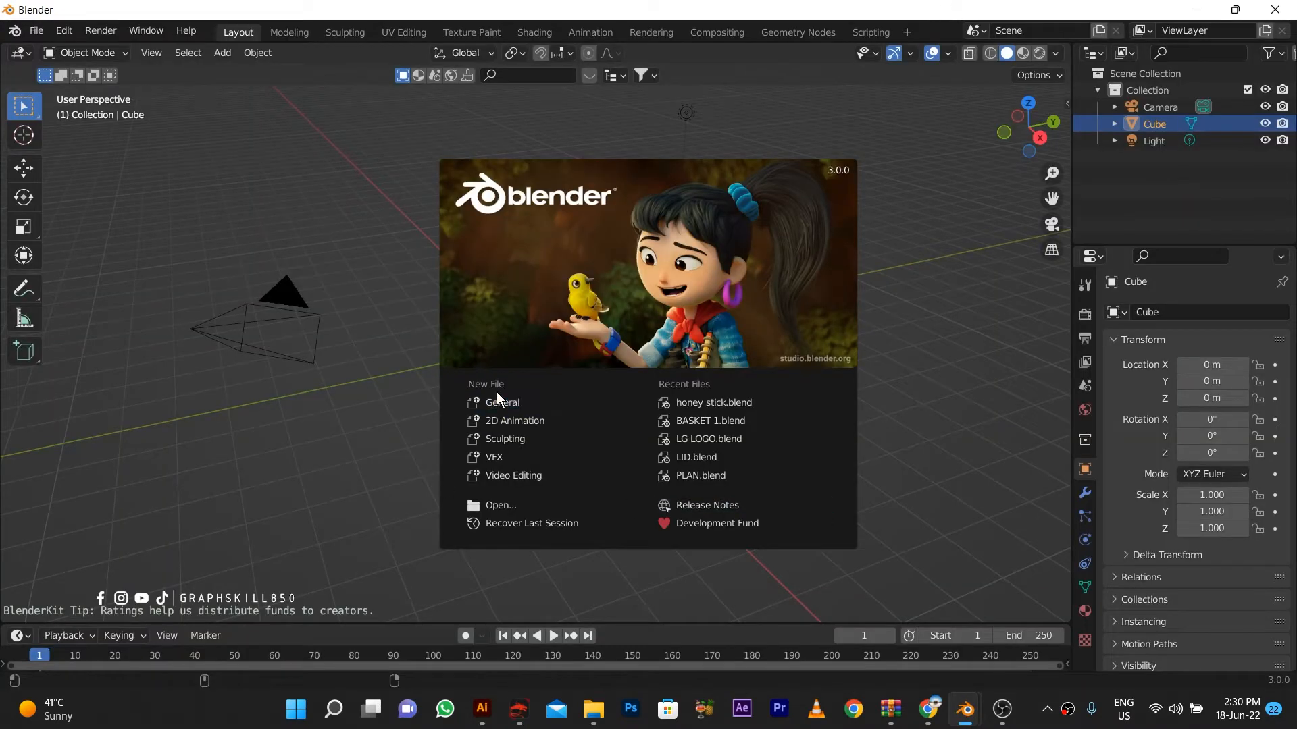
click(497, 399)
click(250, 273)
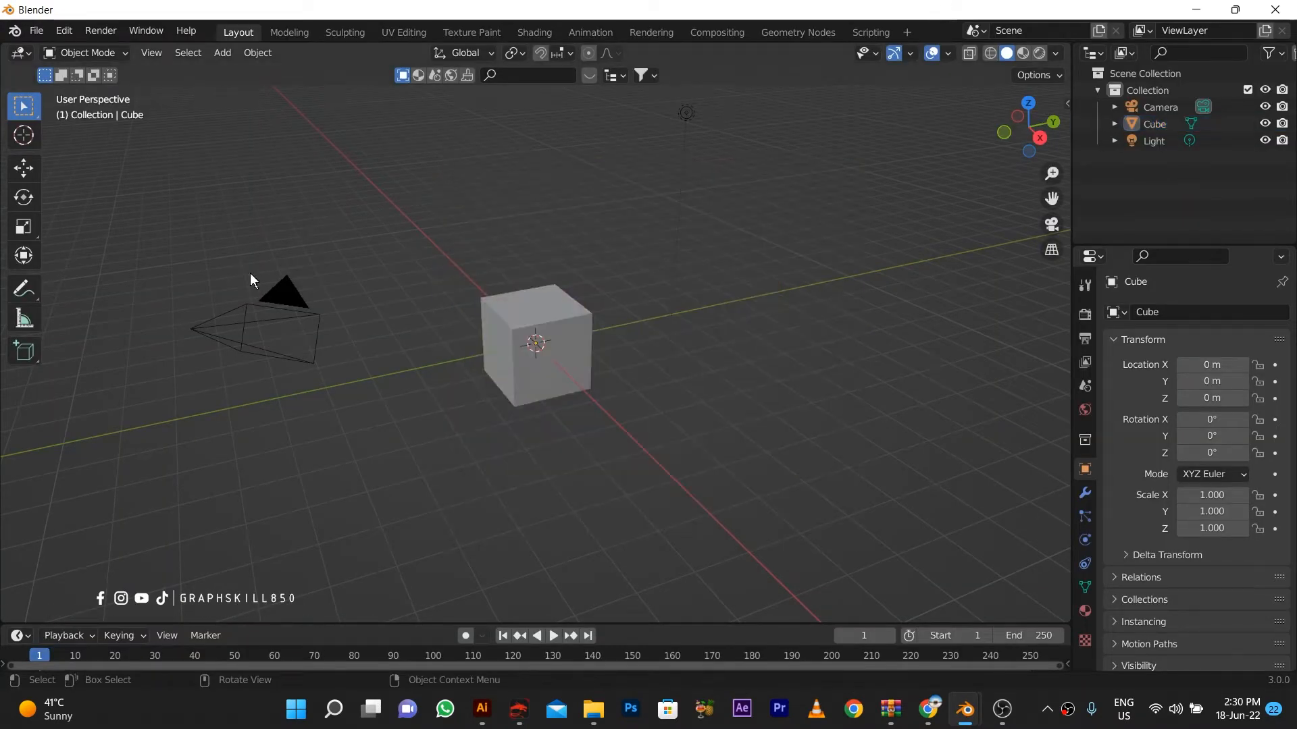
Delete the default cube from the scene
click(532, 338)
middle_drag(531, 336, 530, 334)
key(Delete)
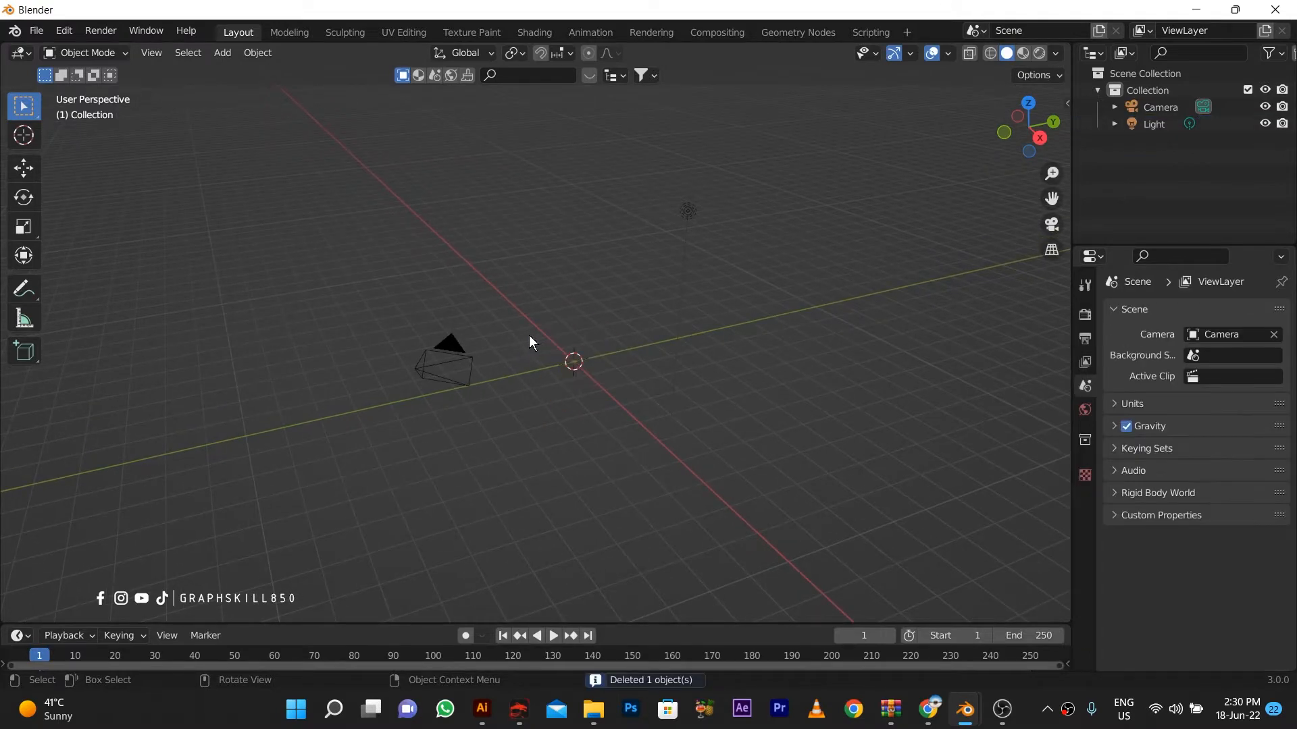
Import the file logos.svg from the Downloads folder as Scalable Vector Graphics
middle_drag(474, 368, 600, 350)
click(37, 31)
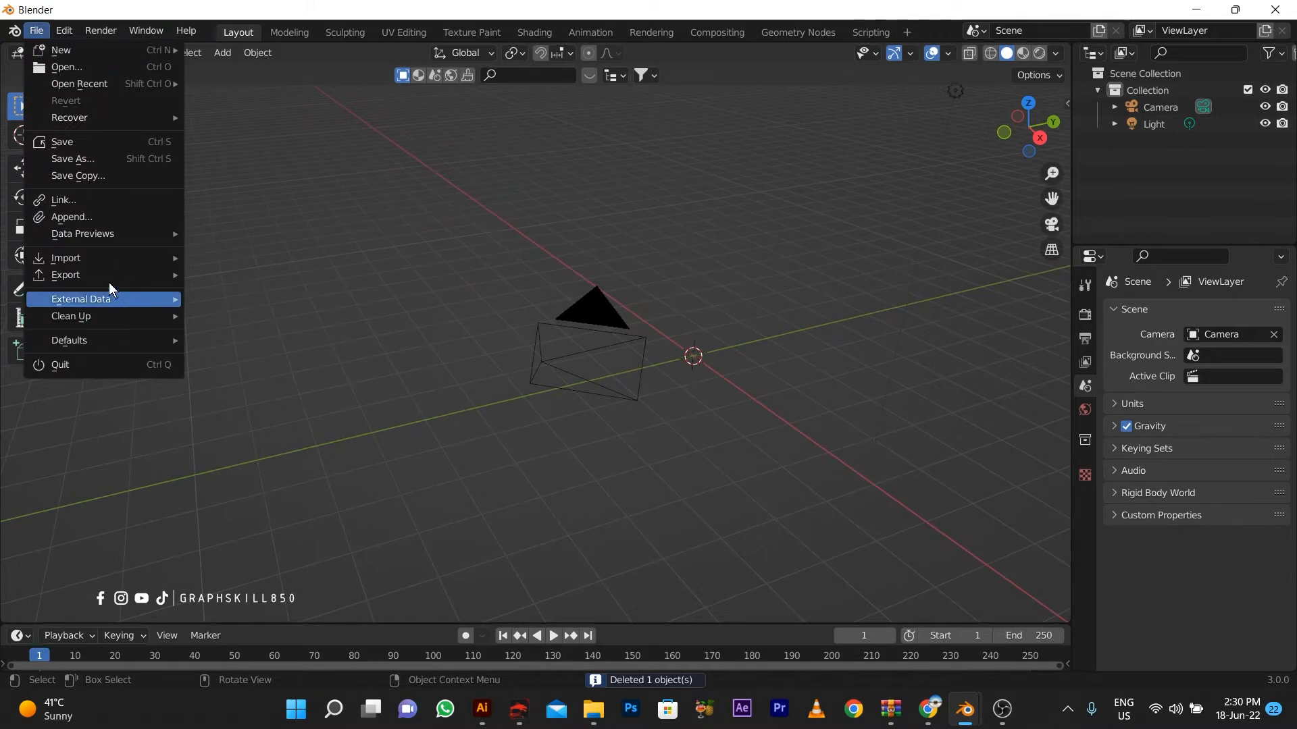
mouse_move(99, 264)
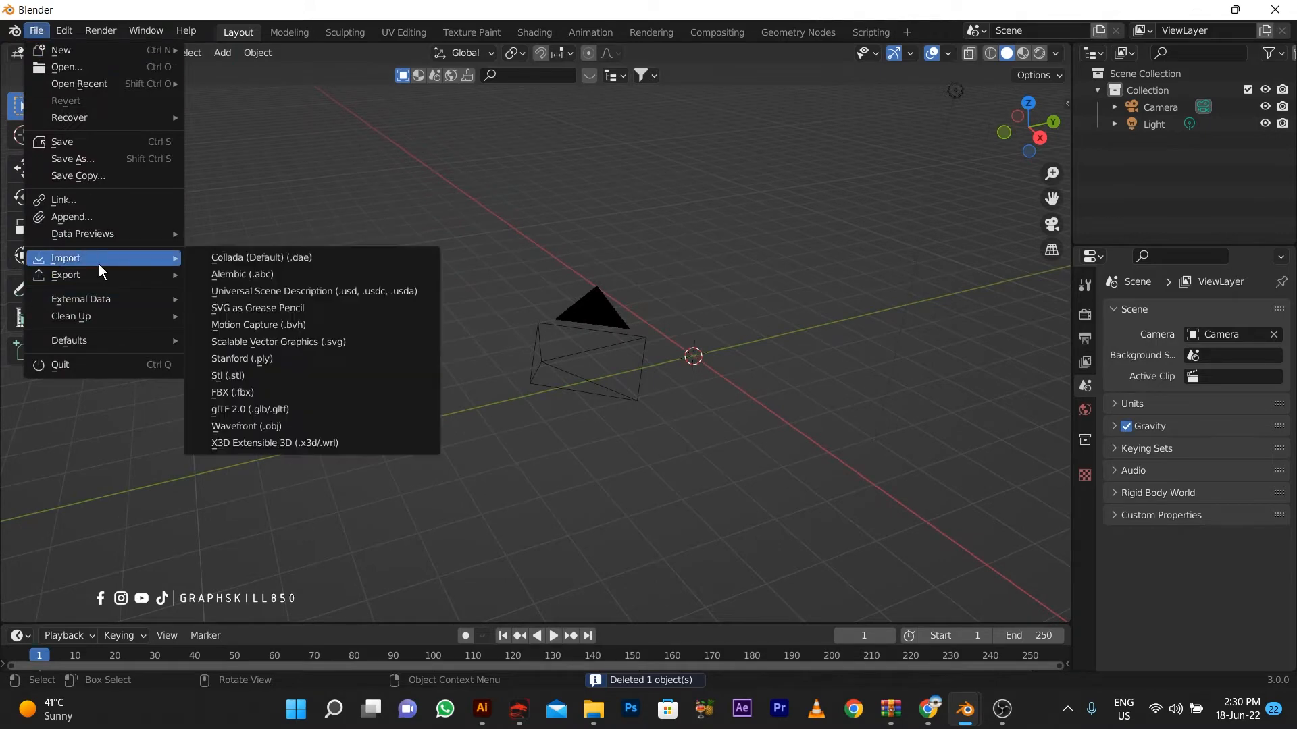
click(322, 343)
click(265, 291)
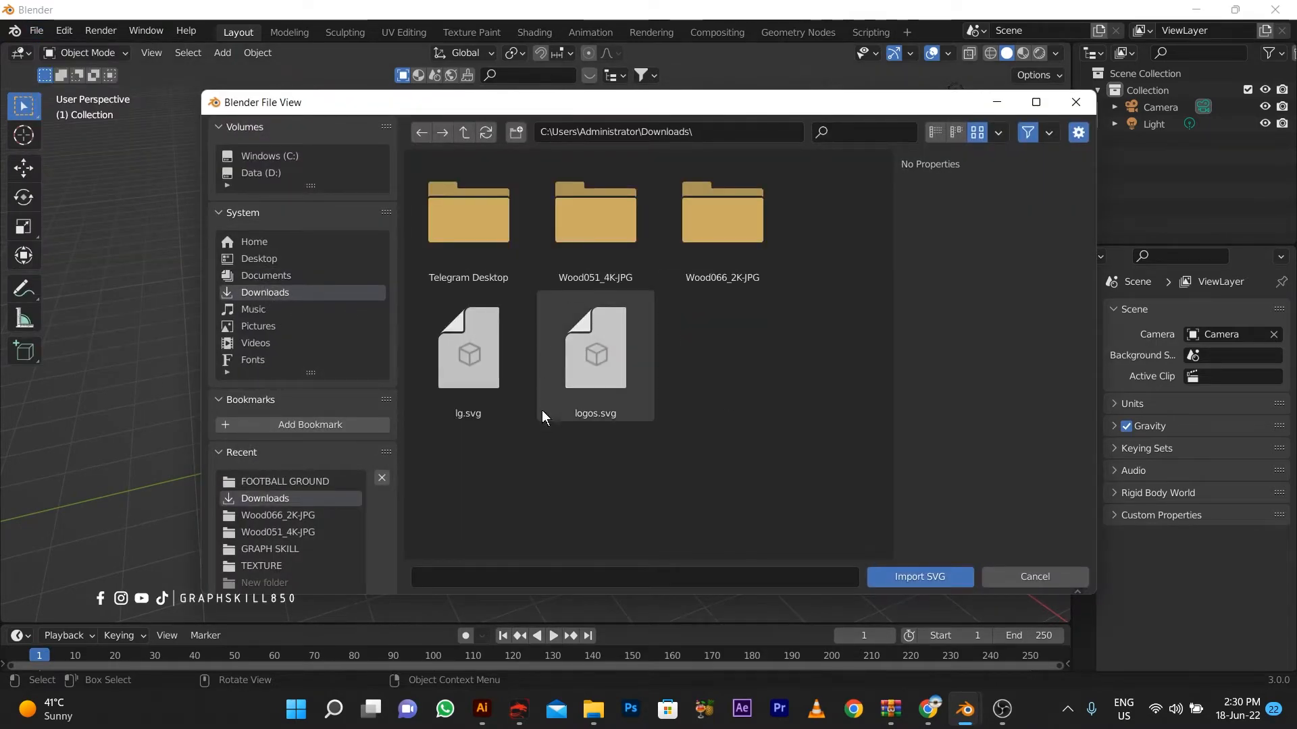
double_click(595, 386)
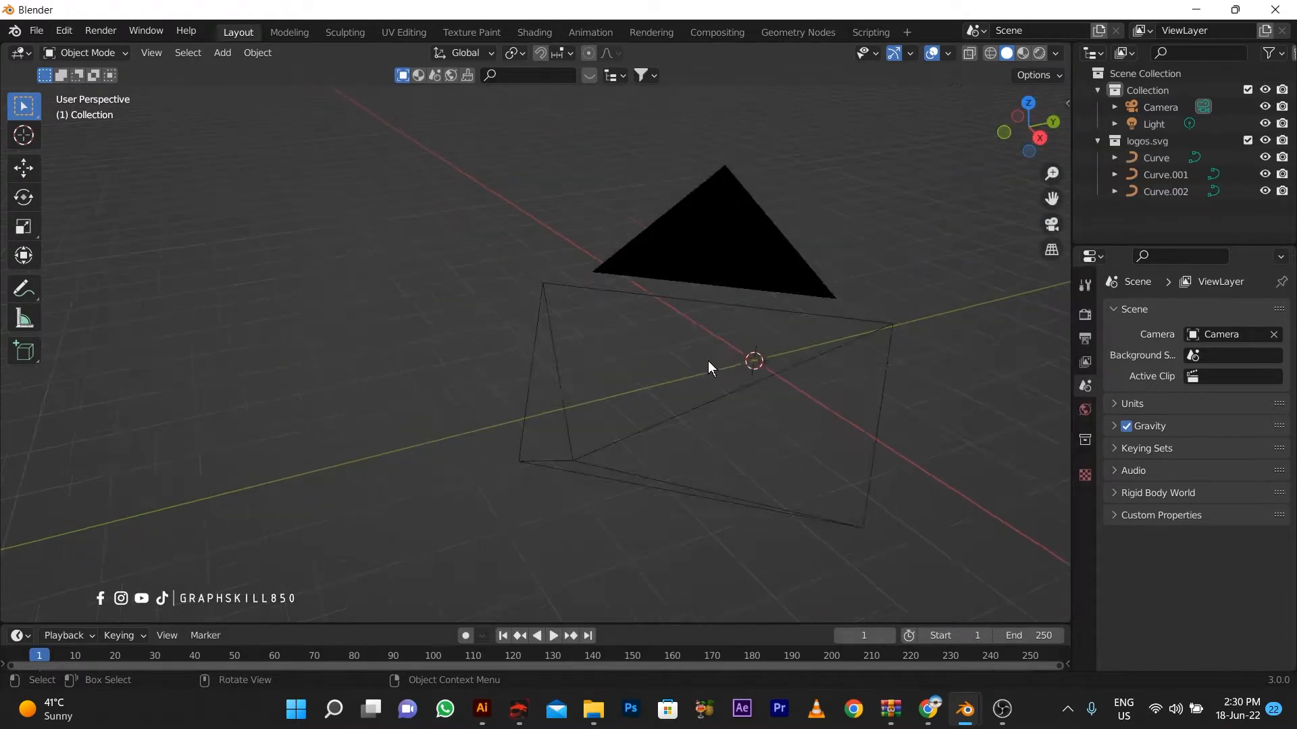
Select the three imported logo curves near the world origin and scale them up uniformly to about 29.14
scroll(708, 361, up, 4)
shift+middle_drag(433, 399, 106, 458)
scroll(804, 383, up, 3)
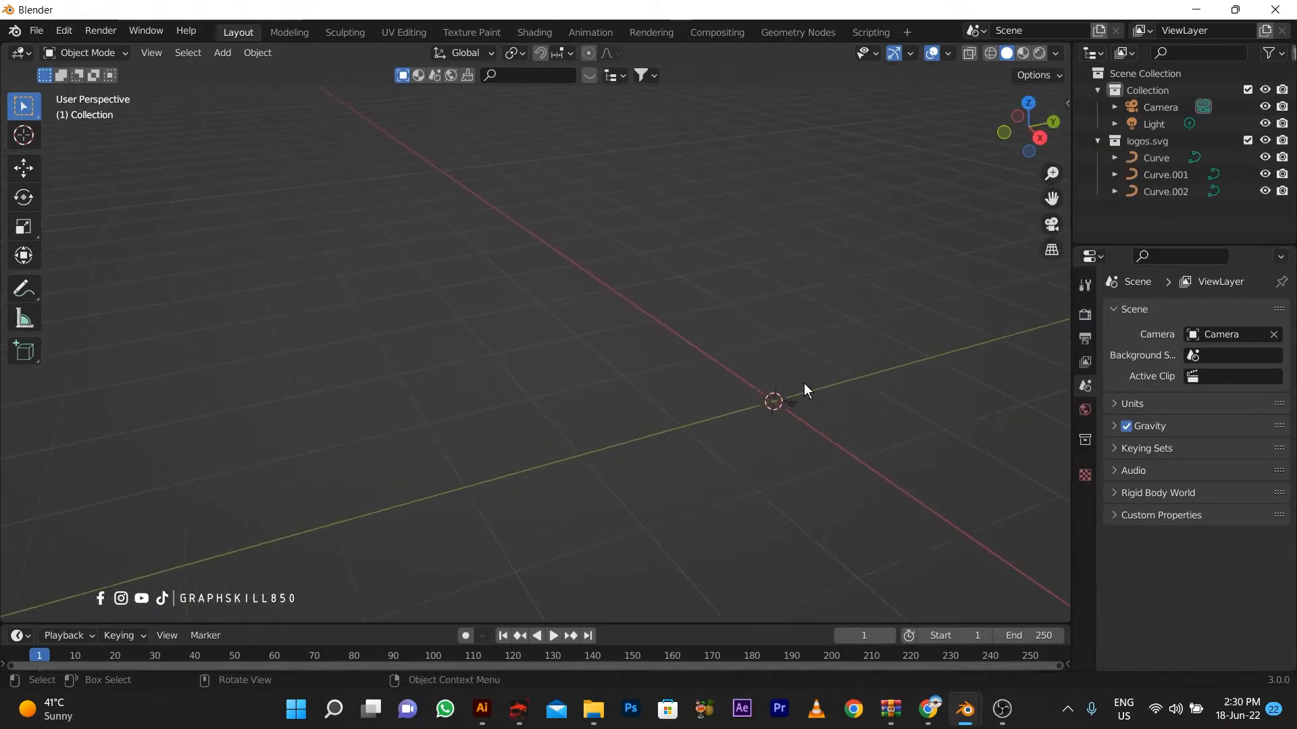
shift+middle_drag(804, 383, 851, 397)
drag(912, 385, 660, 495)
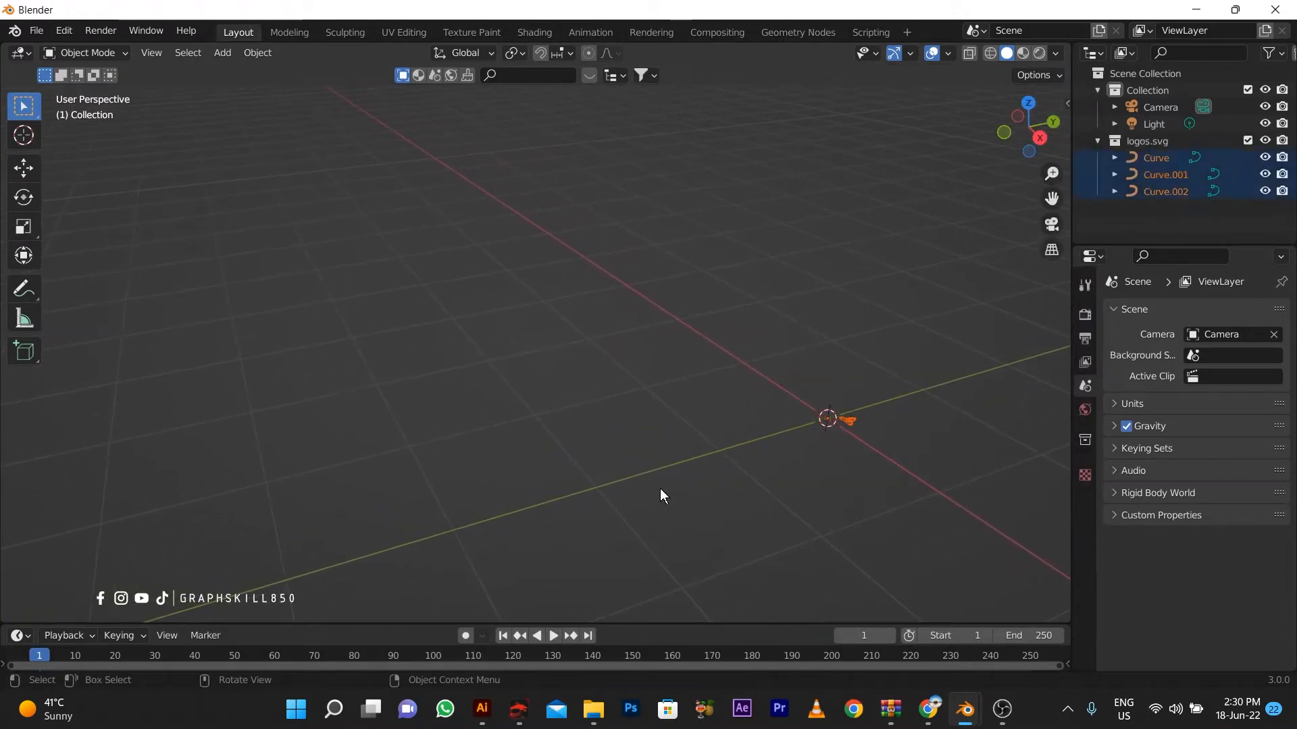
scroll(485, 400, down, 5)
key(s)
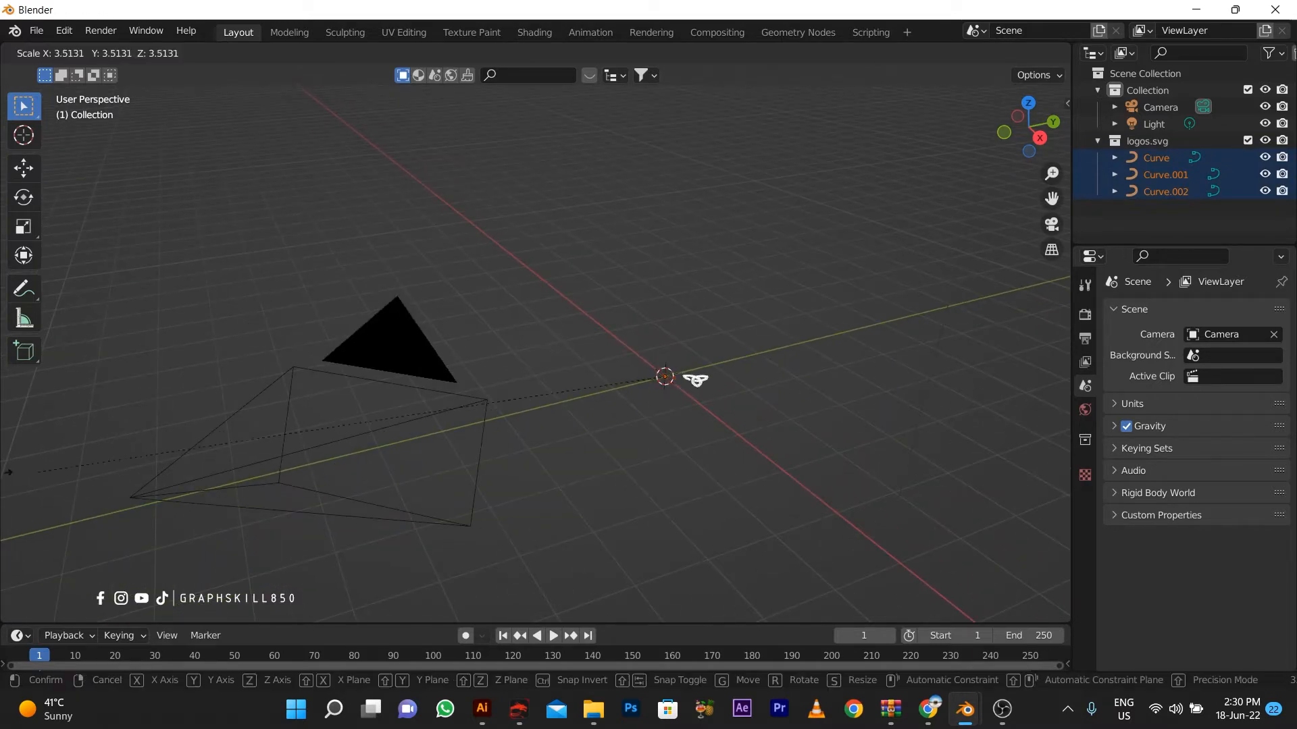
click(260, 370)
scroll(690, 440, down, 2)
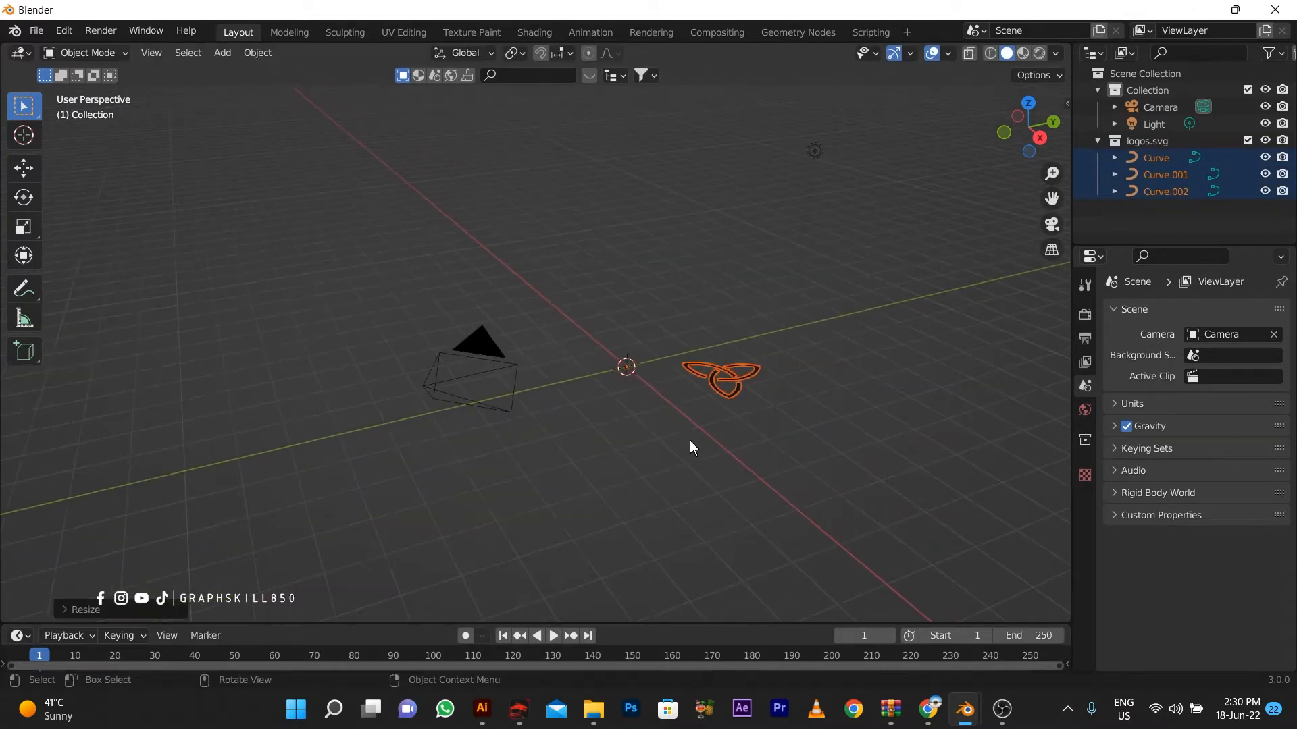
scroll(690, 440, down, 1)
key(s)
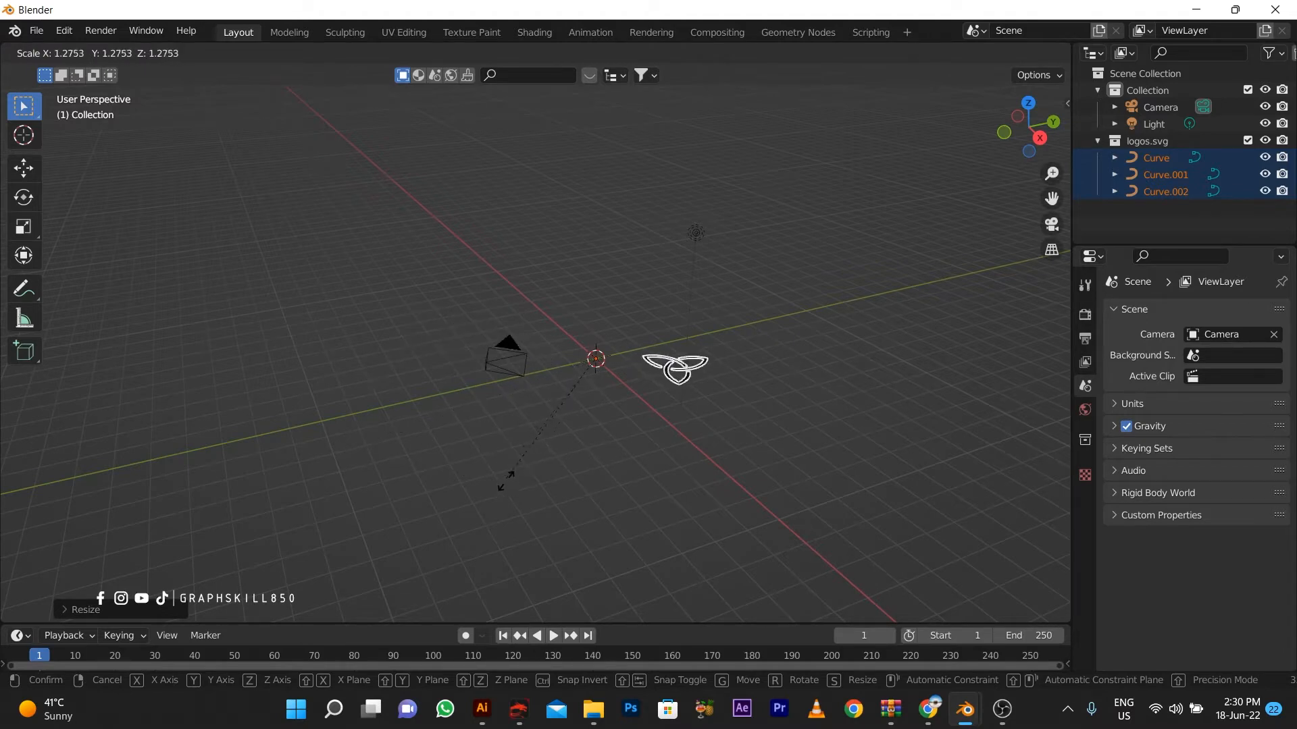
click(824, 365)
Make Curve.002 the active object and select all three logo curves together
right_click(730, 384)
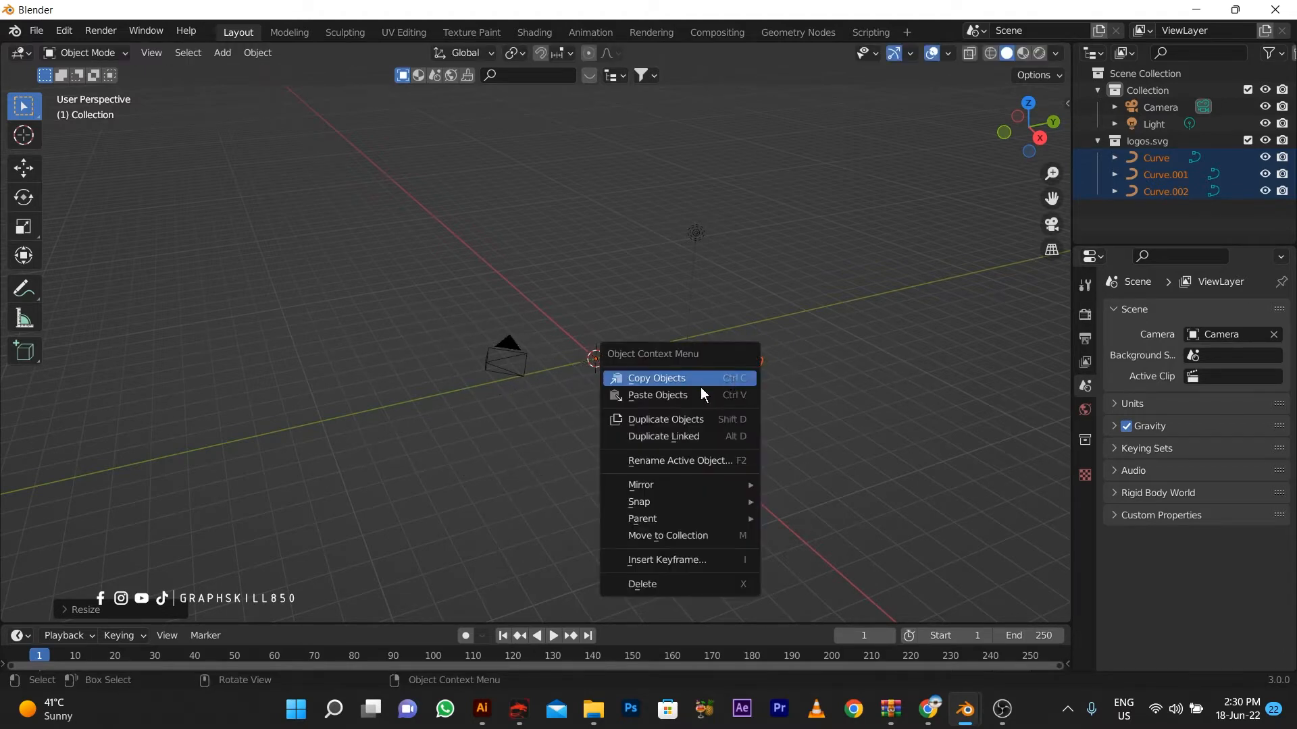
click(753, 395)
click(733, 377)
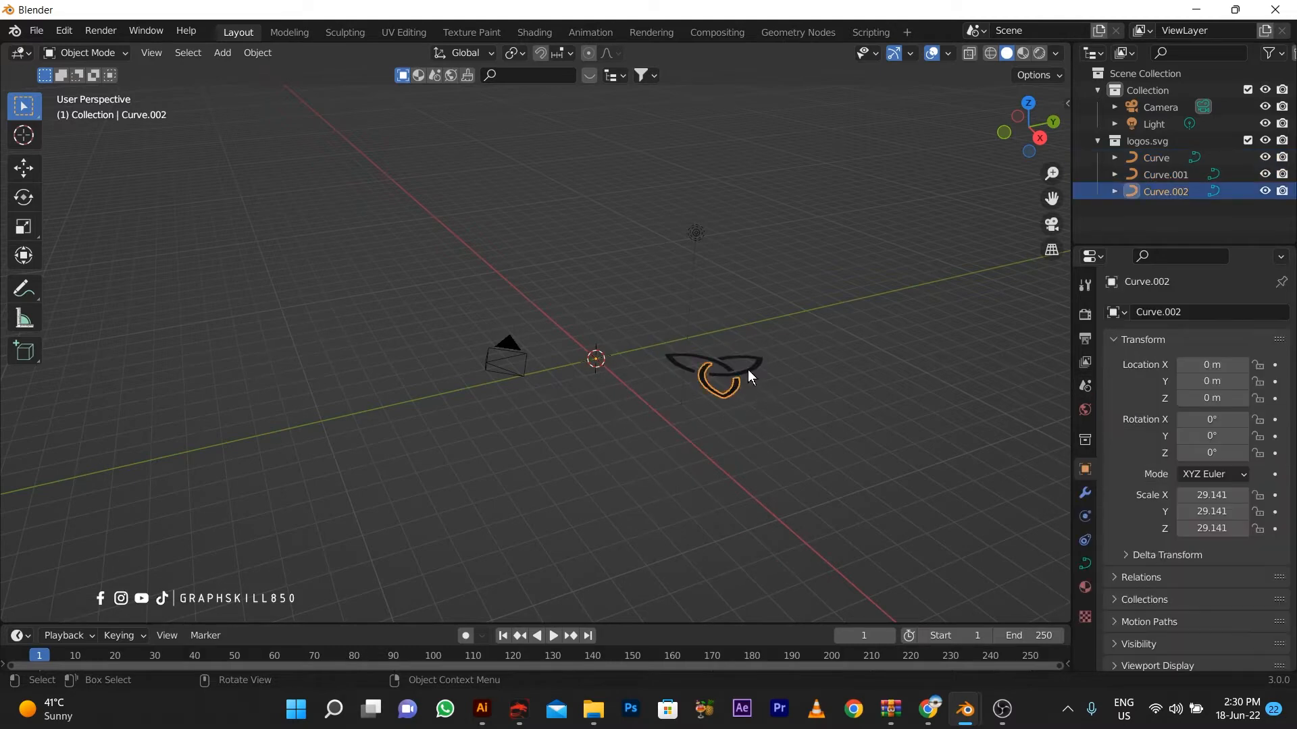
drag(801, 329, 706, 399)
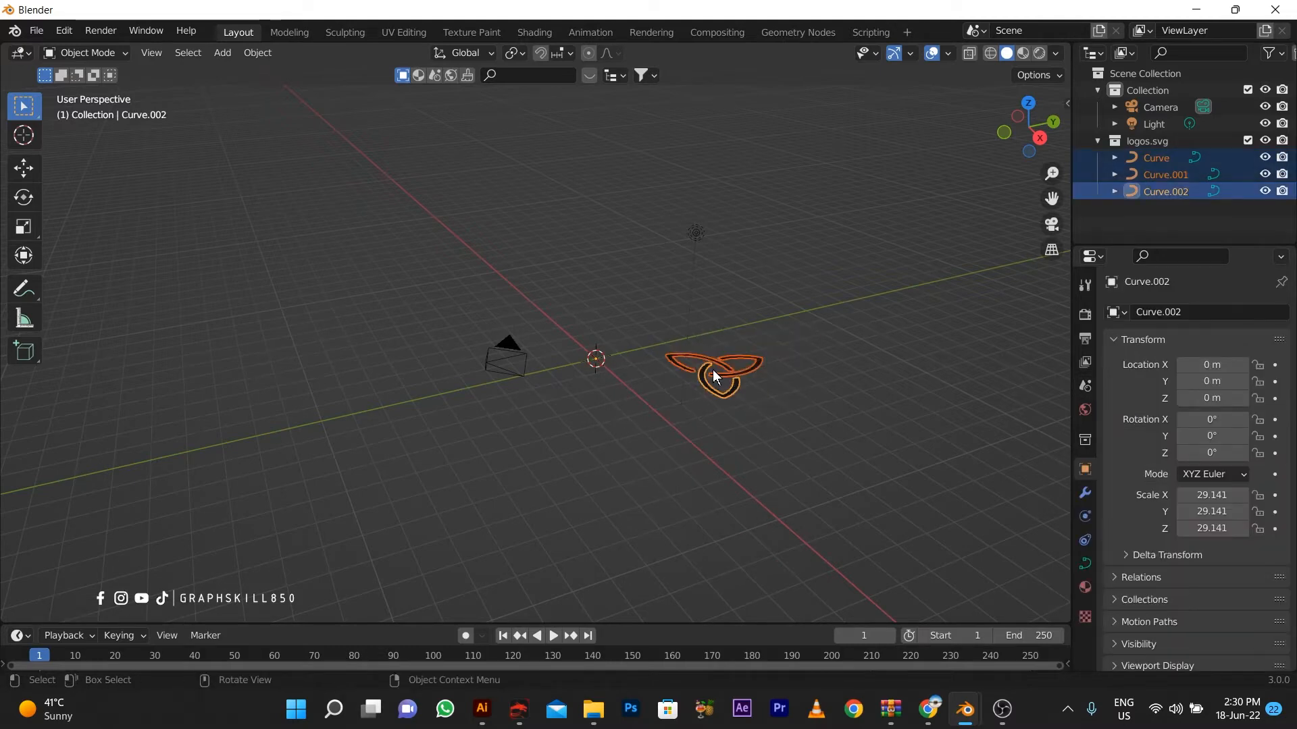
Set the origin of the three selected logo curves to the 3D cursor
right_click(716, 377)
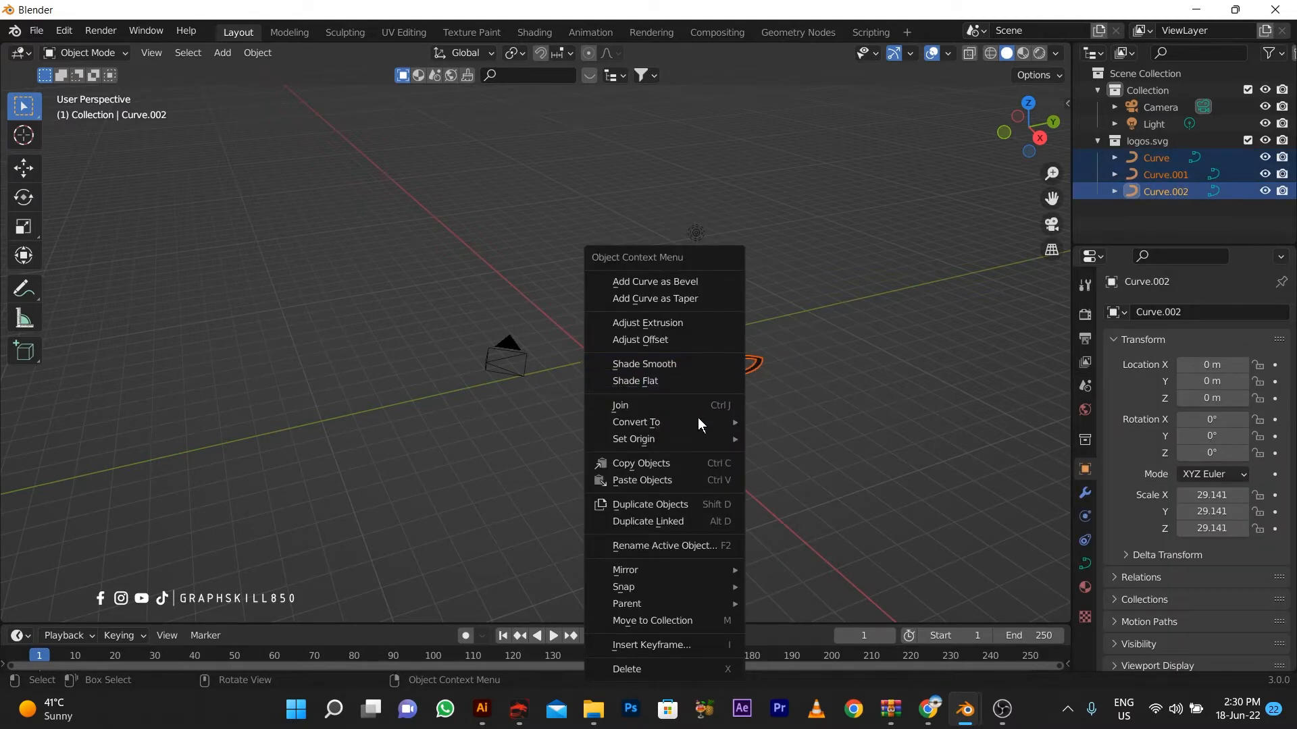
mouse_move(699, 439)
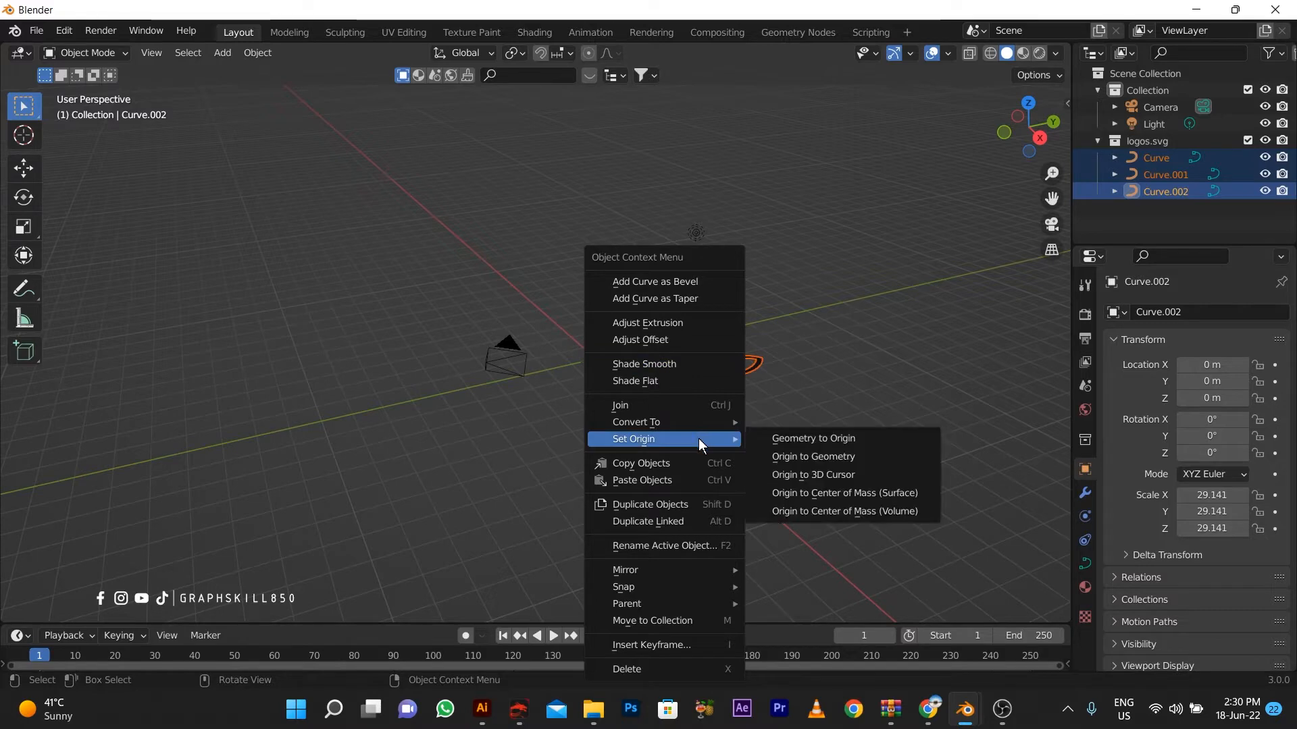
click(787, 476)
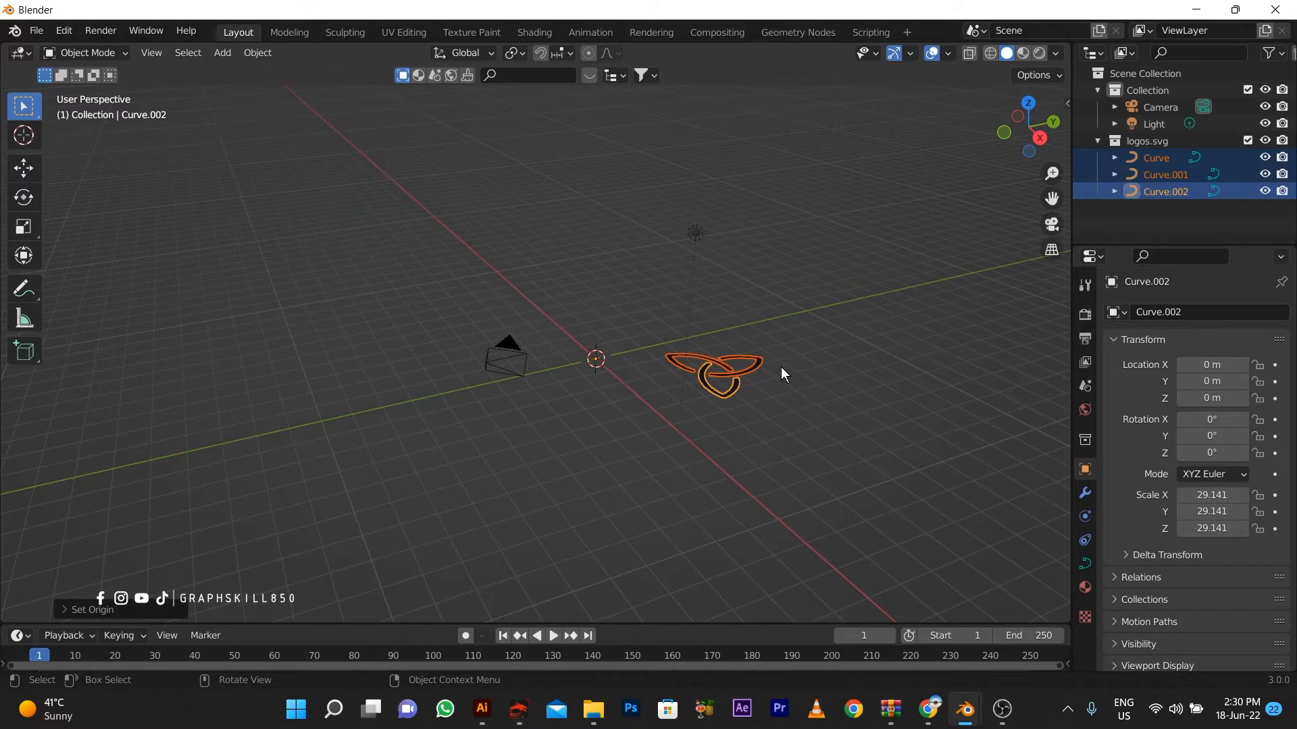
In top view with the Move tool active, set the origin of all three logo curves to their geometry
key(KP_7)
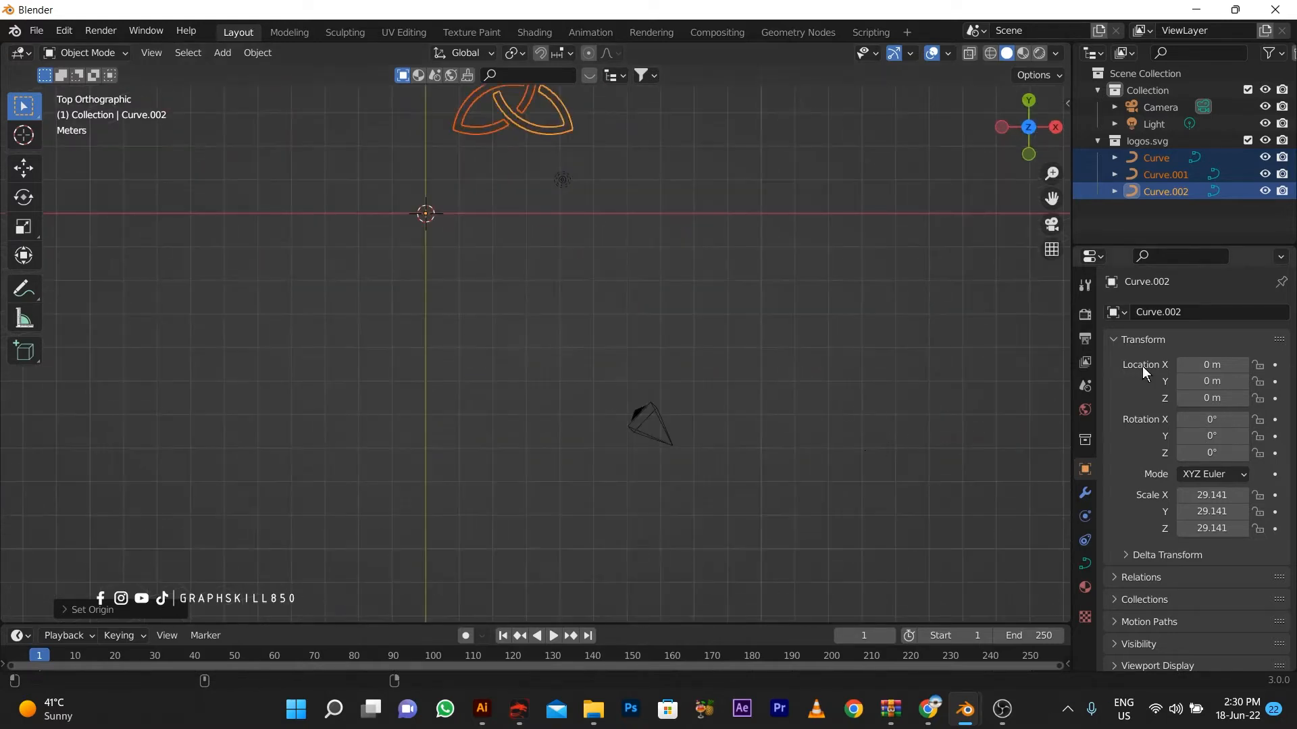
shift+middle_drag(649, 318, 784, 504)
click(25, 168)
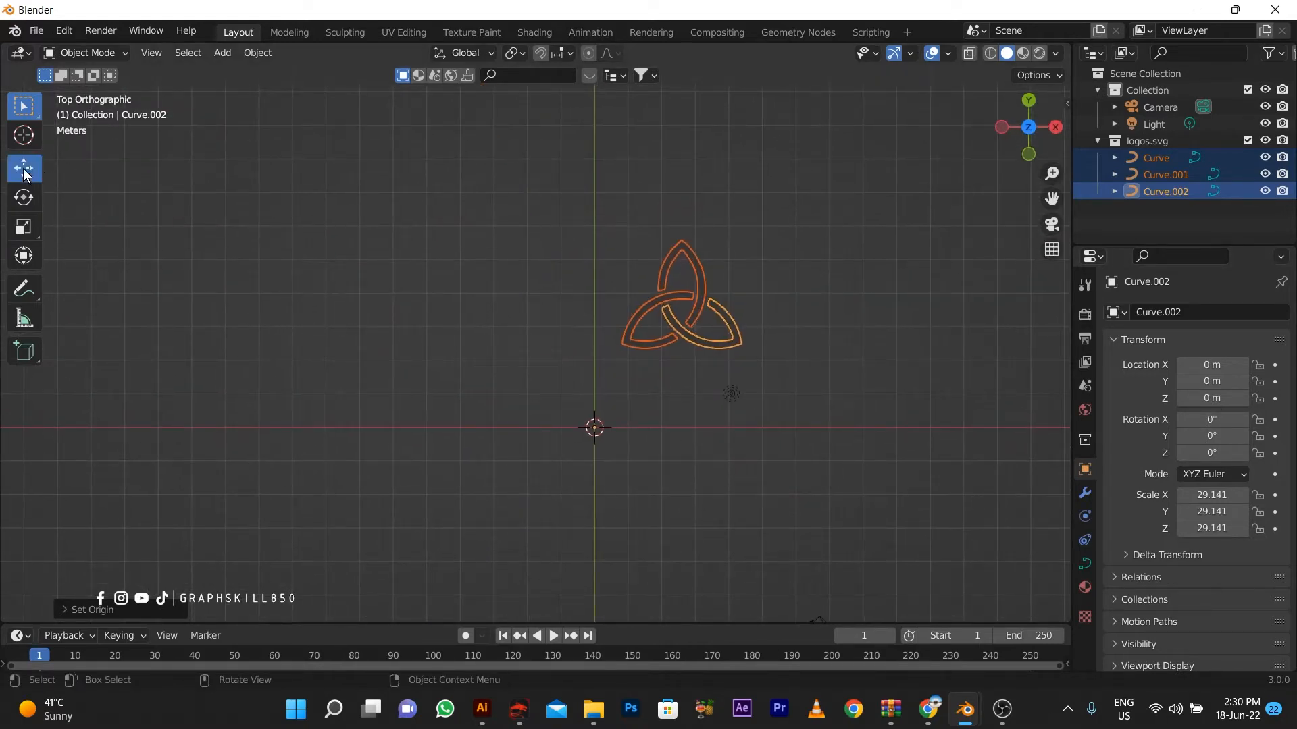
click(471, 421)
drag(813, 224, 563, 347)
right_click(666, 335)
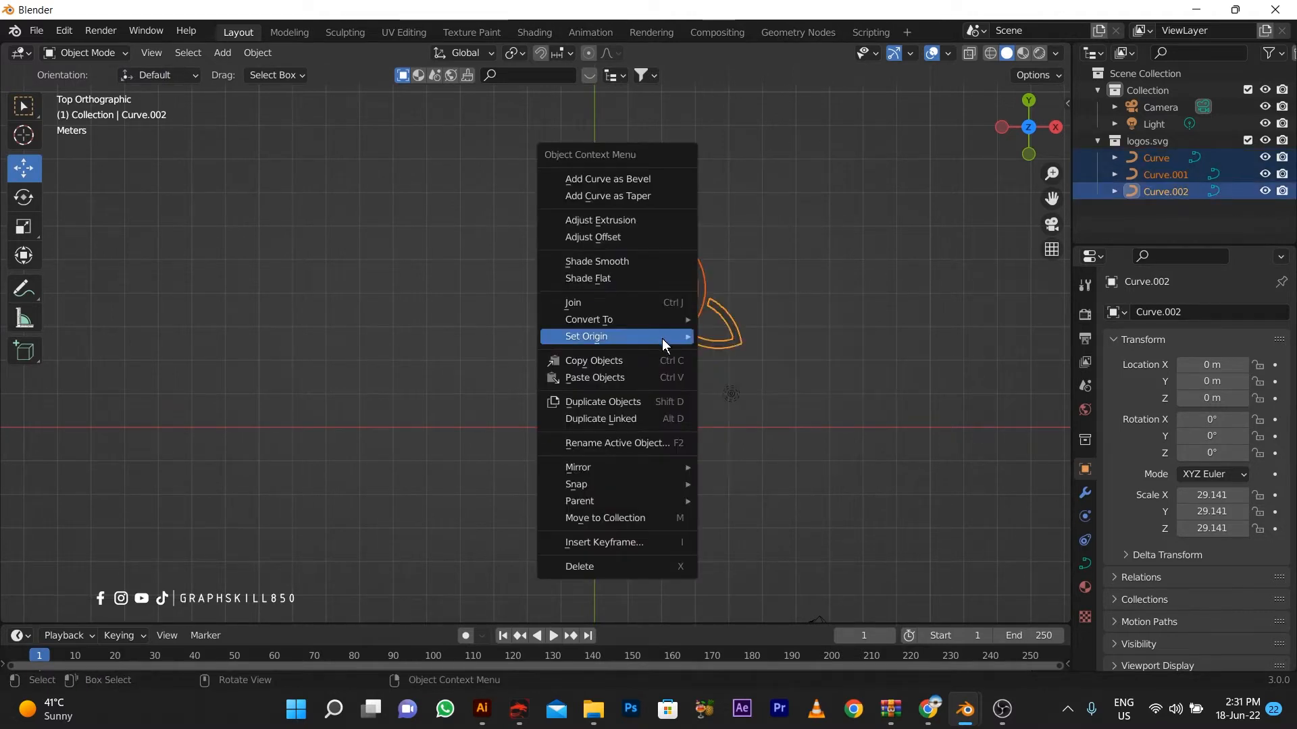
mouse_move(671, 338)
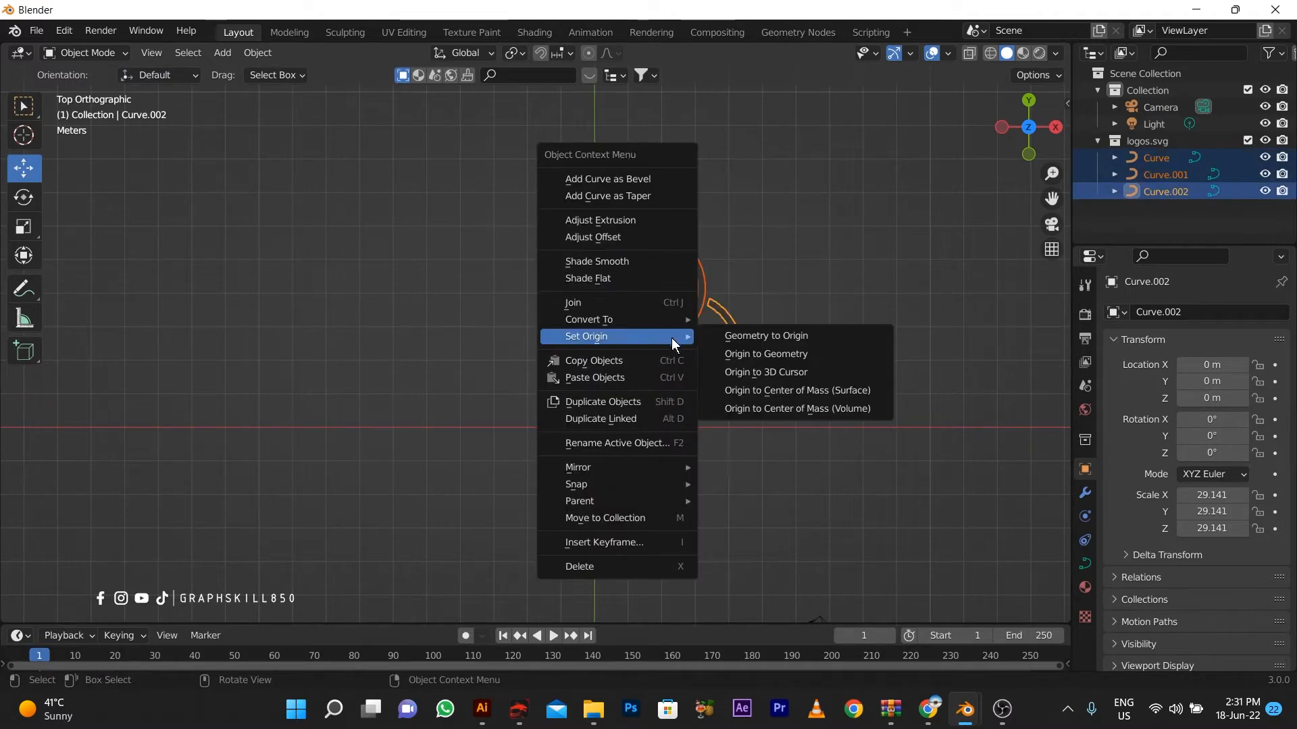
click(765, 354)
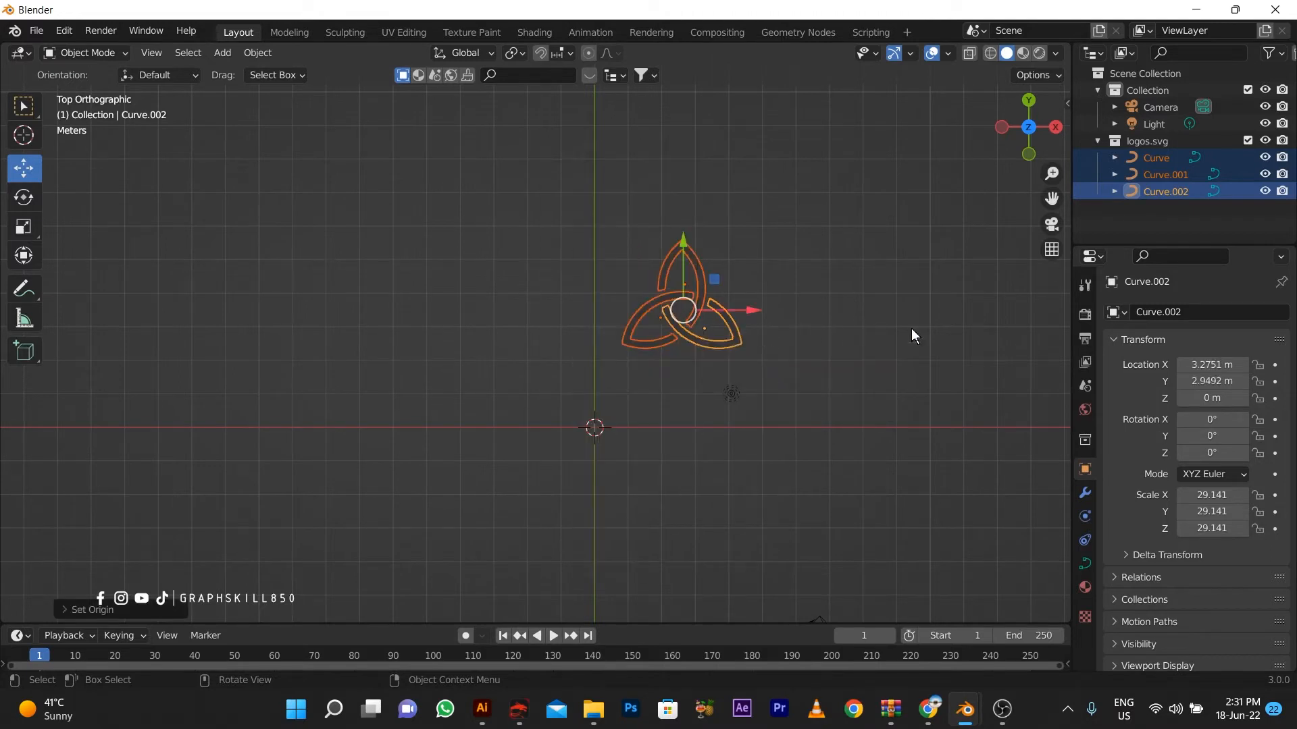
Move the three logo curves along X and Y to centre the logo on the world origin, Curve.002 at about 0.54 m, -0.63 m
drag(735, 310, 644, 312)
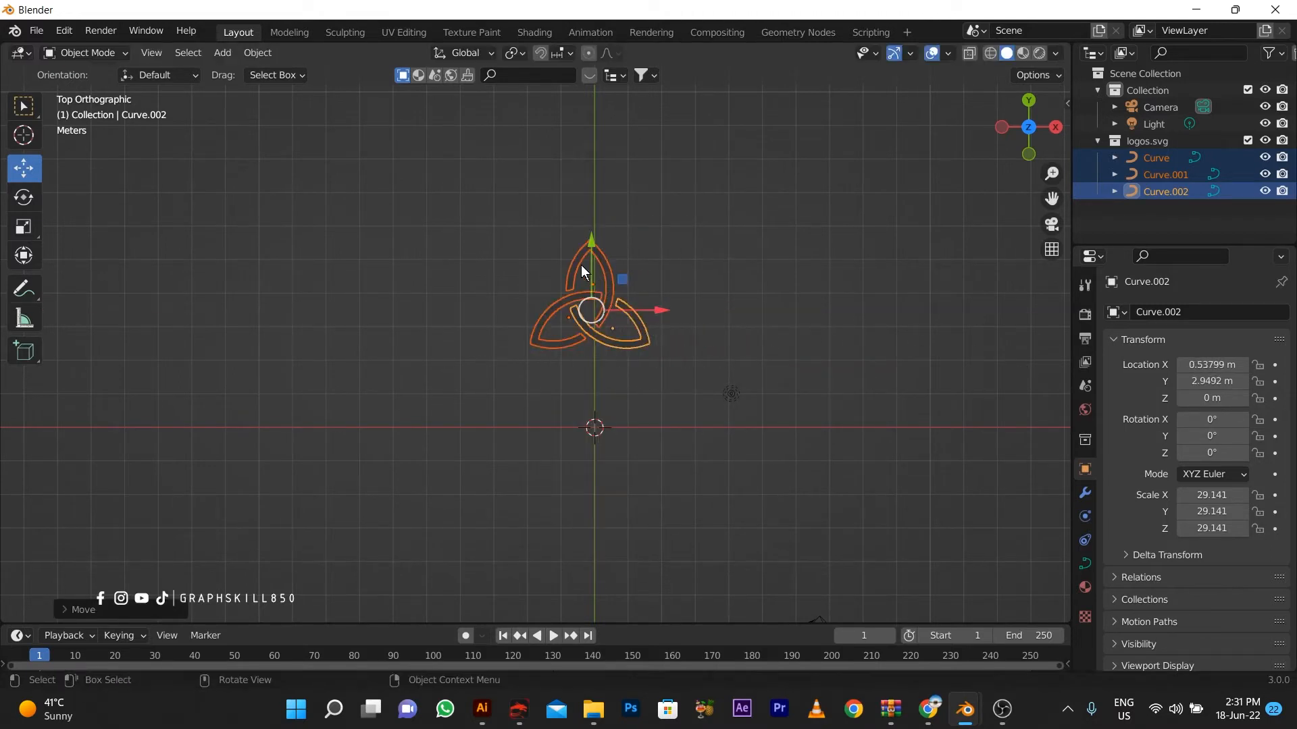
drag(584, 272, 585, 413)
Set the geometry offset of Curve.002 to 0.01 m in its curve data
middle_drag(655, 526, 506, 485)
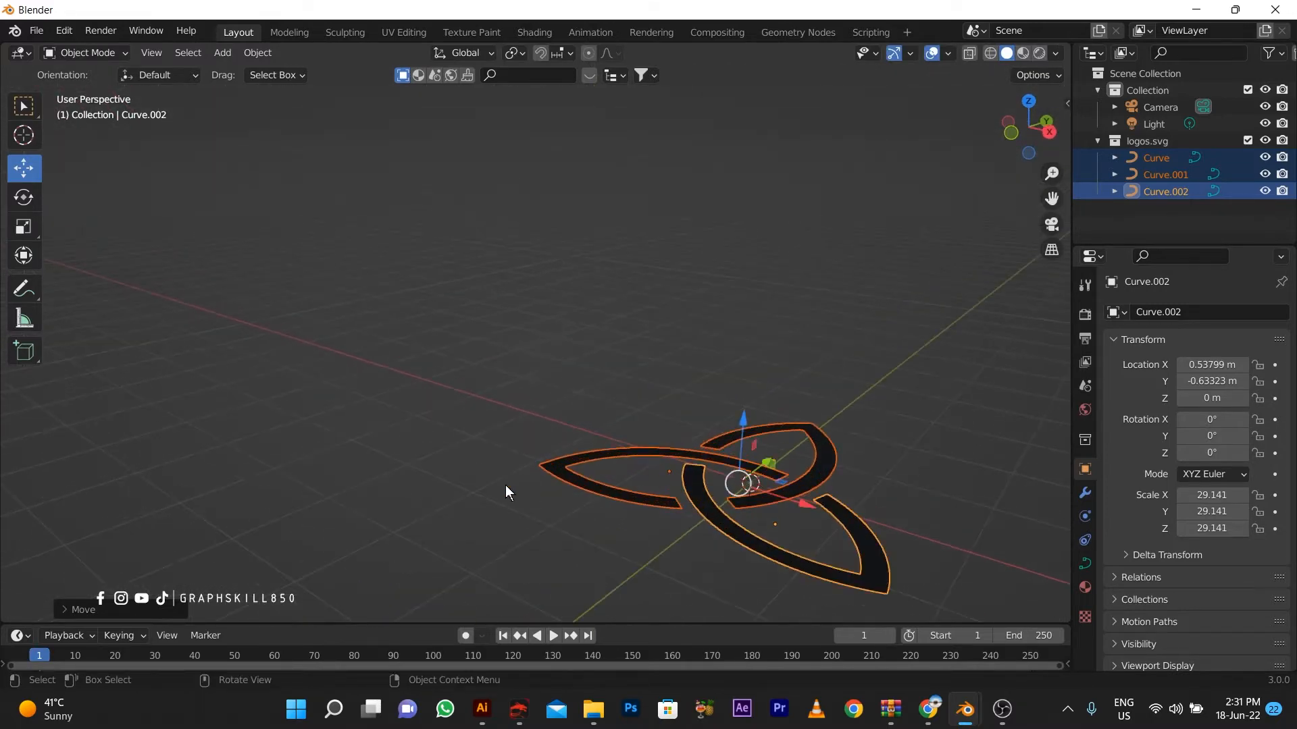
click(1085, 565)
click(1143, 584)
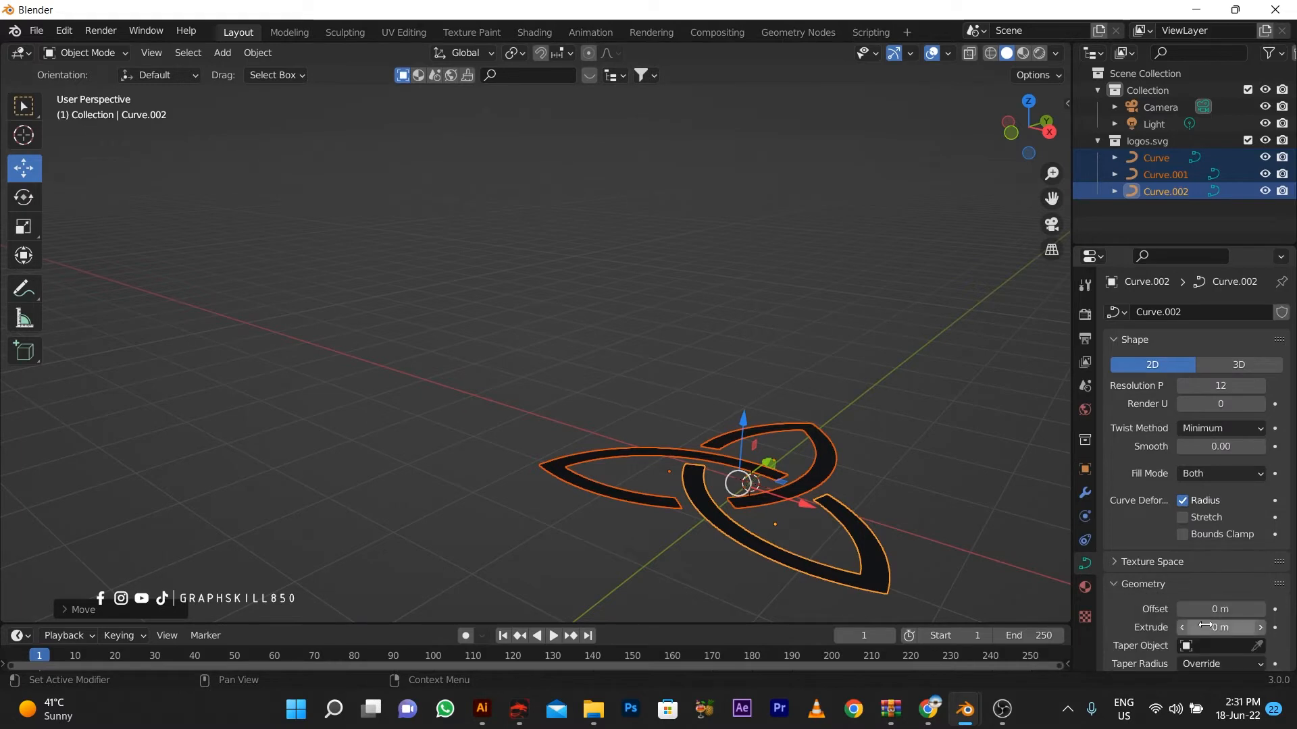
click(1260, 609)
scroll(618, 399, down, 2)
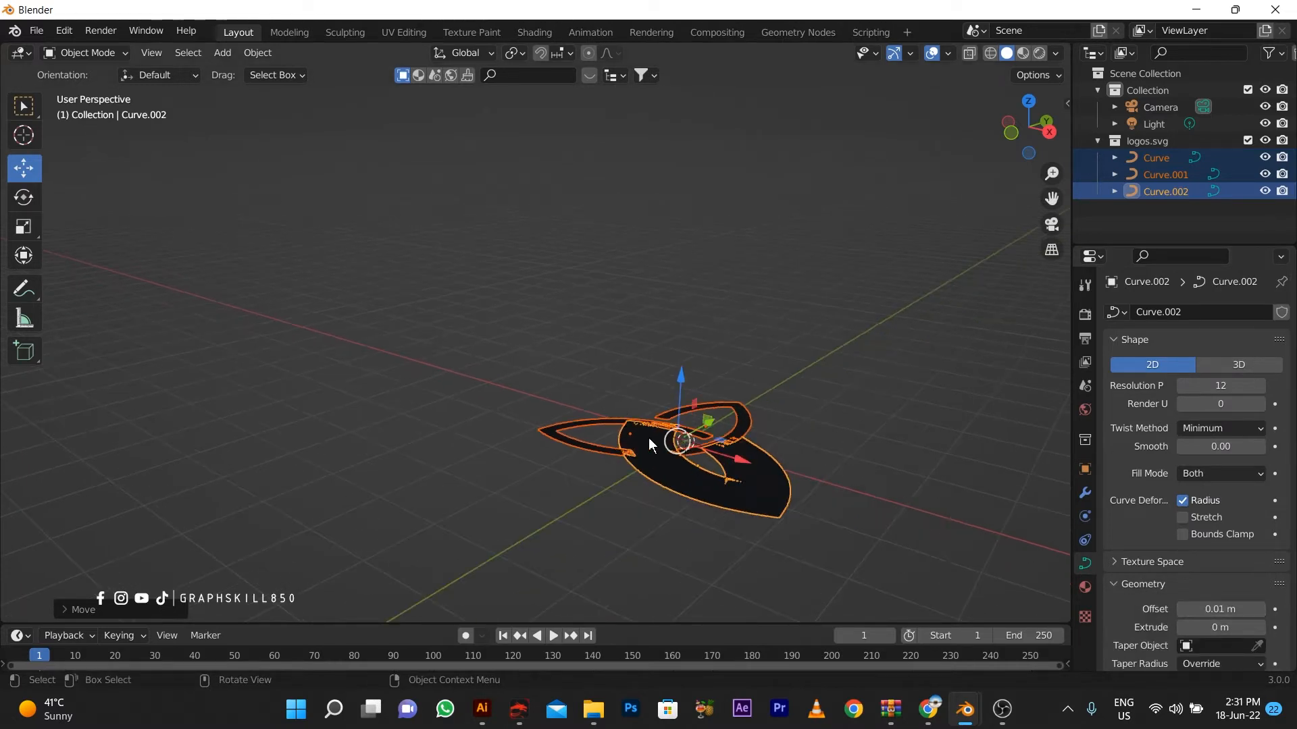
Select only Curve.002 and reset its geometry offset to 0 m
click(611, 510)
scroll(767, 488, up, 2)
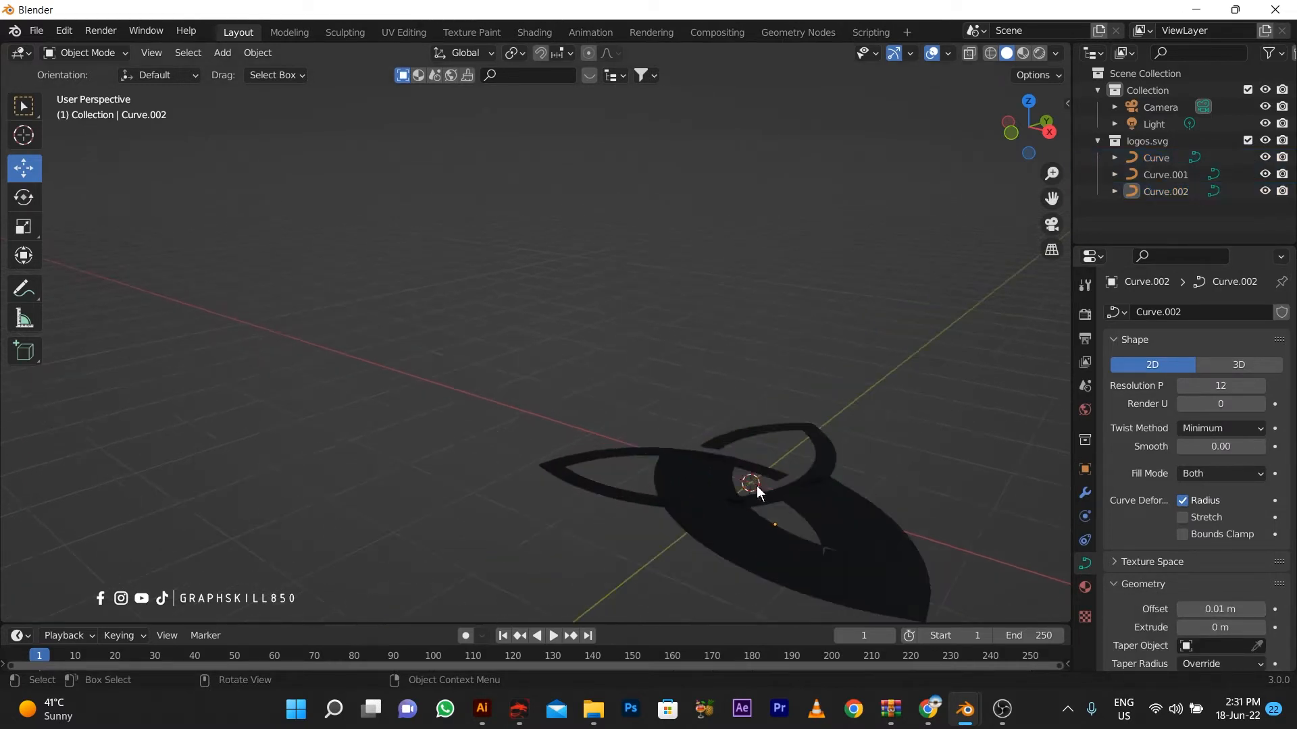
click(693, 518)
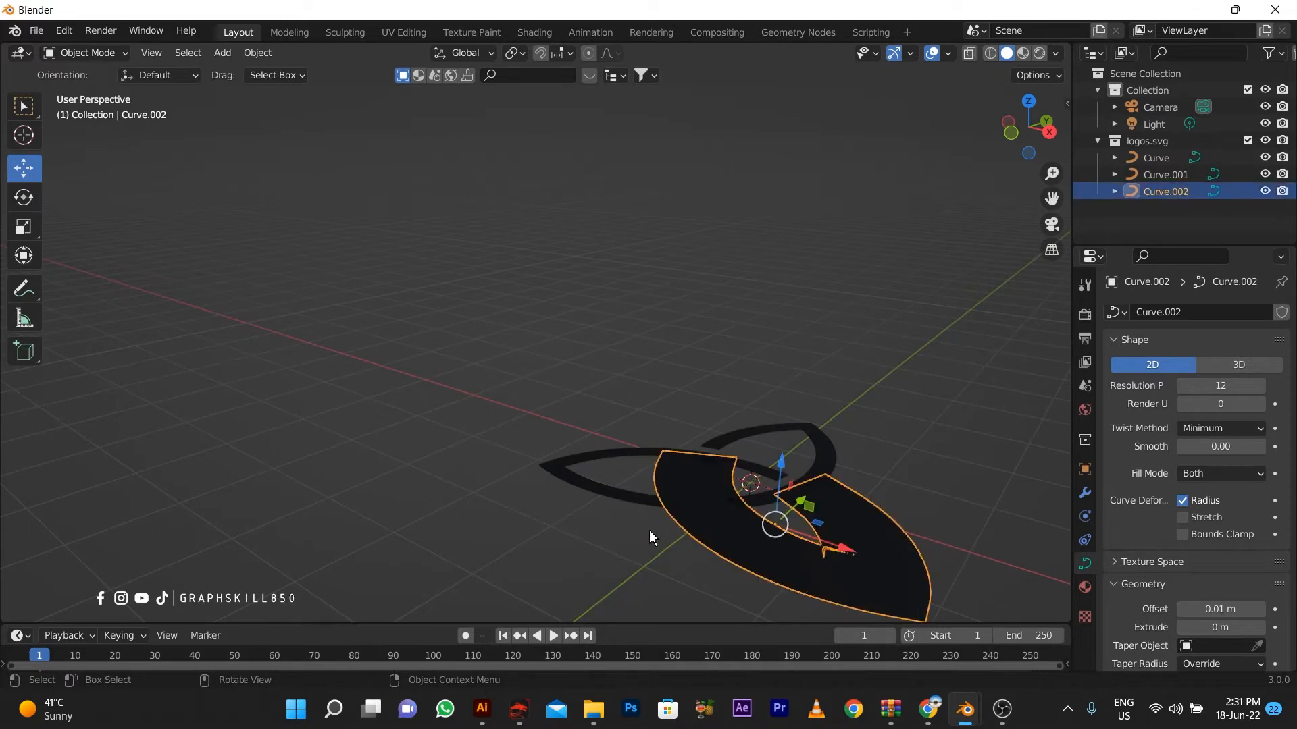
mouse_move(650, 529)
middle_down()
mouse_move(712, 602)
mouse_move(636, 423)
mouse_move(661, 512)
middle_up()
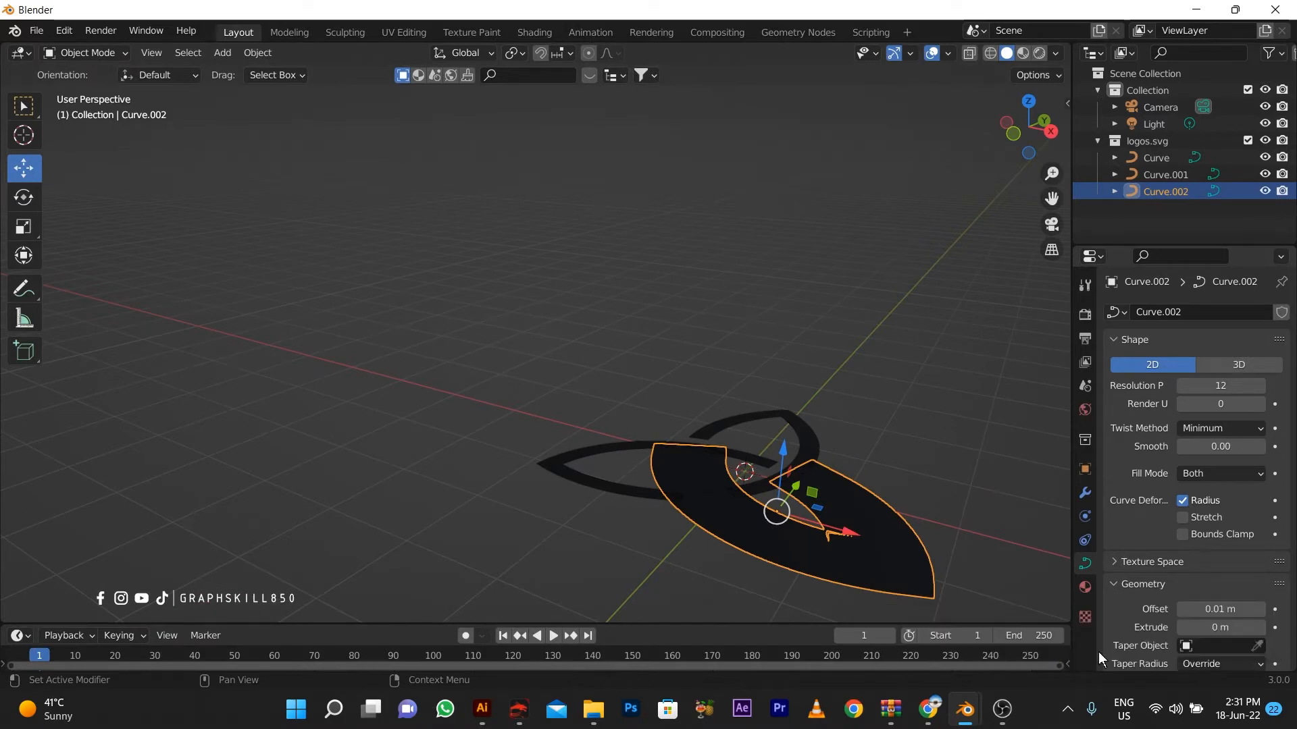
middle_drag(618, 526, 702, 559)
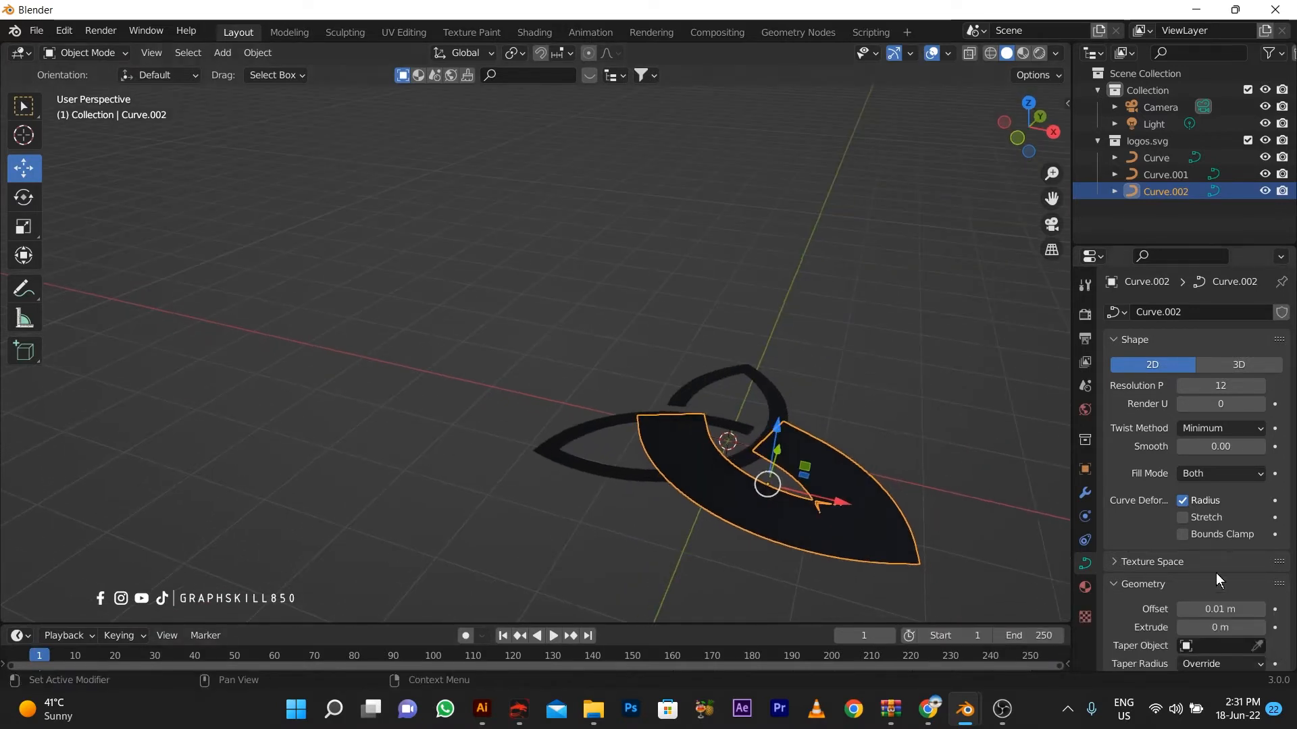
scroll(1259, 615, down, 2)
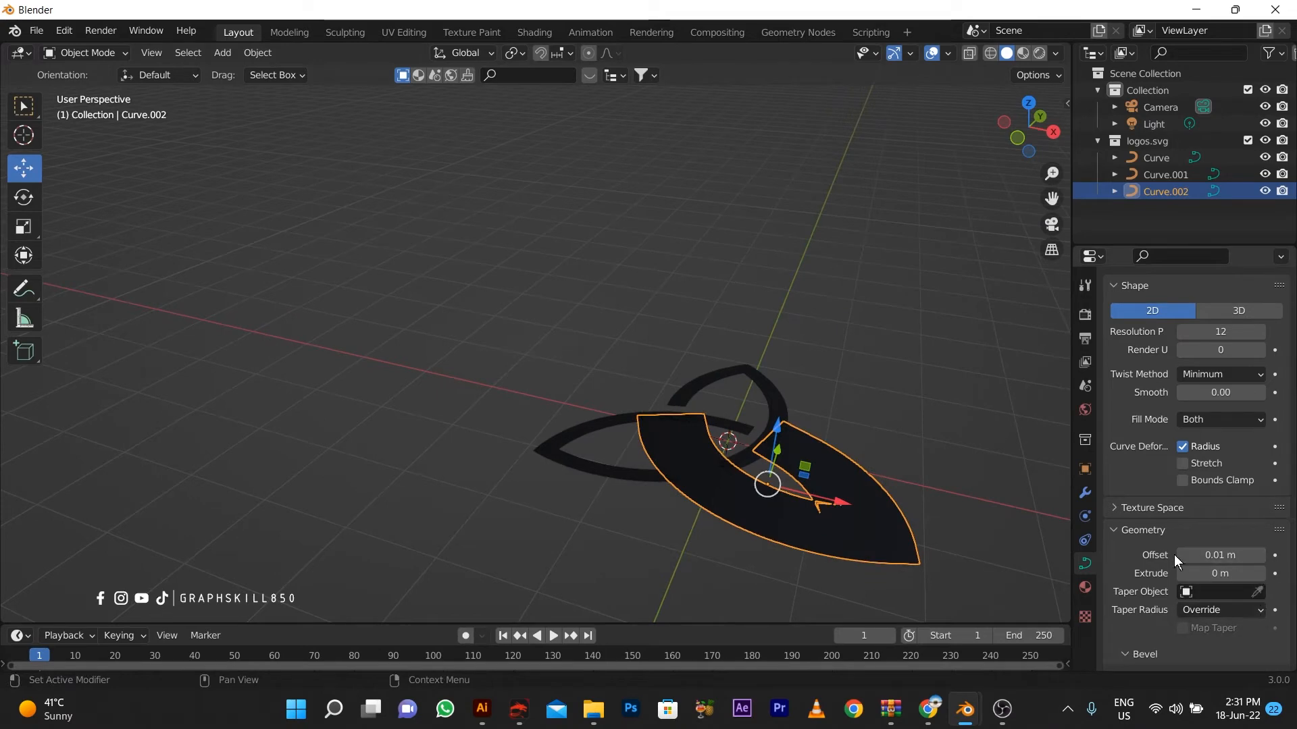
key(BackSpace)
Set the extrude value to 0.01 m on each logo curve in turn: Curve.002, Curve.001 and Curve
click(1273, 574)
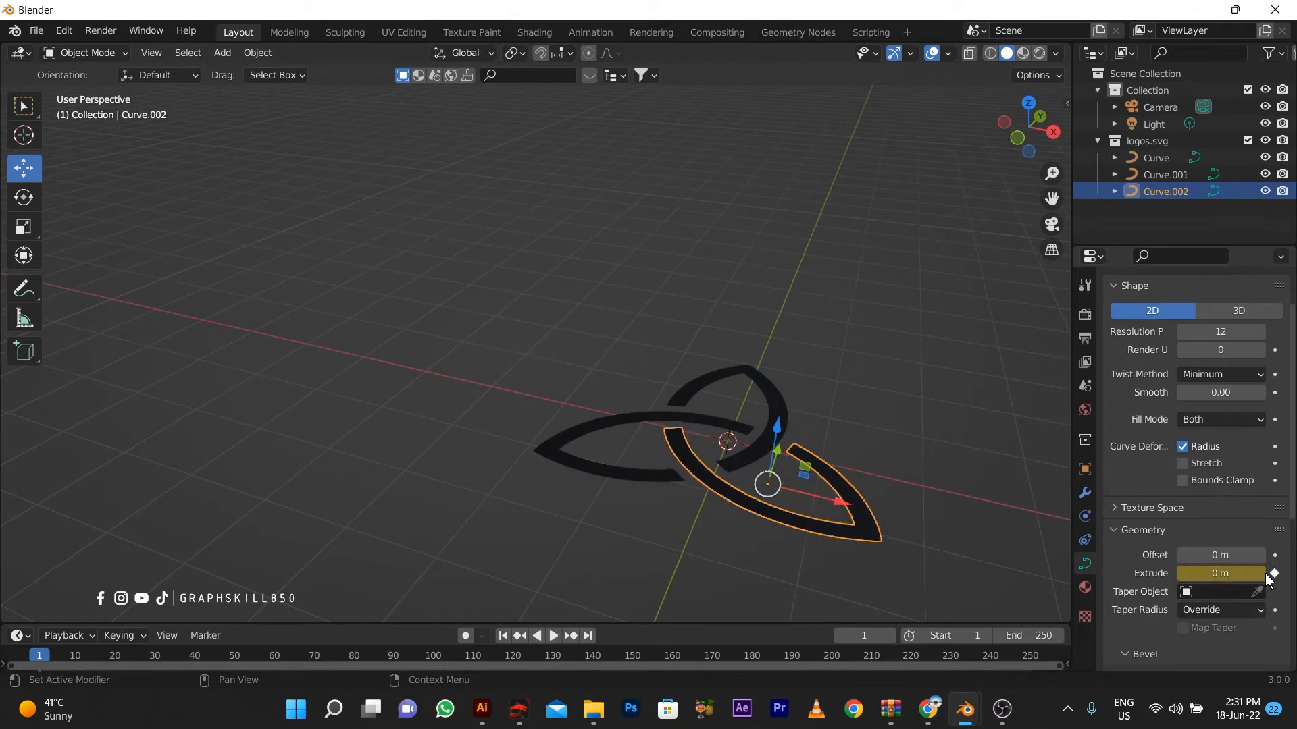
click(1261, 574)
click(1272, 574)
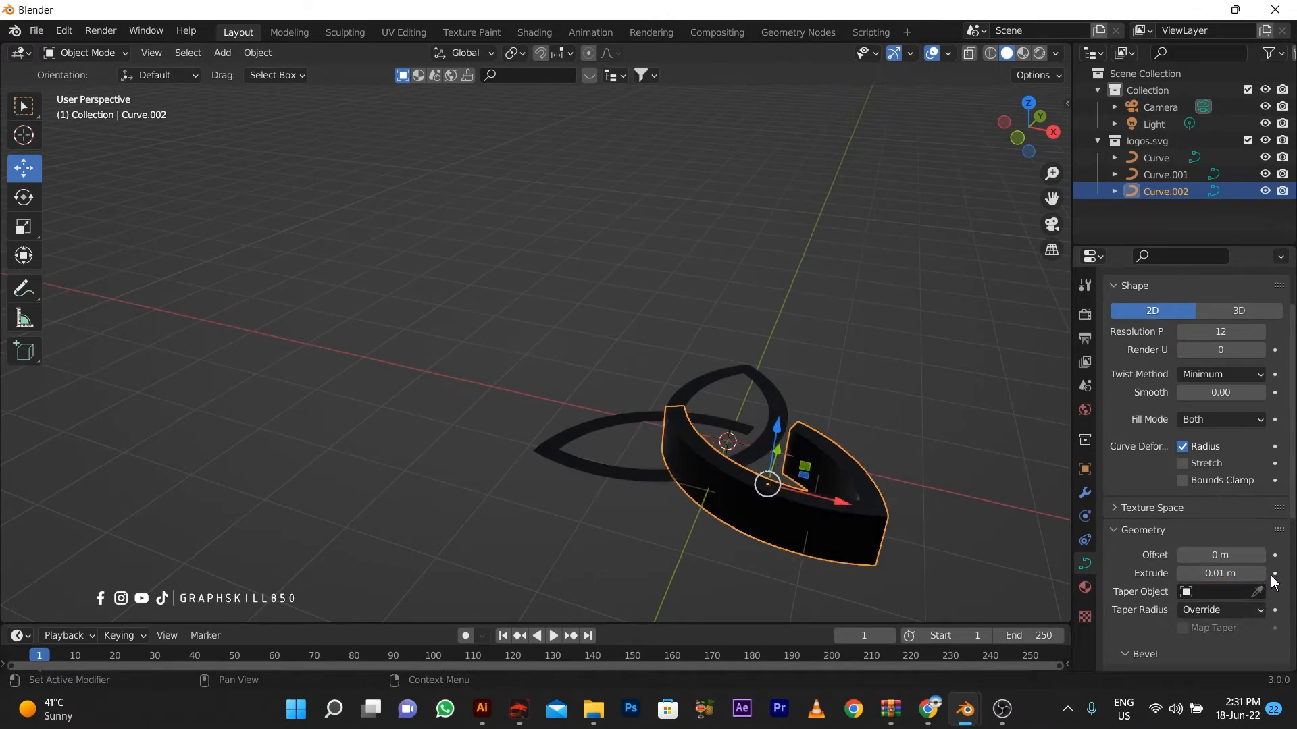
click(604, 473)
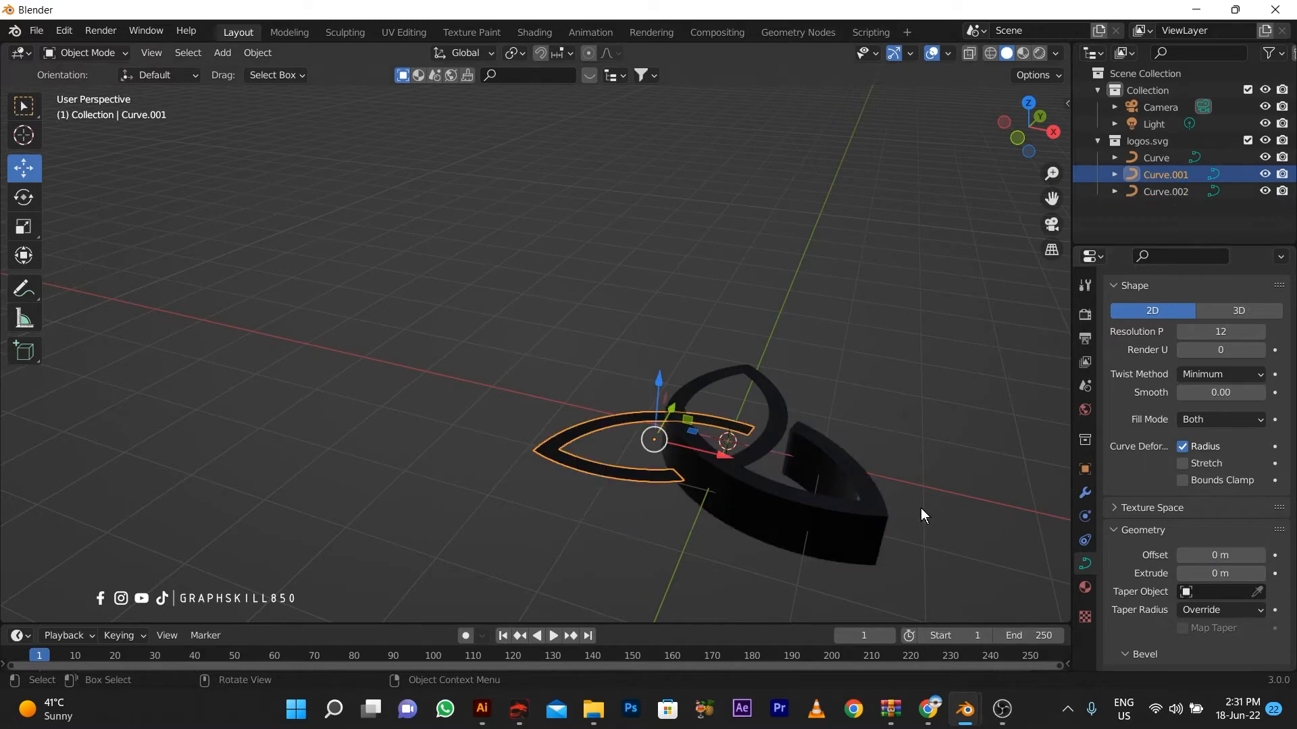
click(1261, 573)
click(775, 395)
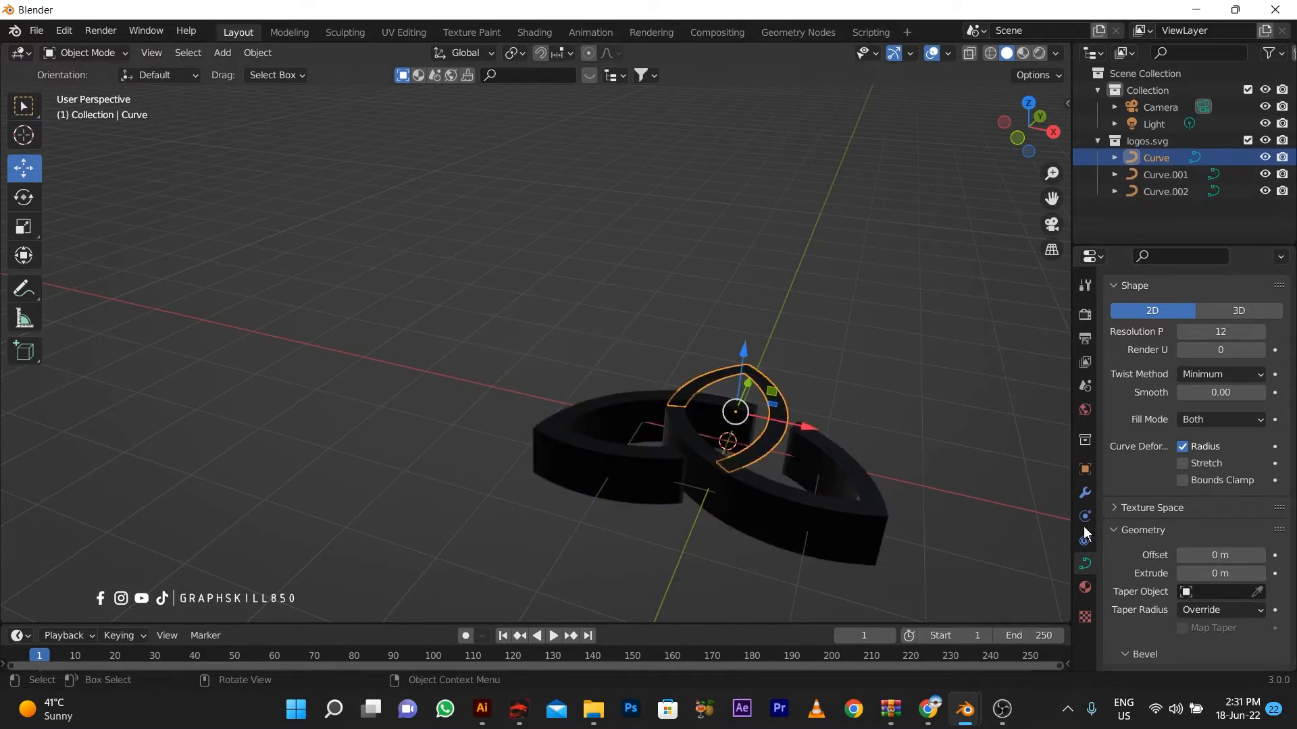
click(1262, 574)
scroll(420, 321, down, 1)
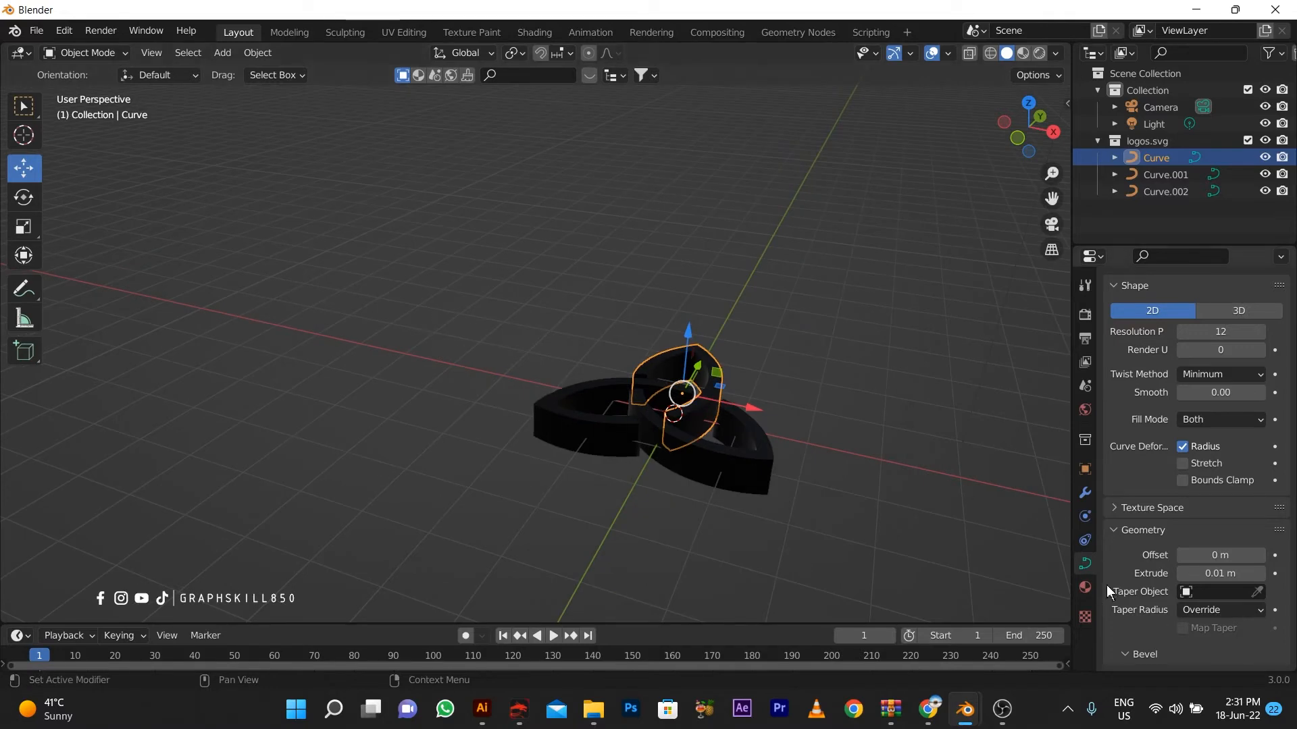
Remove the imported SVG material slot from each of the three curves: Curve, Curve.002 and Curve.001
click(1086, 587)
click(1282, 277)
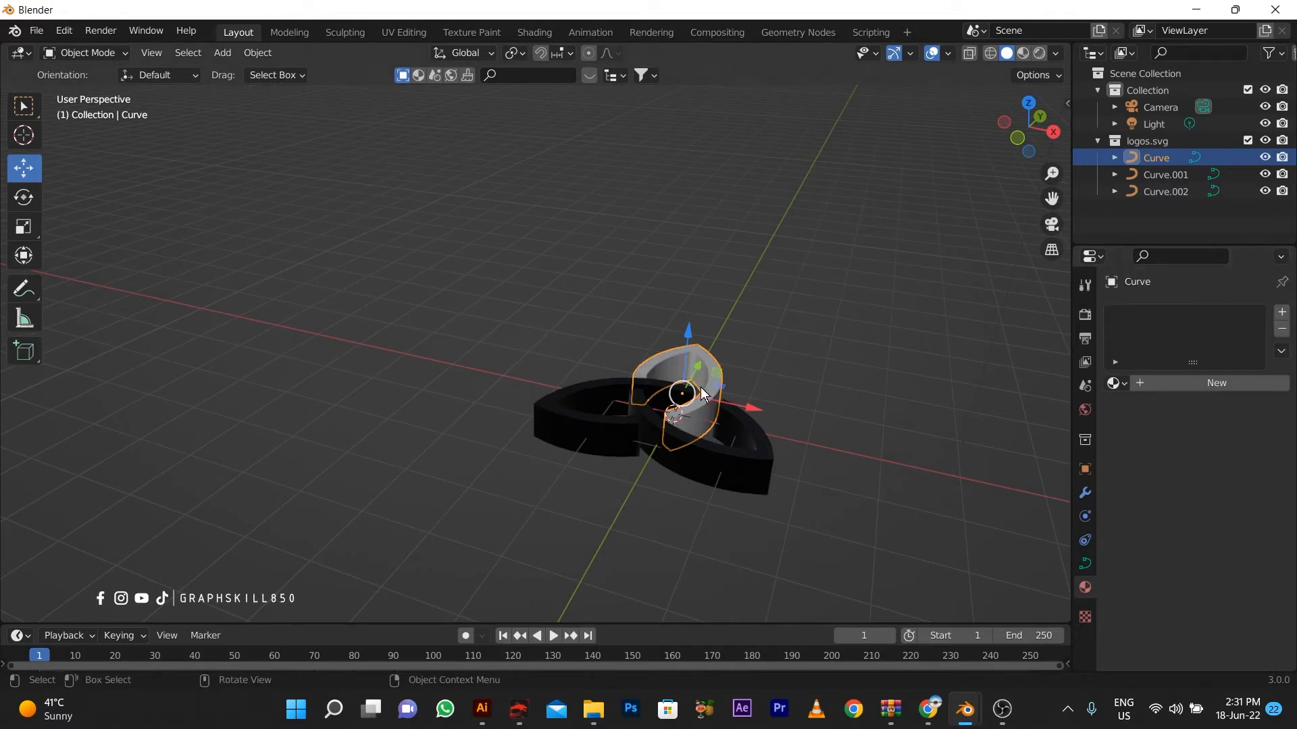
click(726, 445)
click(1282, 329)
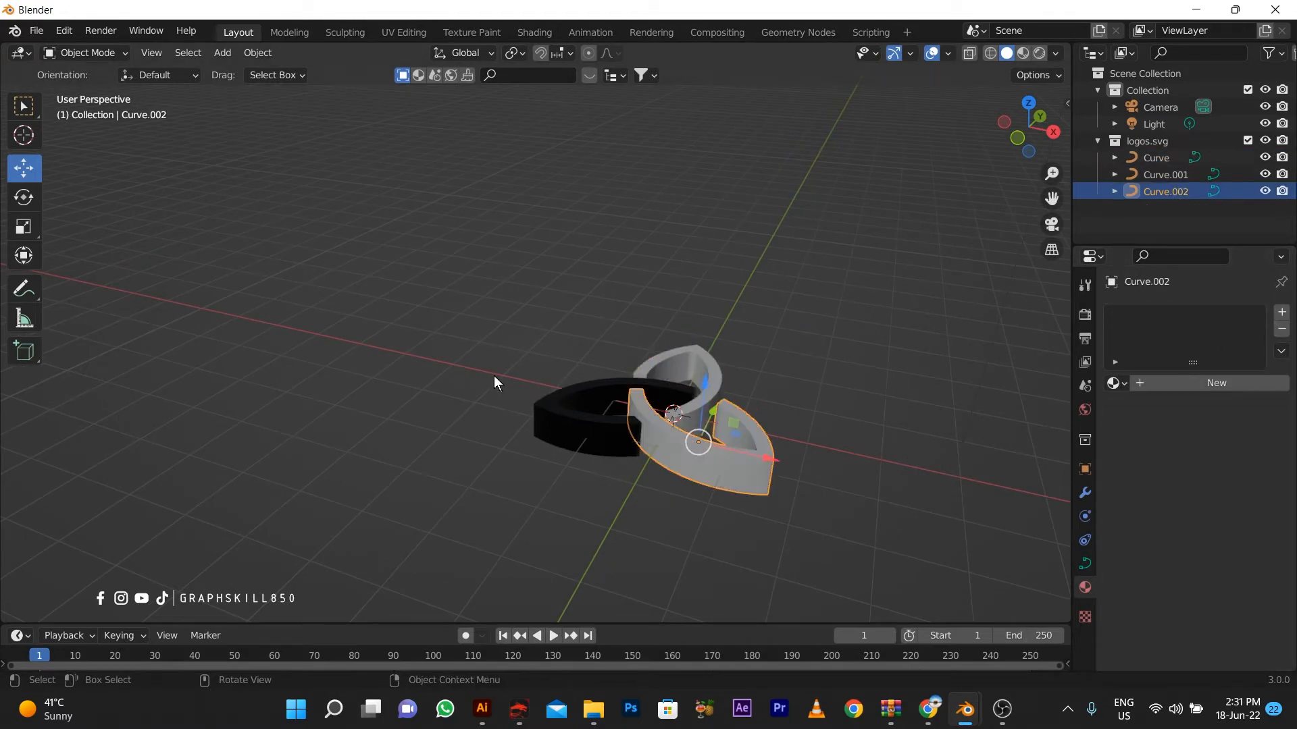
click(538, 417)
click(1282, 329)
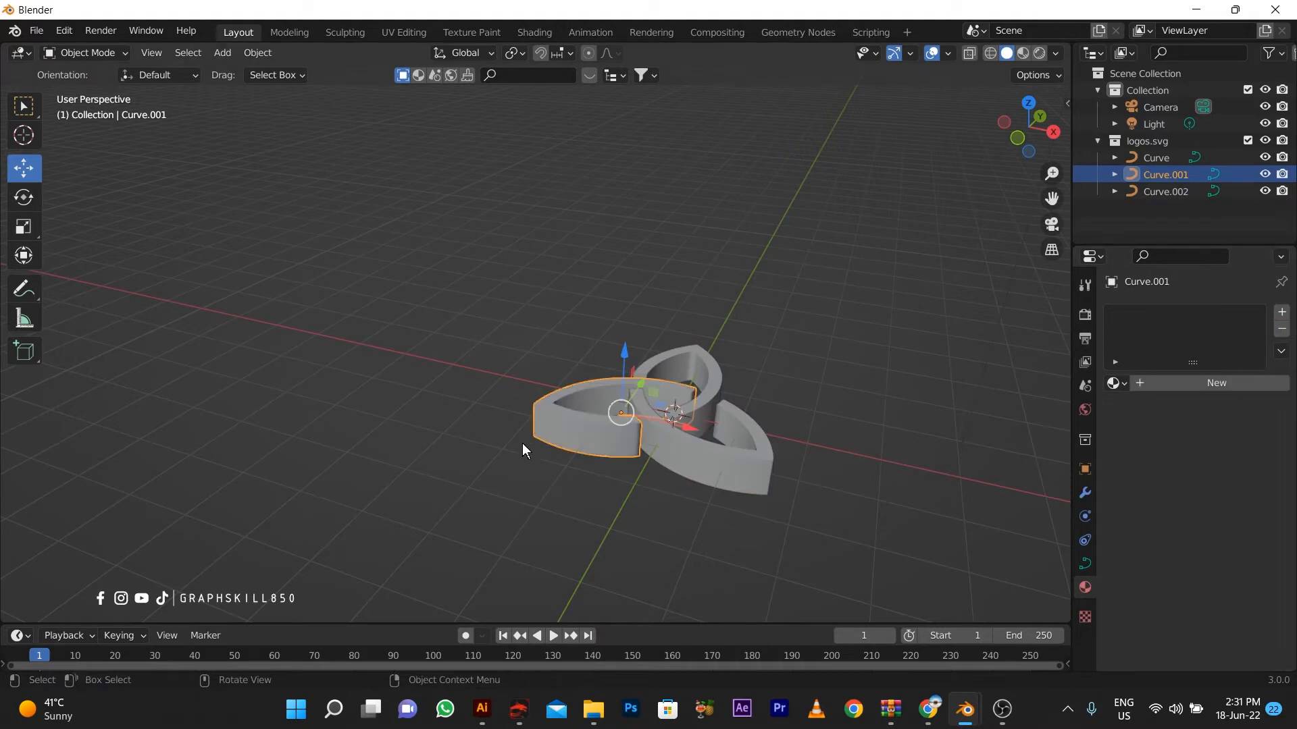
Select all three logo curves and scale them down along global Z to make the extruded logo thinner
drag(794, 350, 449, 512)
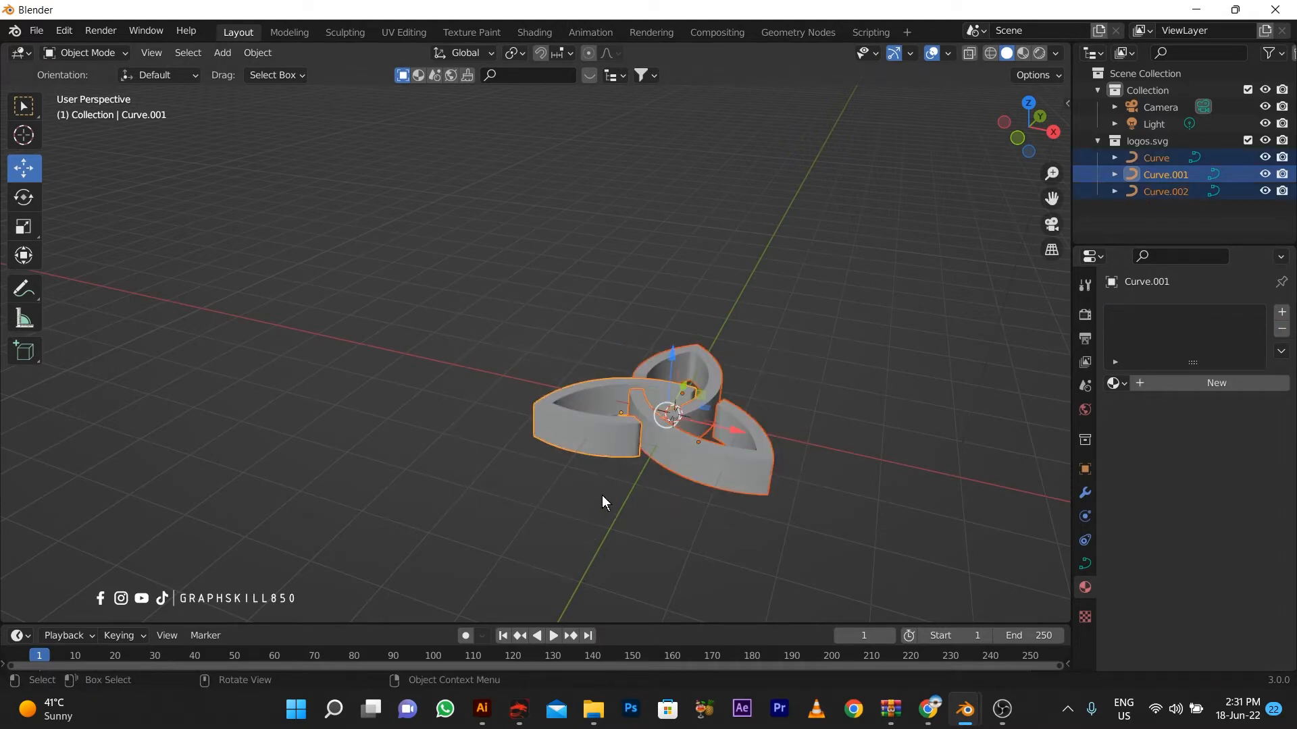
middle_drag(513, 547, 574, 478)
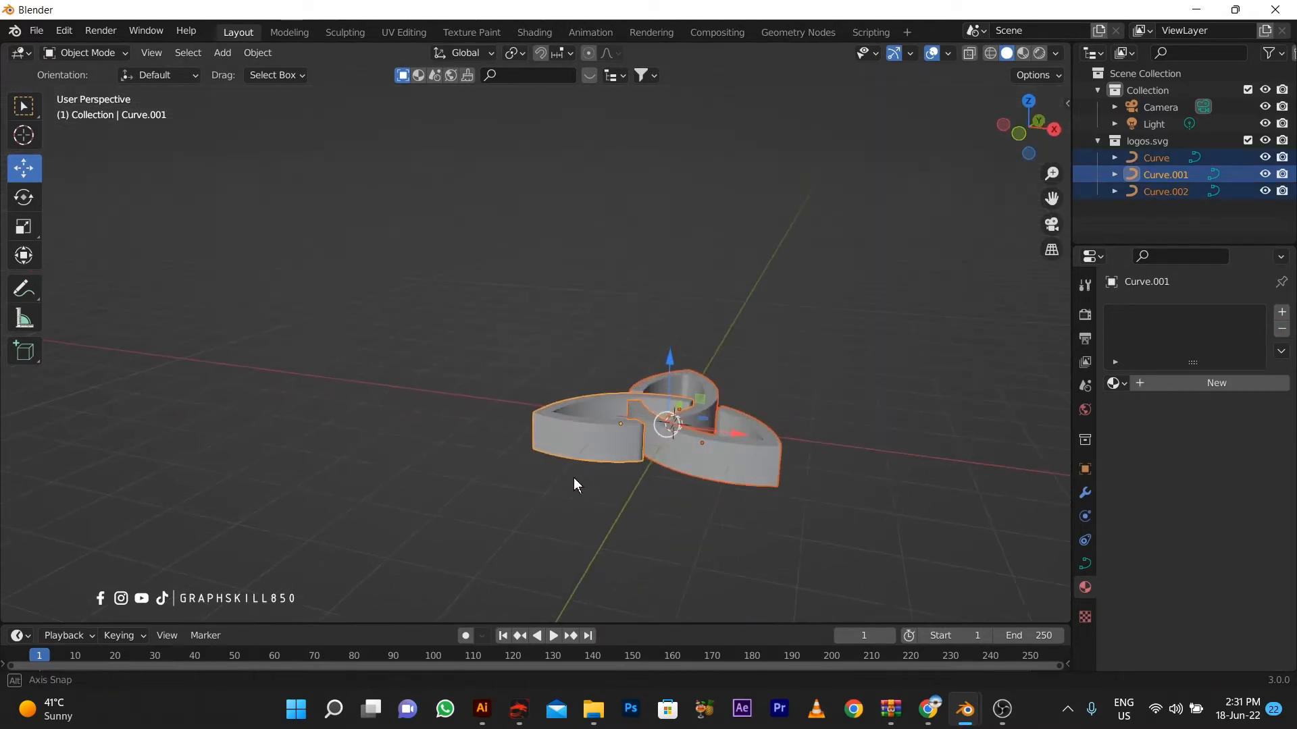
key(s)
key(z)
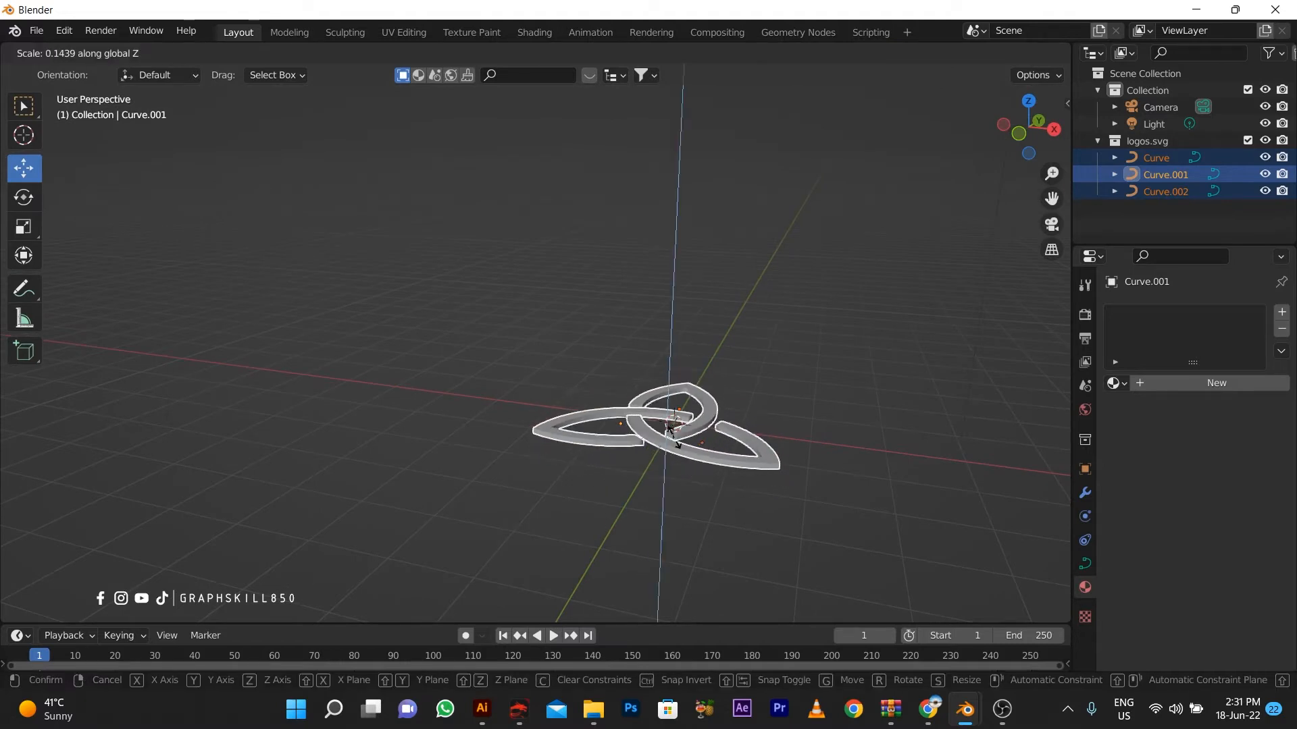
click(662, 465)
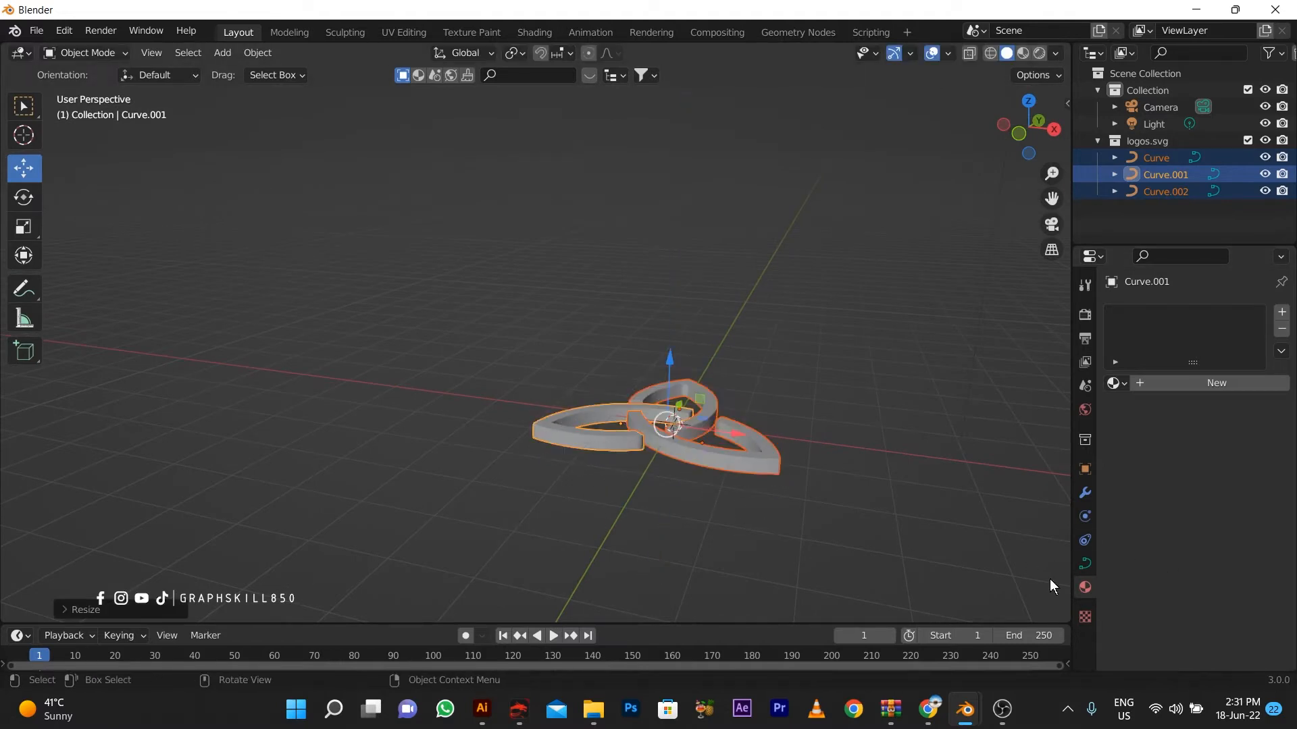
Set the round bevel depth of Curve.001 to 0.001 m in its curve data
click(1086, 564)
scroll(1182, 648, down, 5)
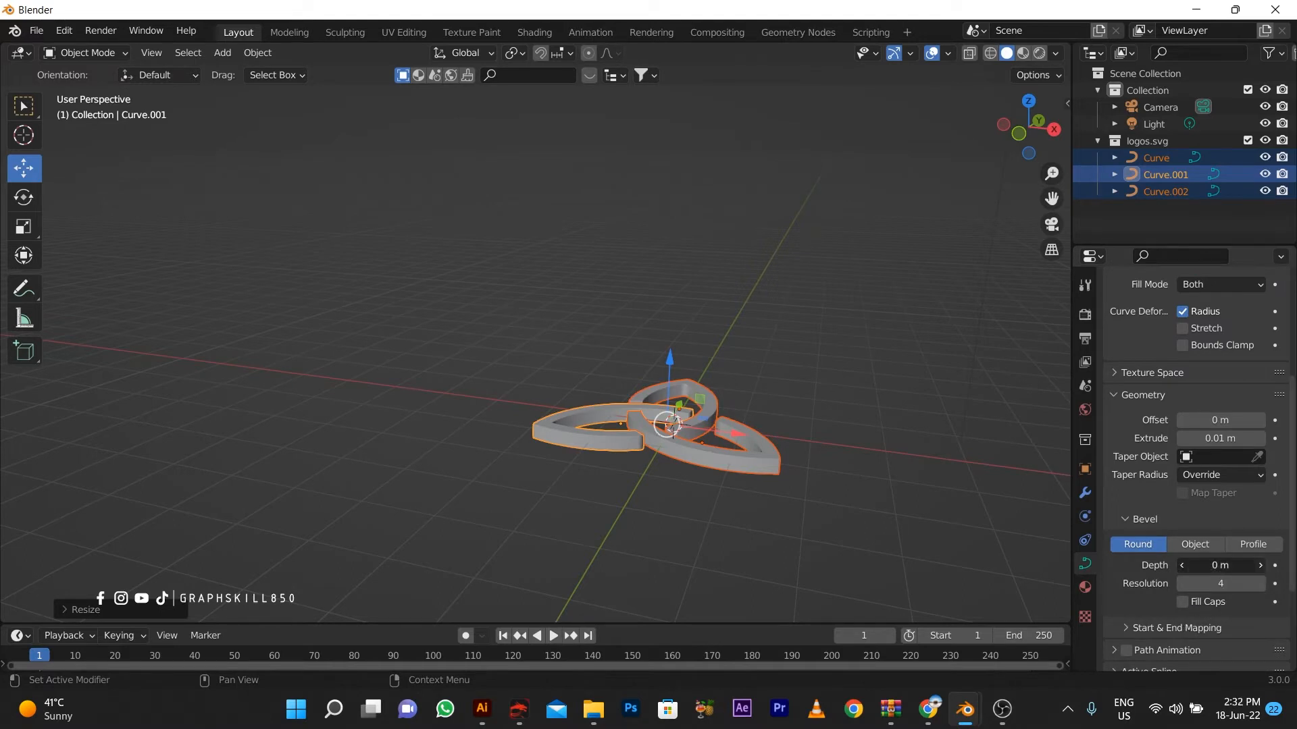
click(1260, 565)
click(1199, 567)
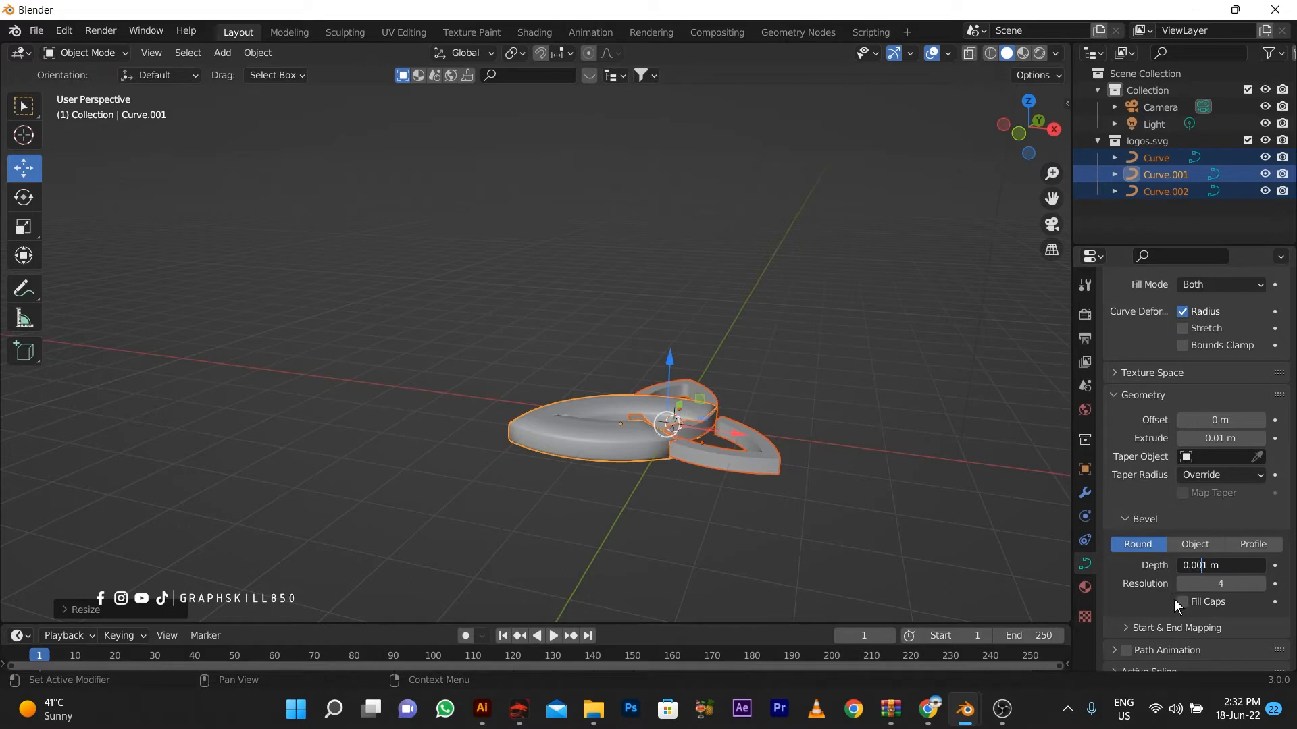
key(Return)
middle_drag(504, 467, 557, 511)
scroll(558, 511, up, 3)
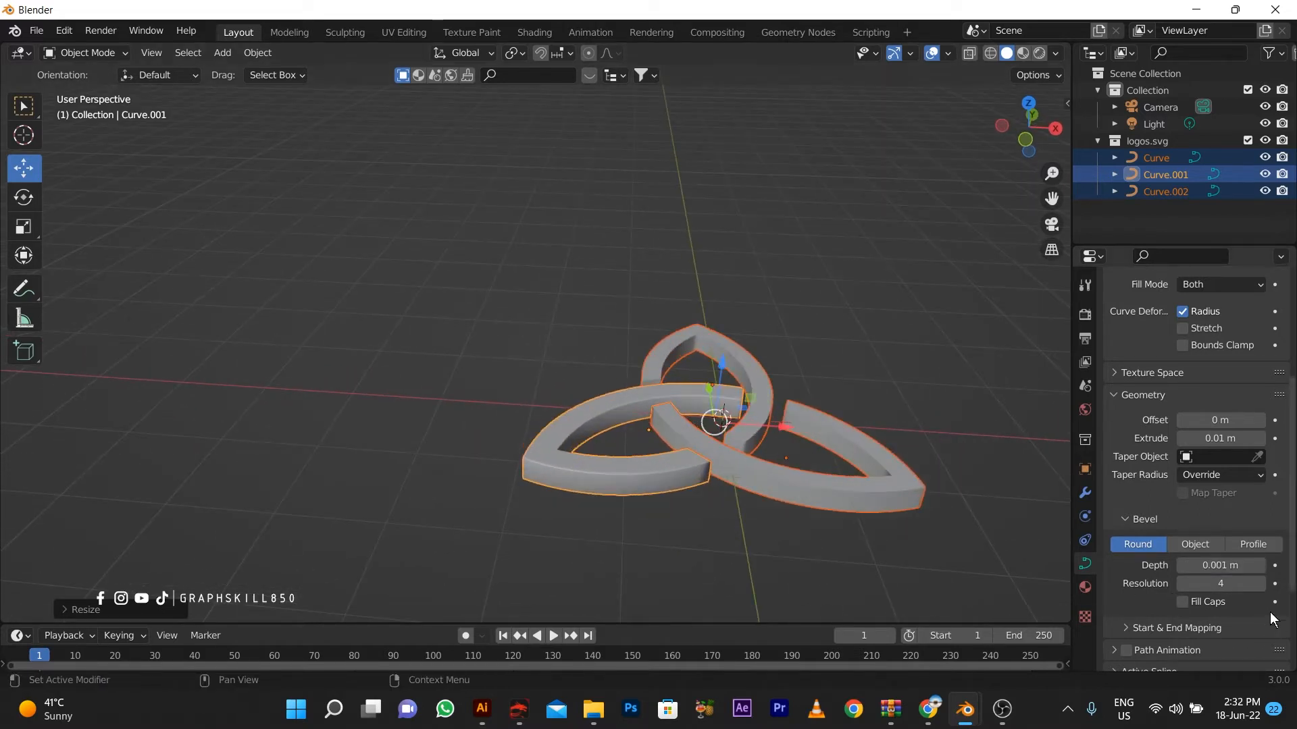
Try a bevel depth of 0.005 m on Curve.001, and settle on 0.003 m
click(1204, 565)
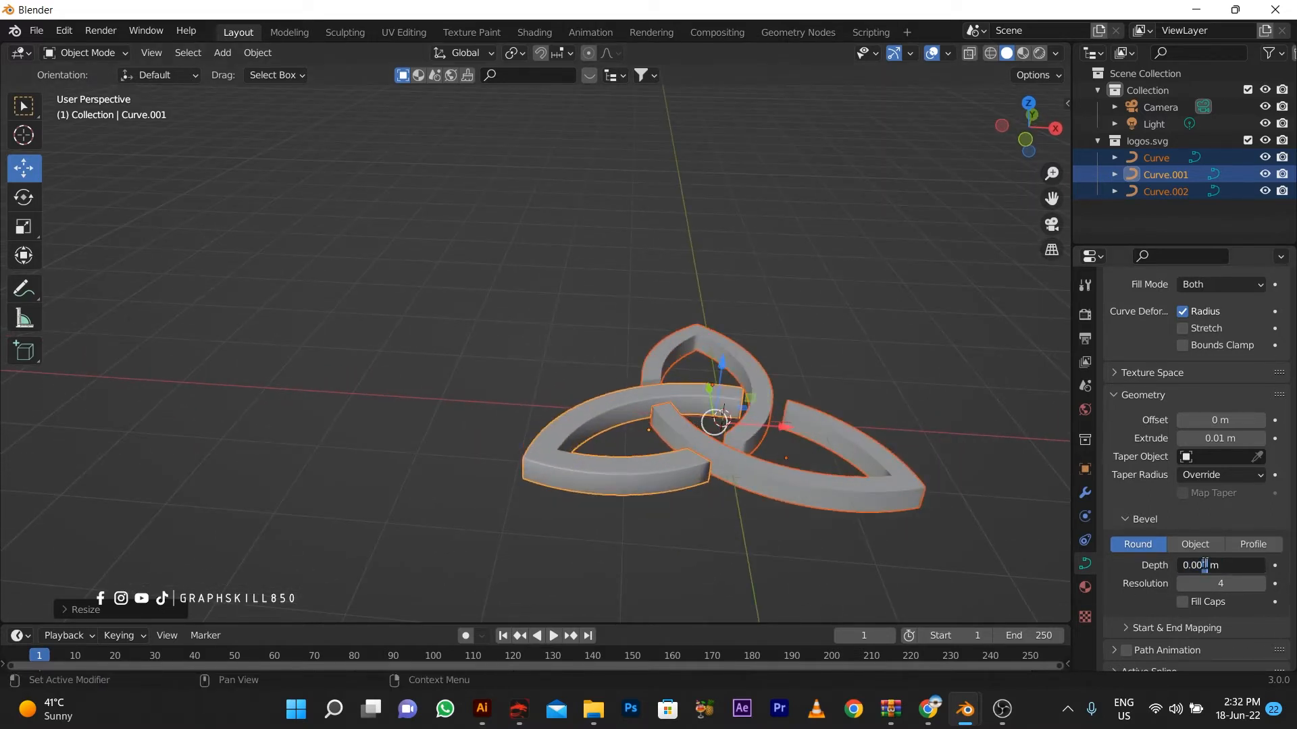
key(Return)
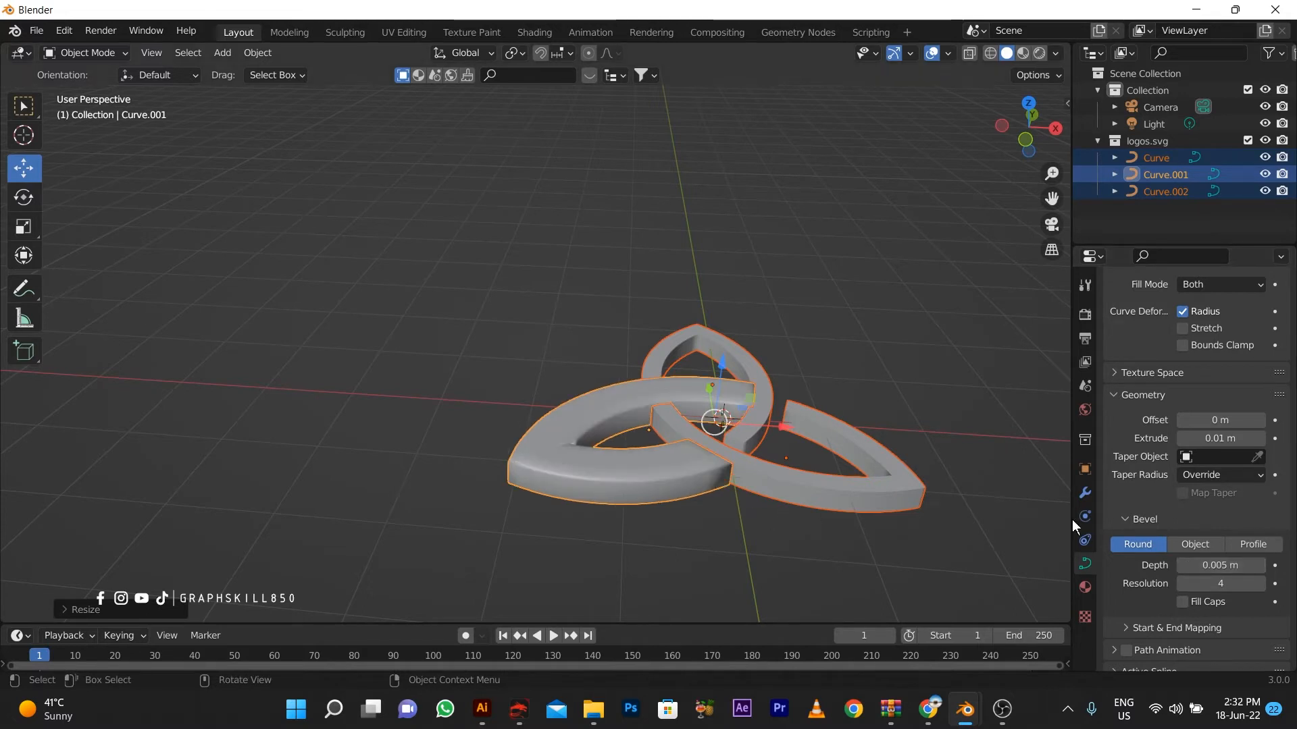
click(1213, 565)
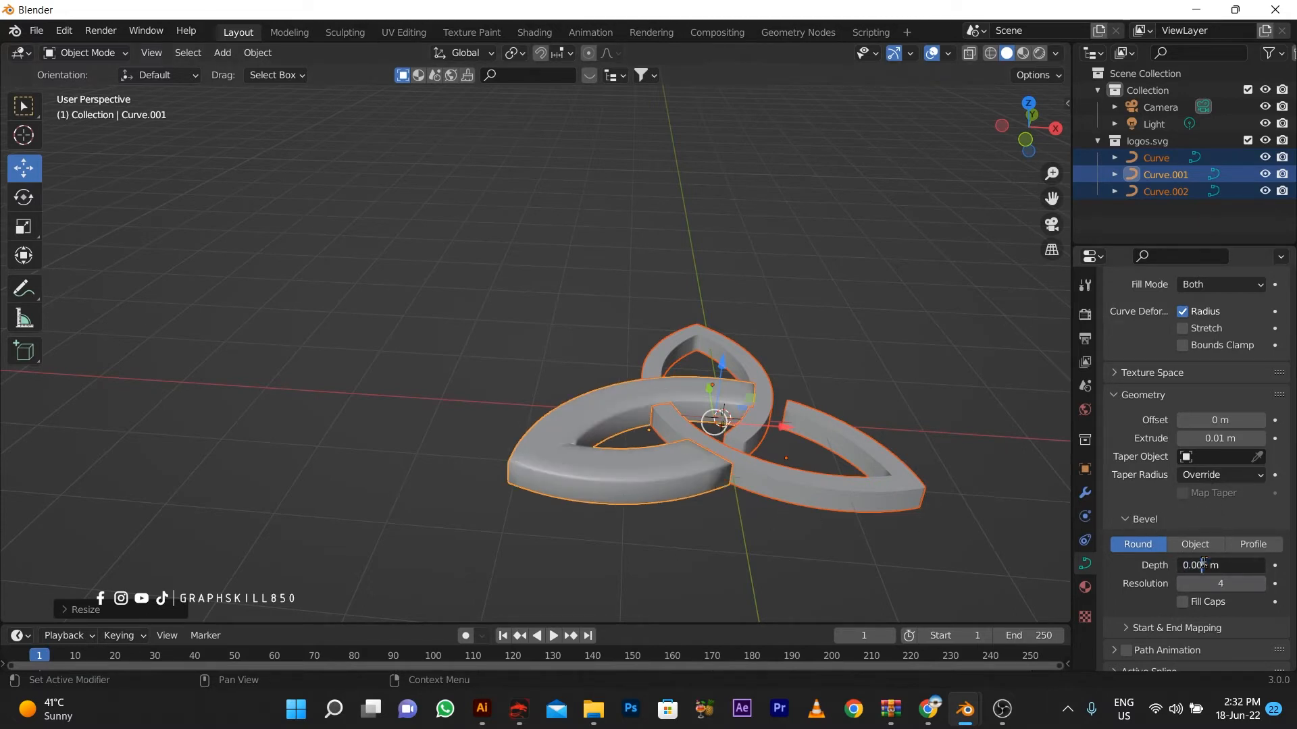
key(Return)
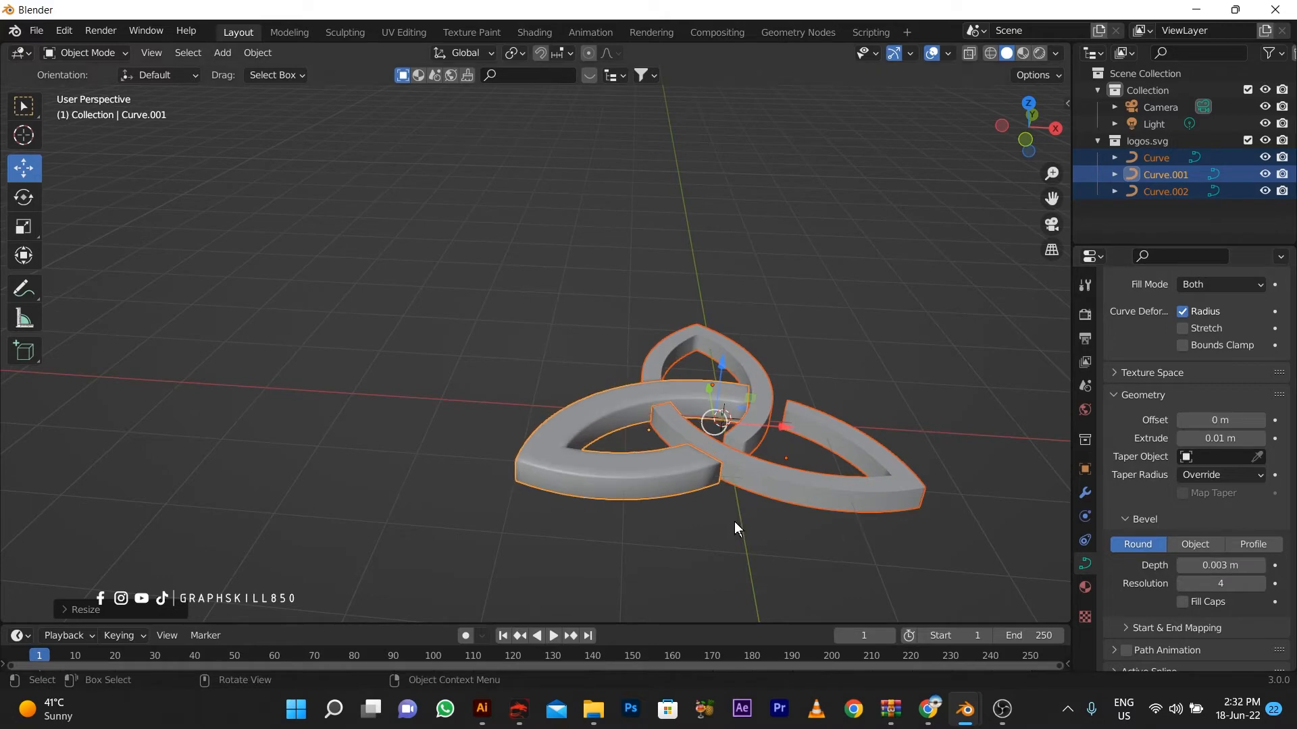
Set the bevel depth to 0.003 m on Curve.002 and on the upper loop, Curve
click(905, 529)
click(726, 468)
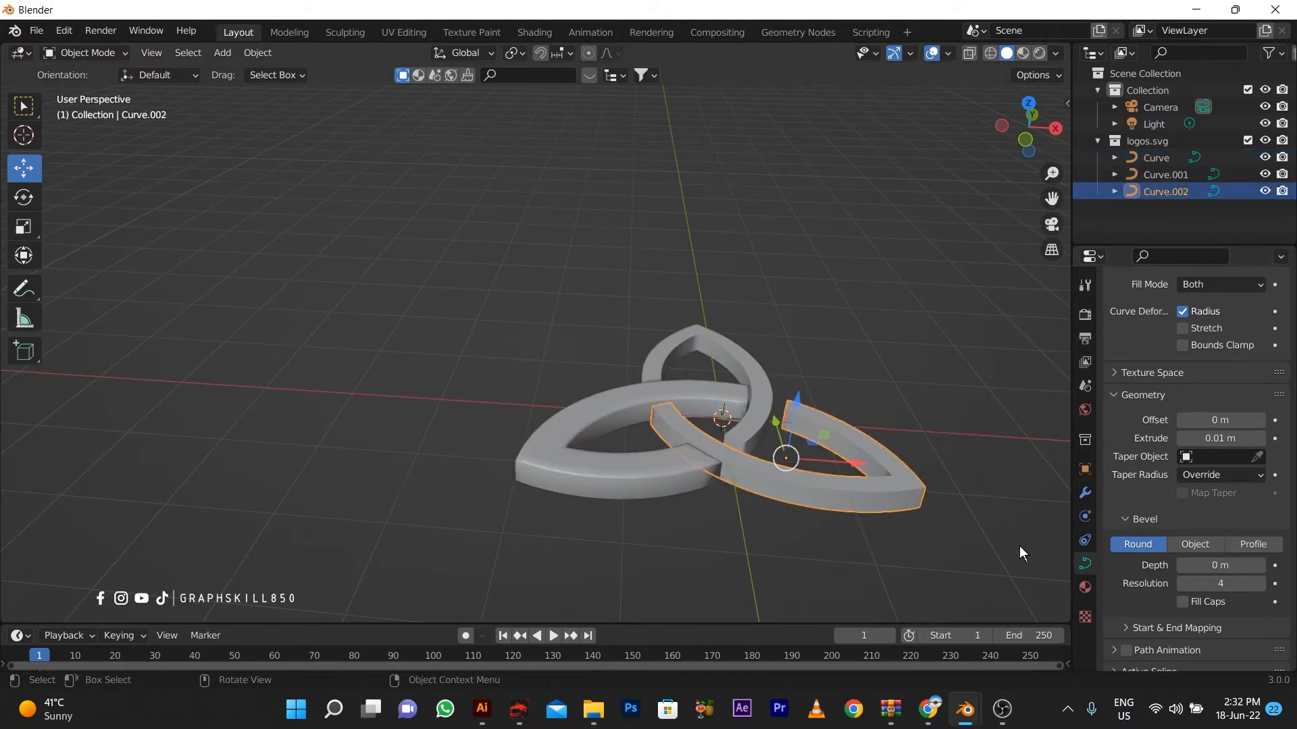
click(1224, 565)
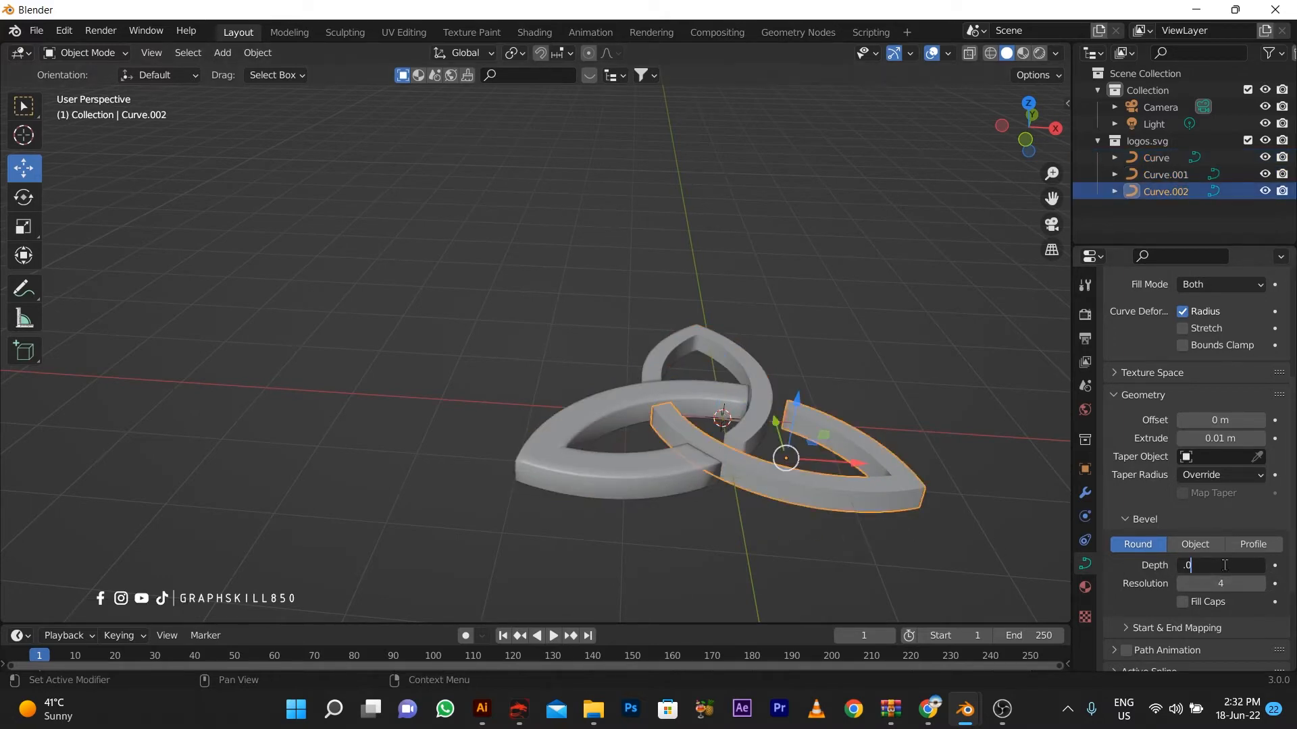
text(.003)
key(Return)
click(741, 348)
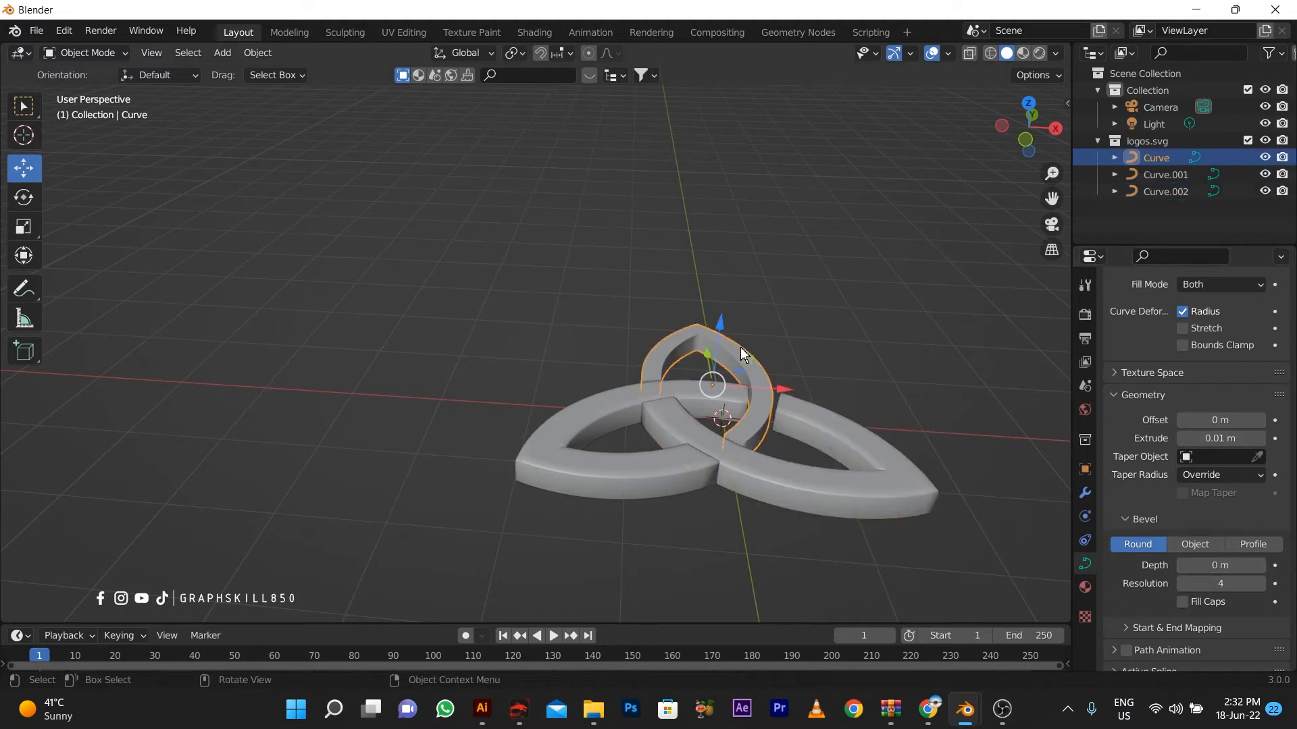
click(1220, 565)
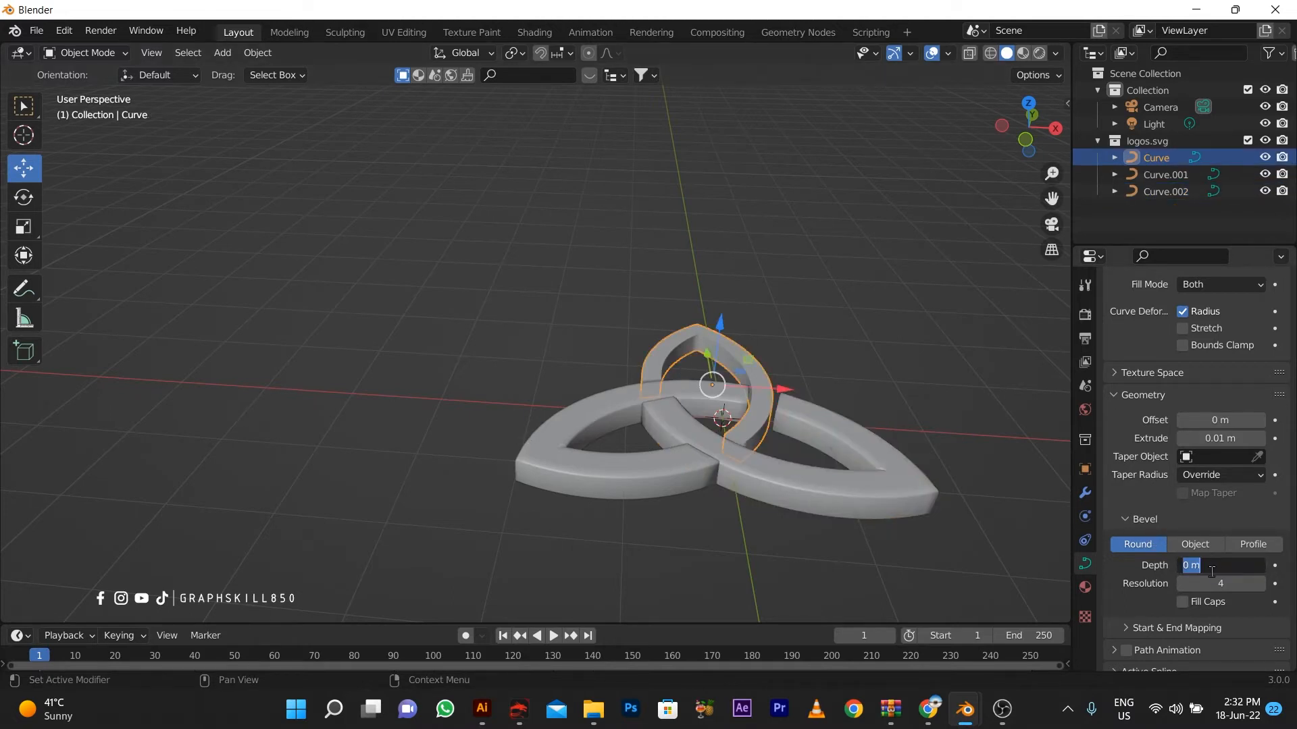
key(Return)
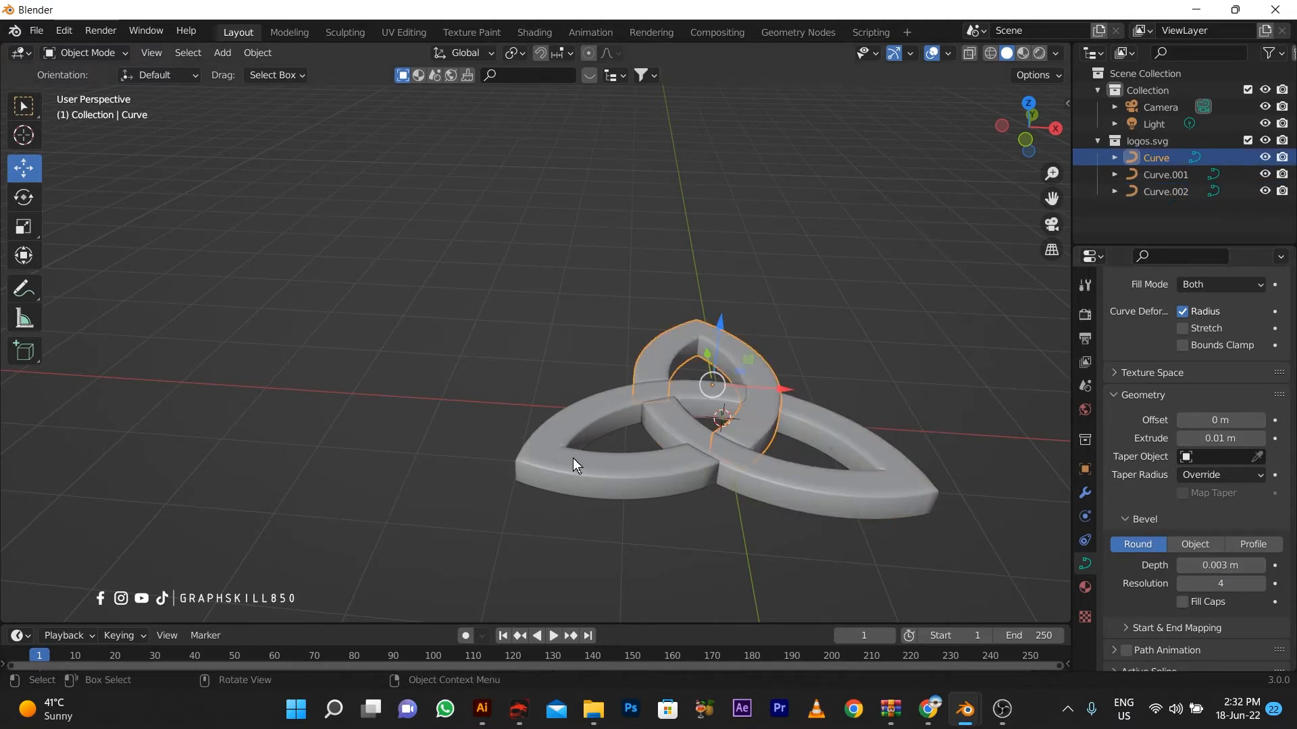
Reduce the bevel depth of the upper loop, Curve, to 0.002 m
middle_drag(573, 458, 837, 535)
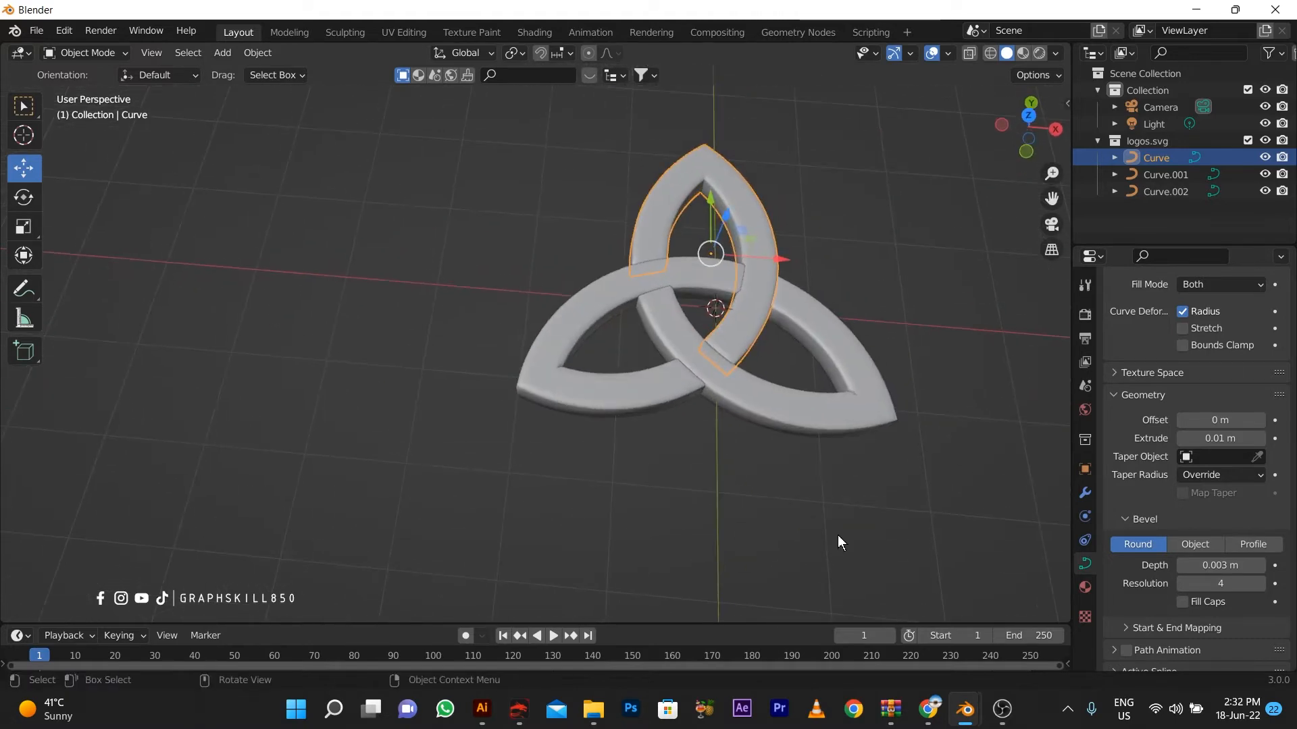
click(1210, 566)
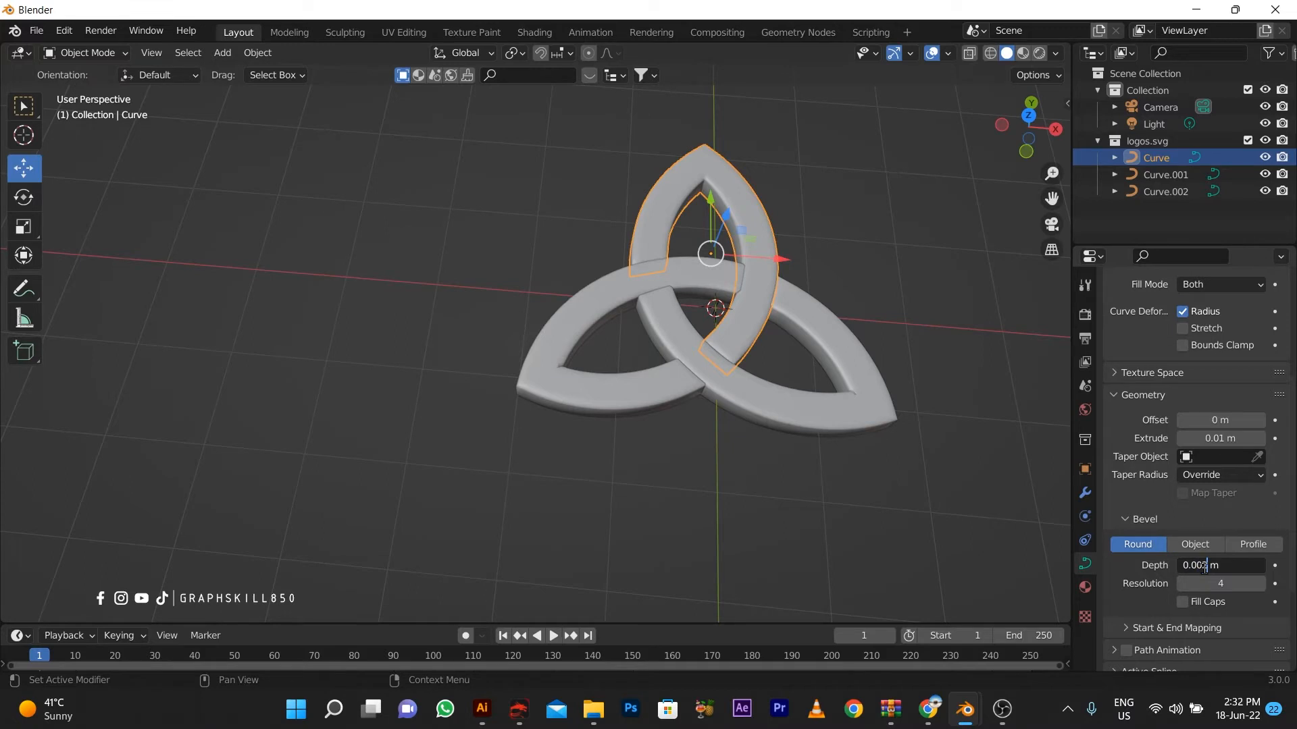
key(Tab)
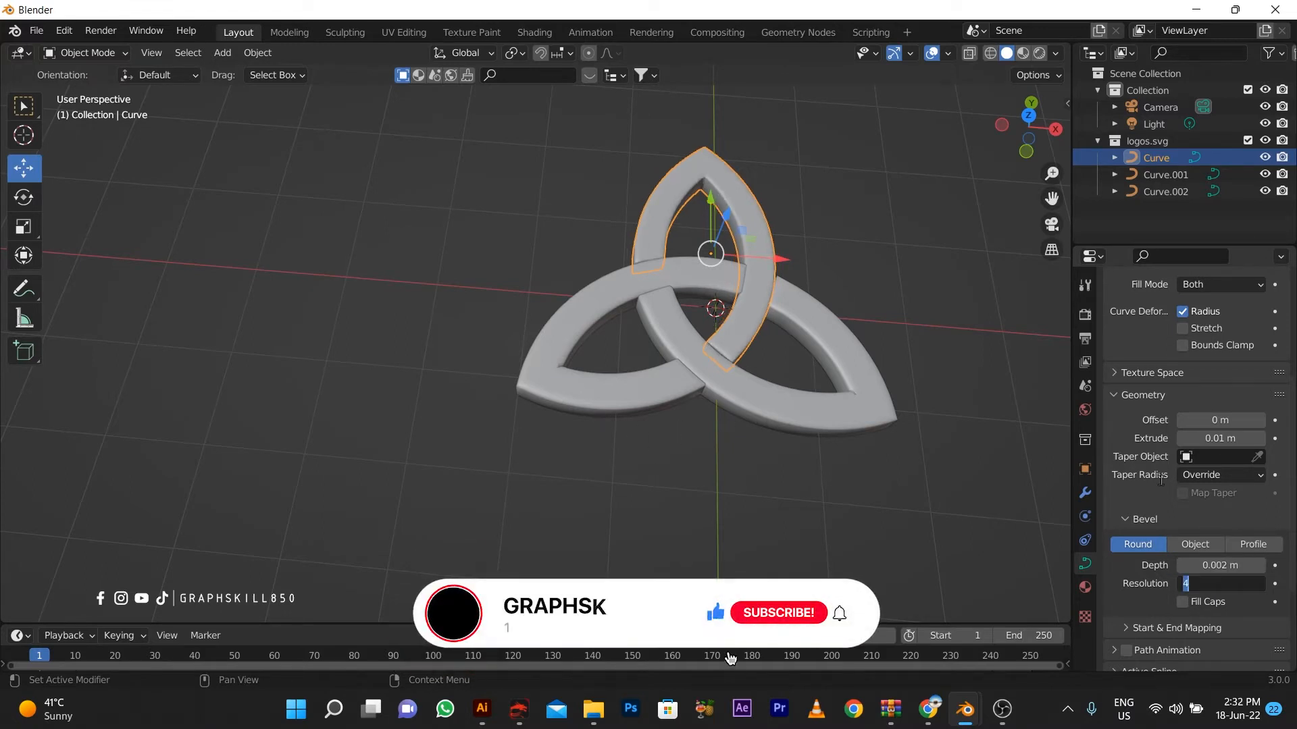
Reduce the round bevel depth of Curve.001 to 0.001 m
click(597, 399)
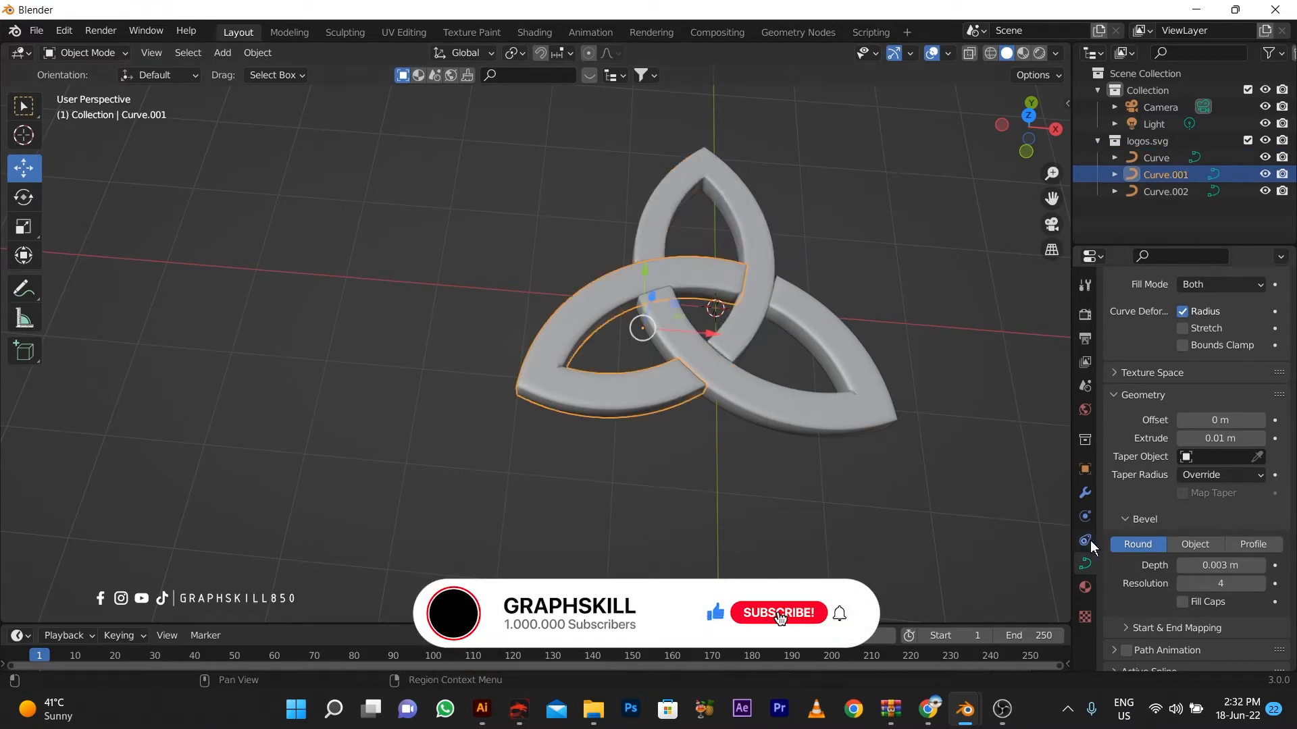
click(1218, 566)
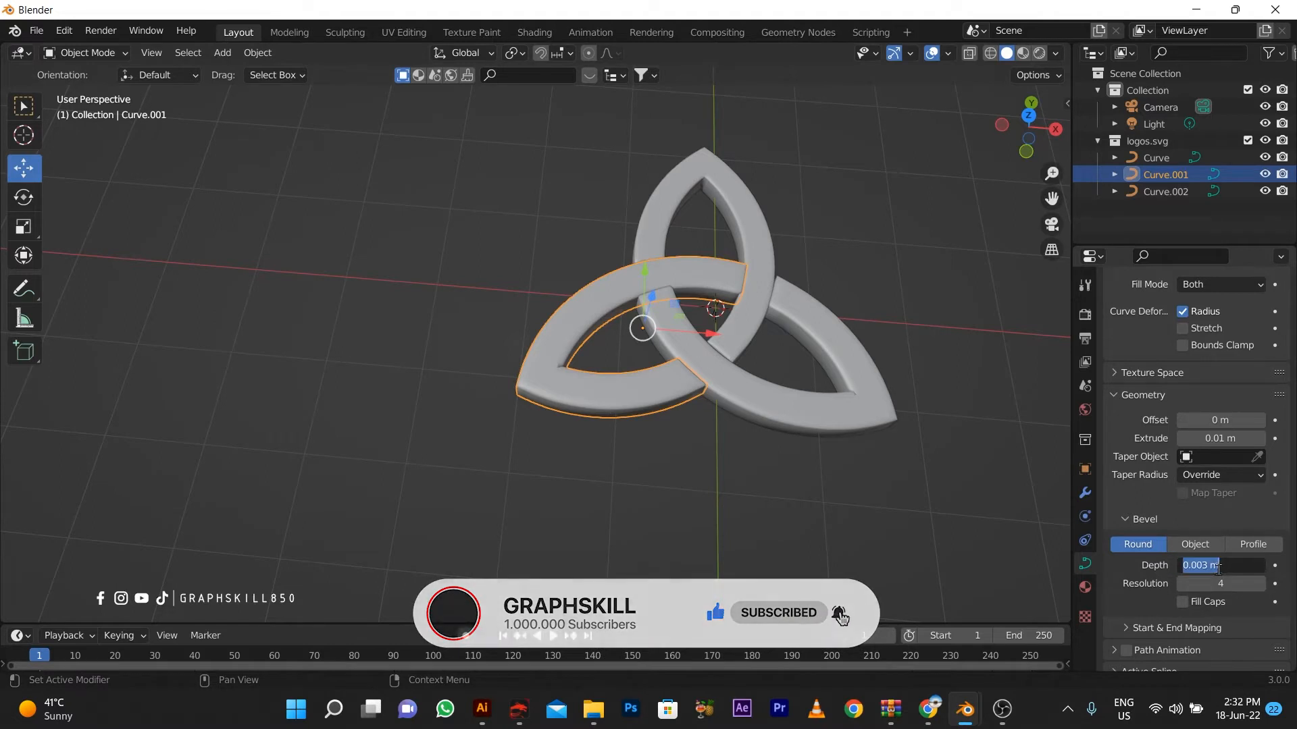
click(1203, 566)
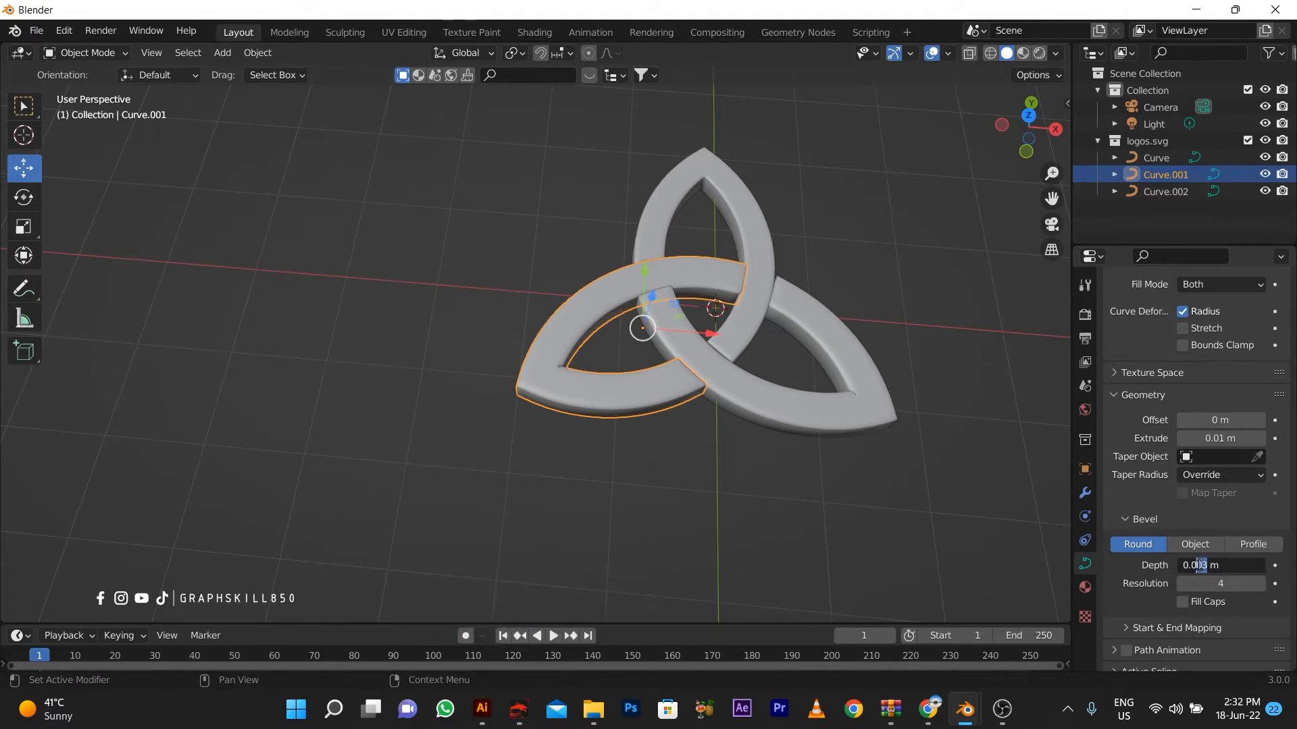
key(Return)
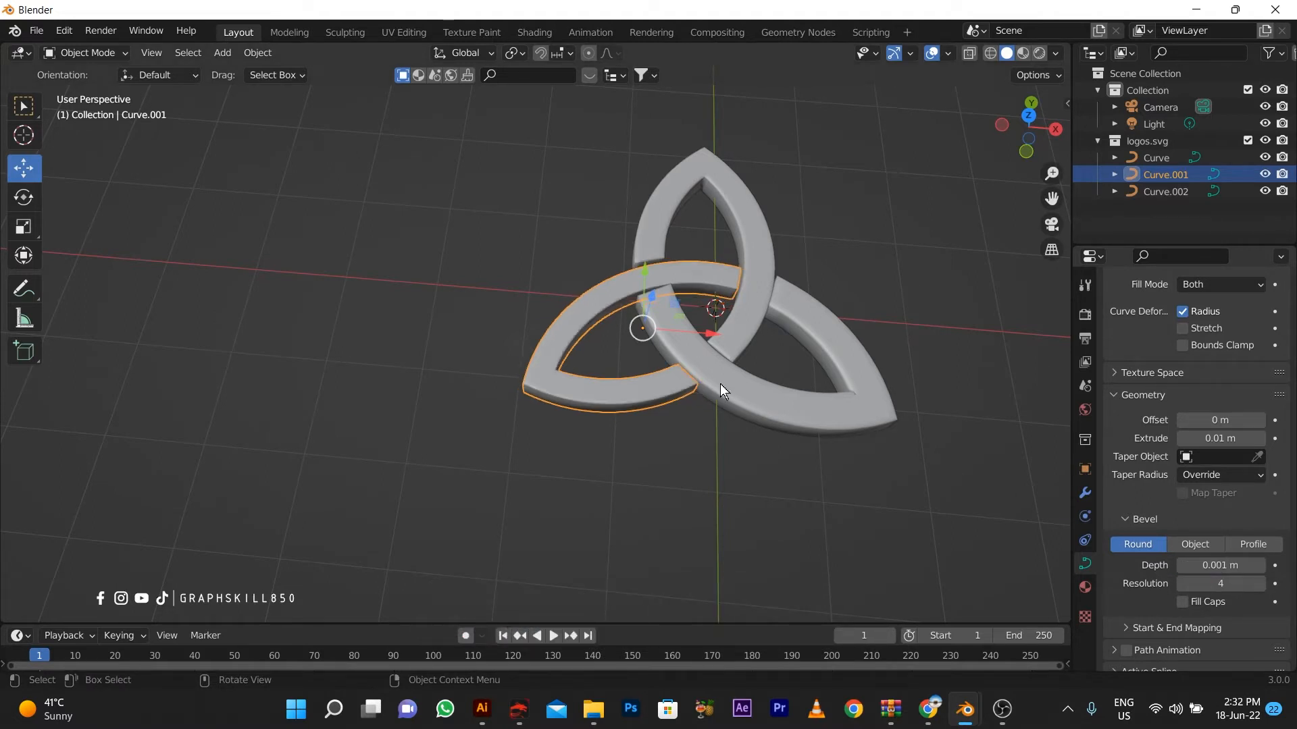
Reduce the round bevel depth of Curve.002 to 0.002 m
click(802, 404)
click(1223, 565)
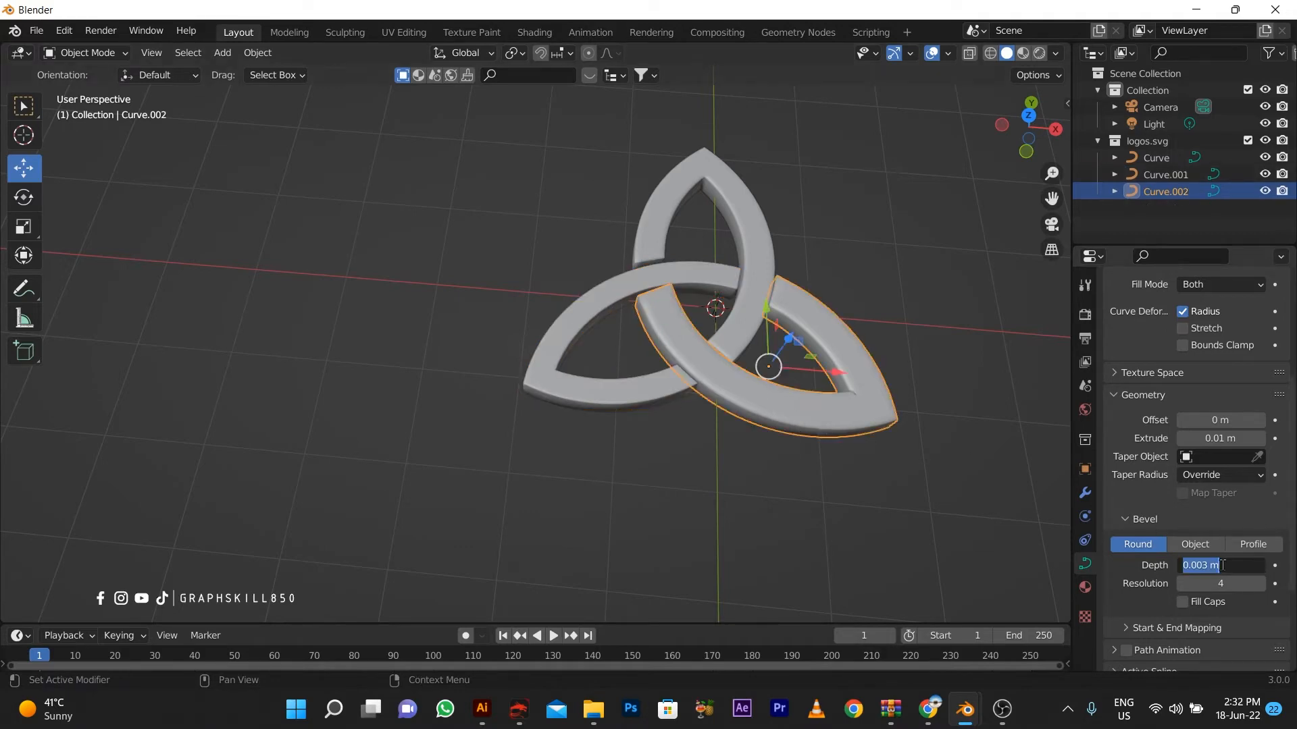
key(Return)
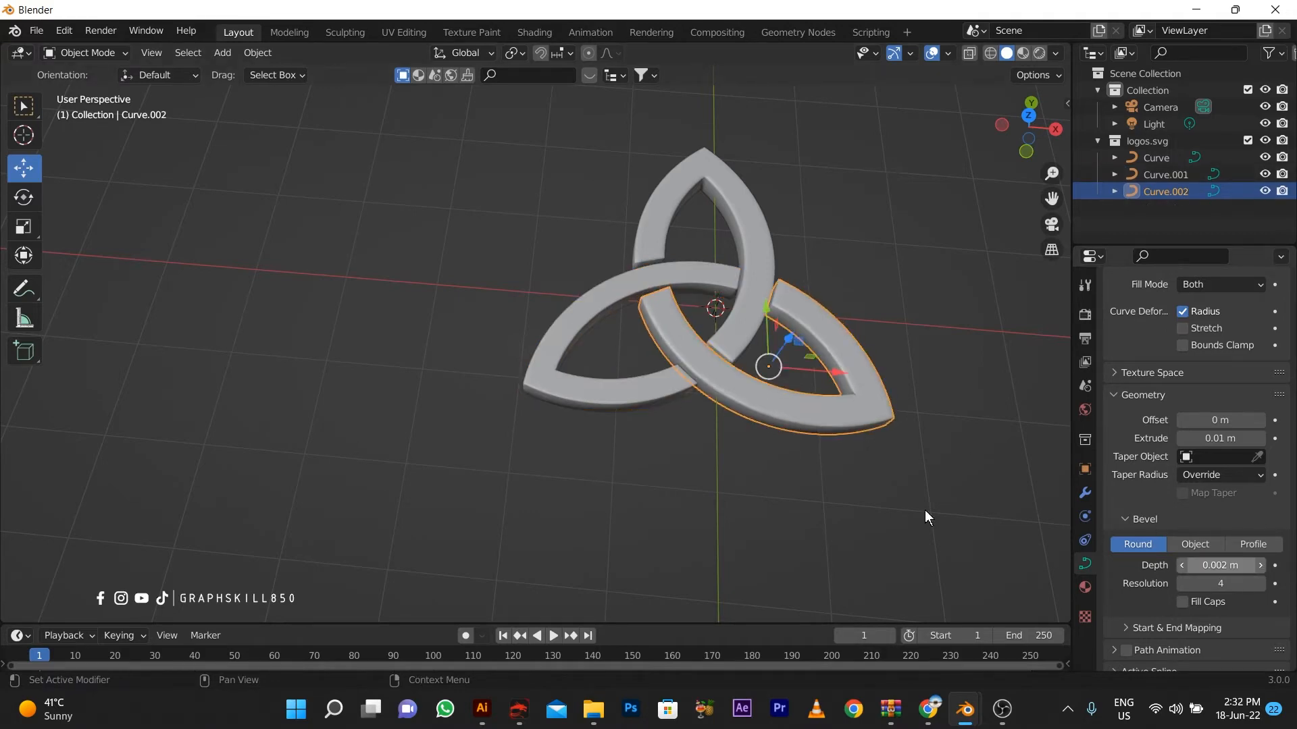
Set the bevel depth of Curve.001 to 0.002 m, and check that the other two loops match
middle_drag(628, 505, 547, 422)
scroll(581, 427, down, 2)
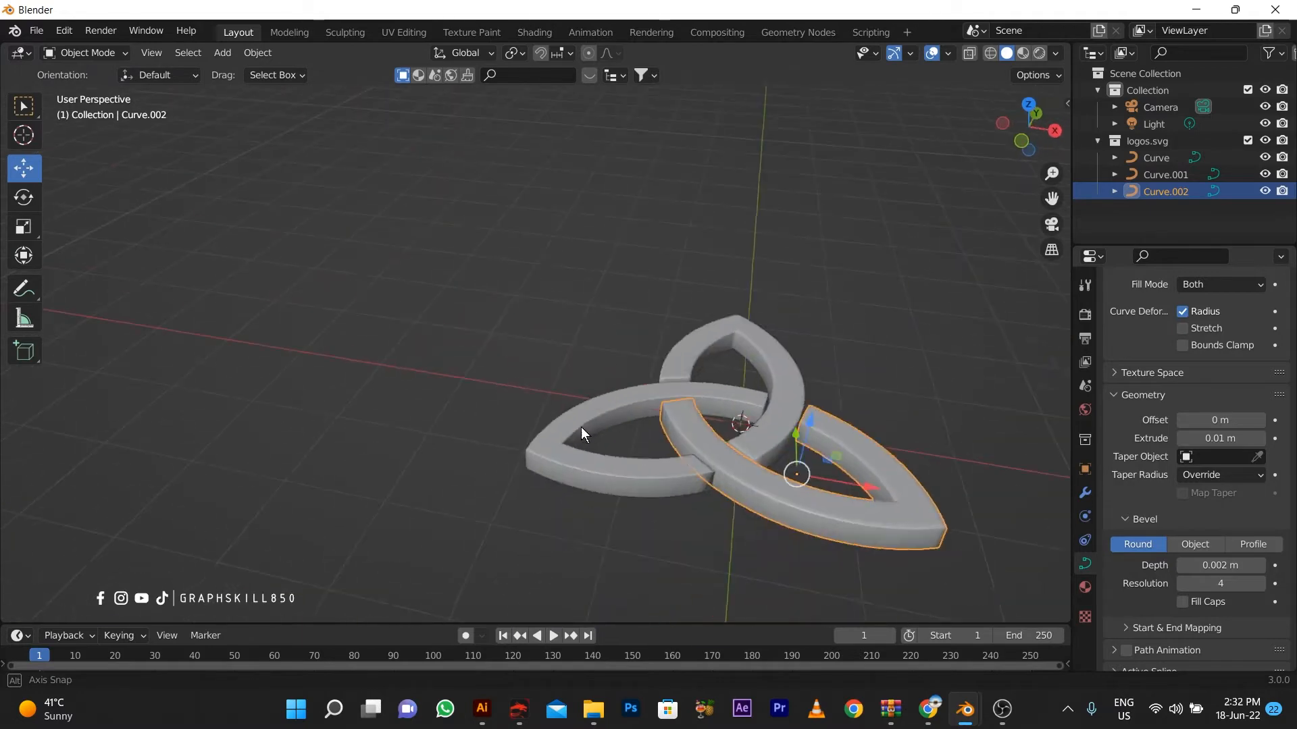
scroll(628, 503, up, 2)
shift+middle_drag(696, 544, 523, 558)
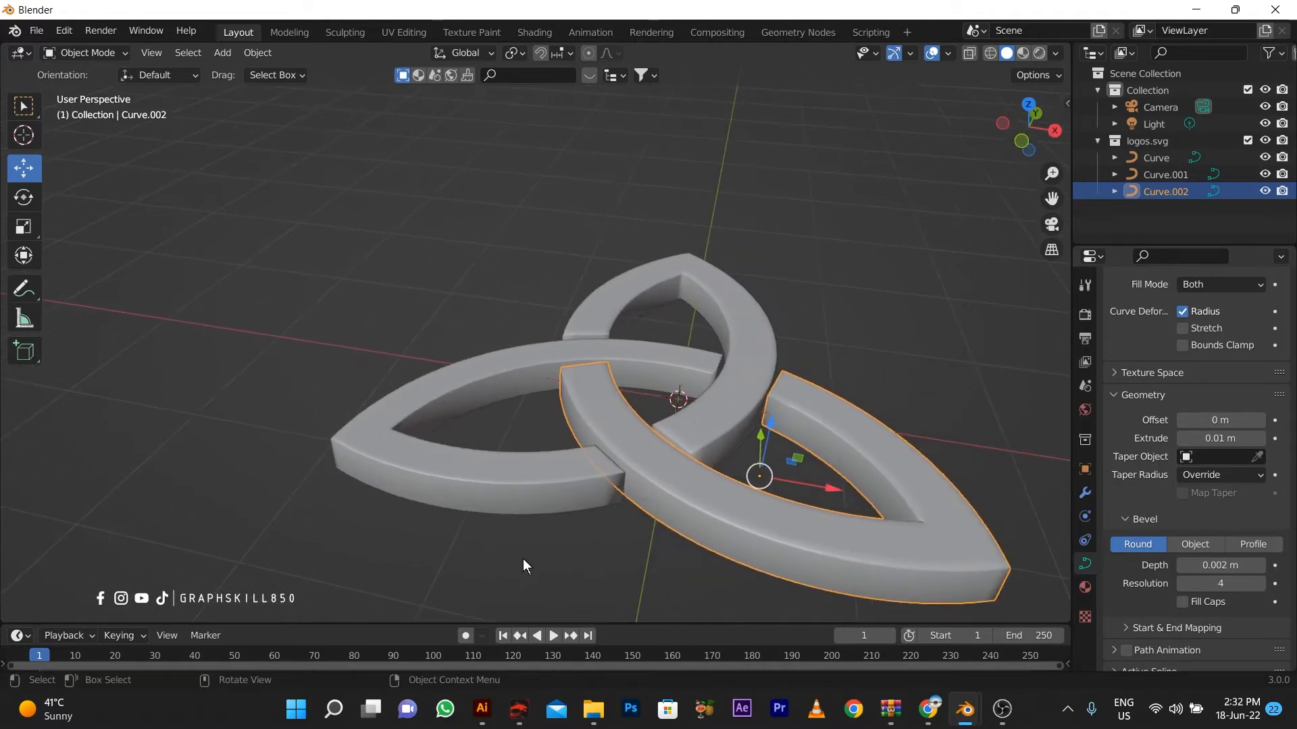
click(523, 558)
click(476, 488)
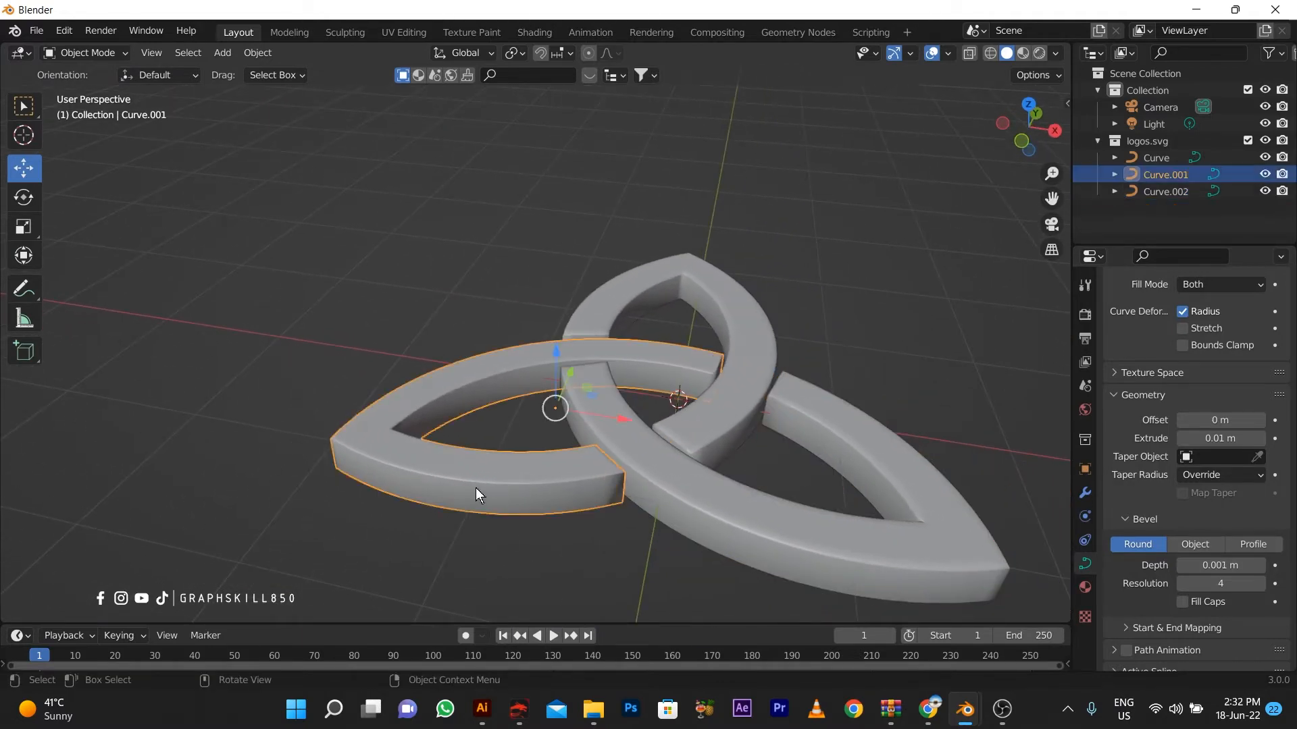
click(1232, 566)
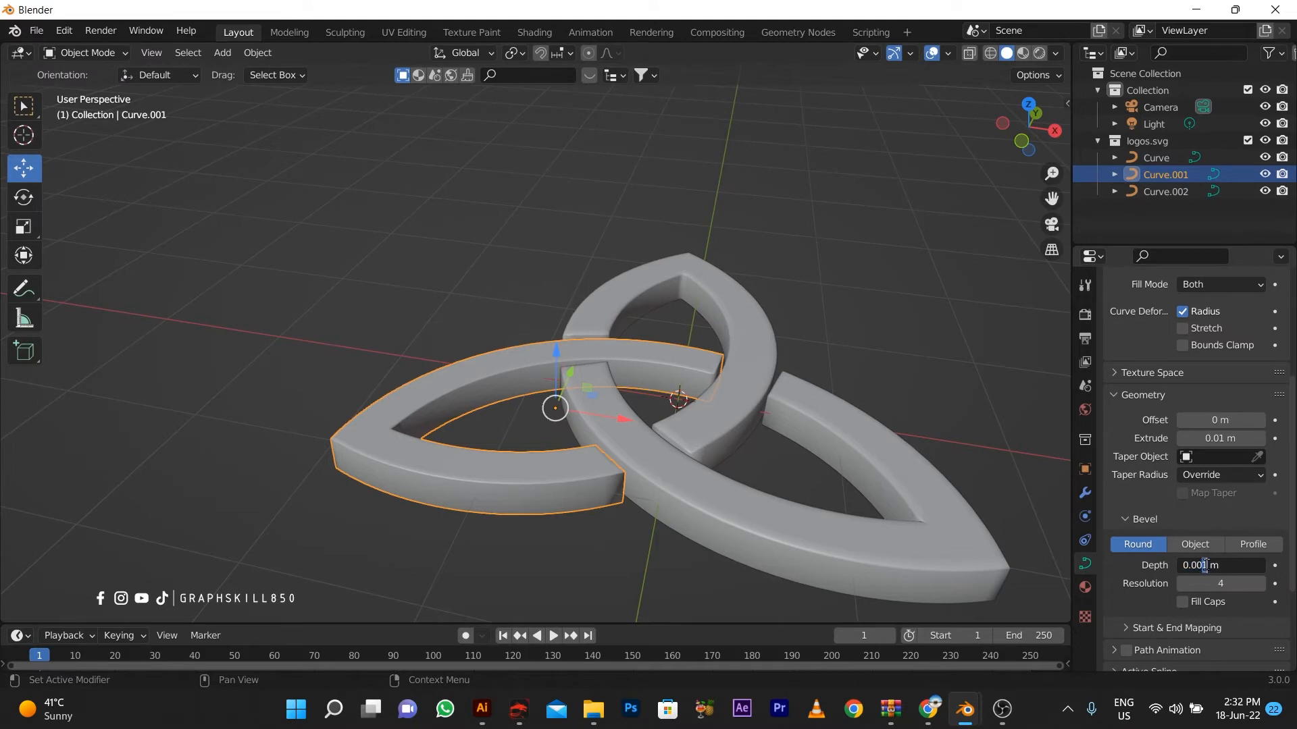
key(Return)
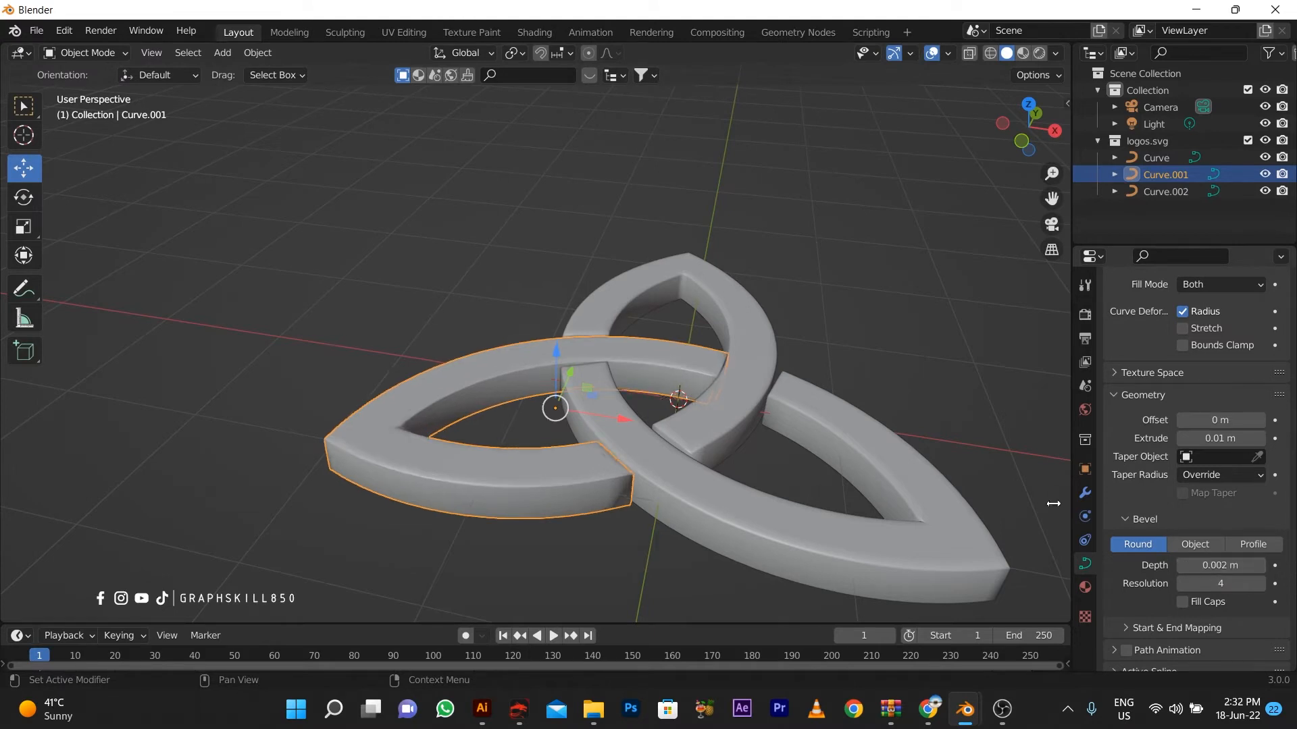
click(743, 332)
click(803, 514)
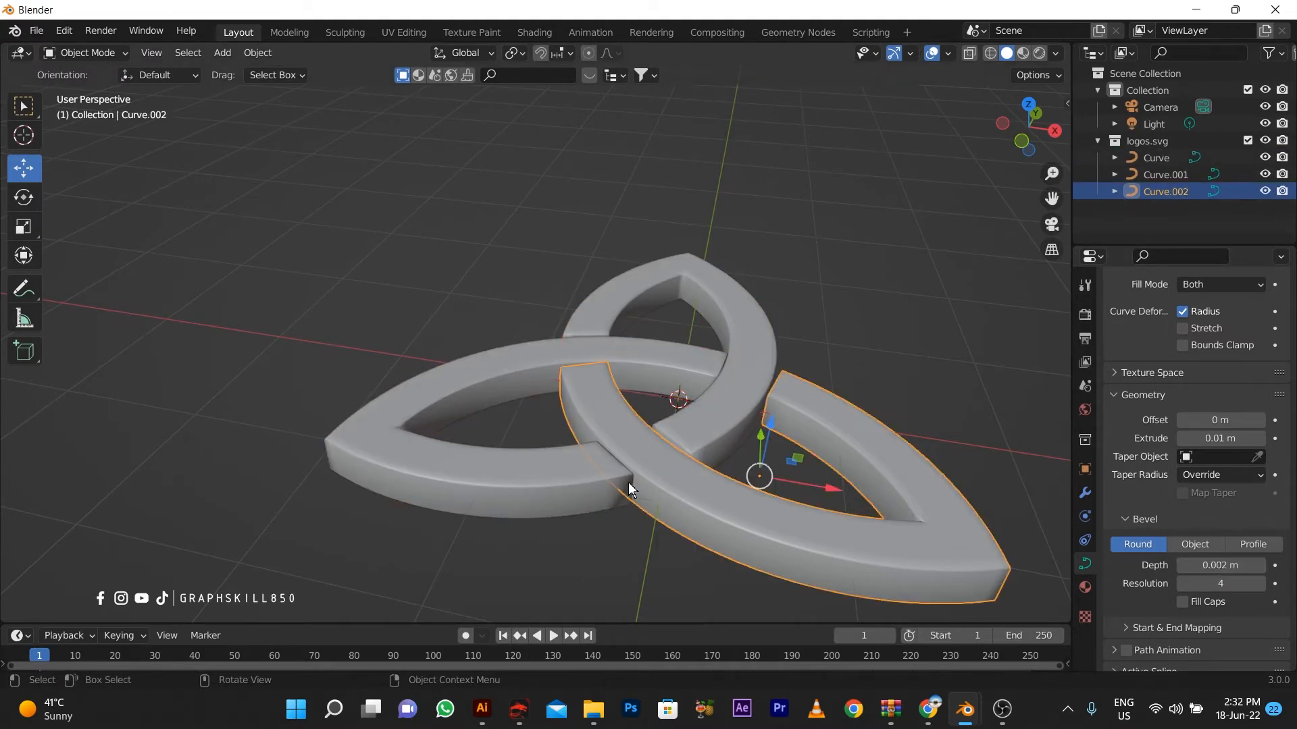
middle_drag(625, 487, 654, 494)
click(538, 484)
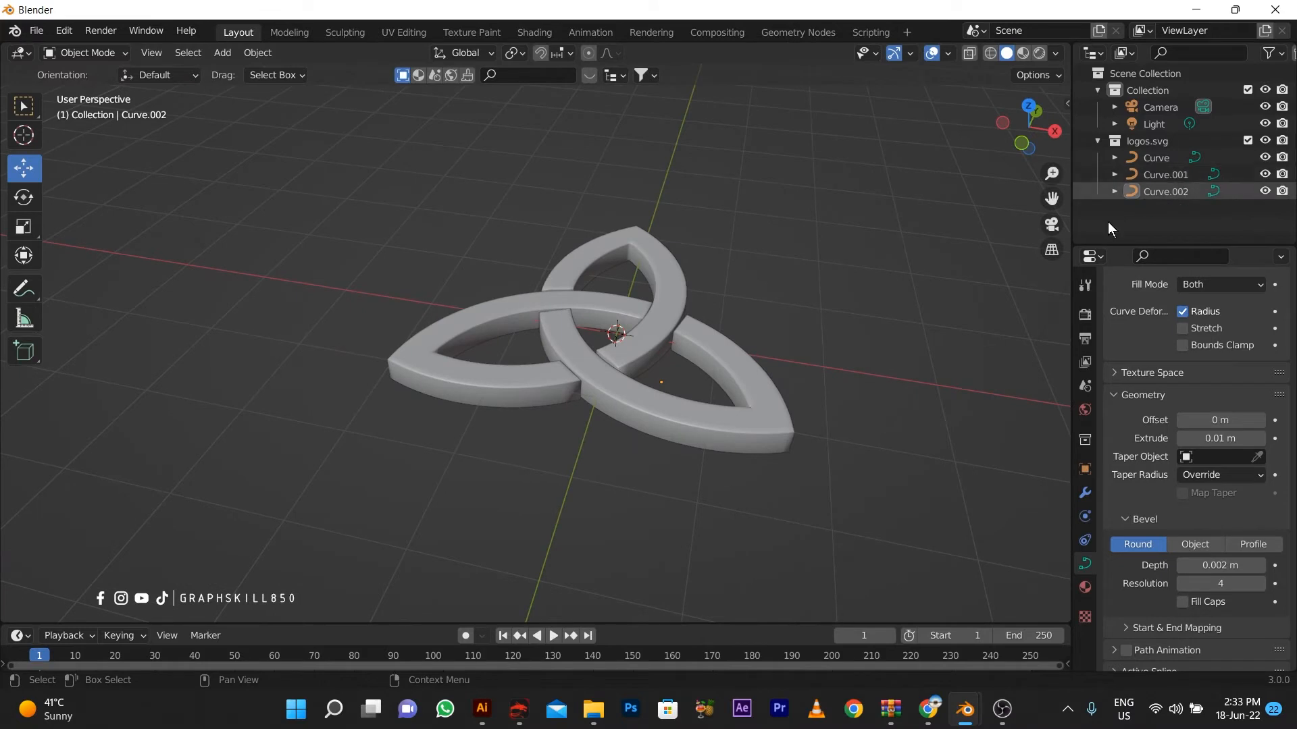
Add an empty material slot to Curve.002 and switch the viewport to material preview shading
click(1086, 589)
click(1281, 312)
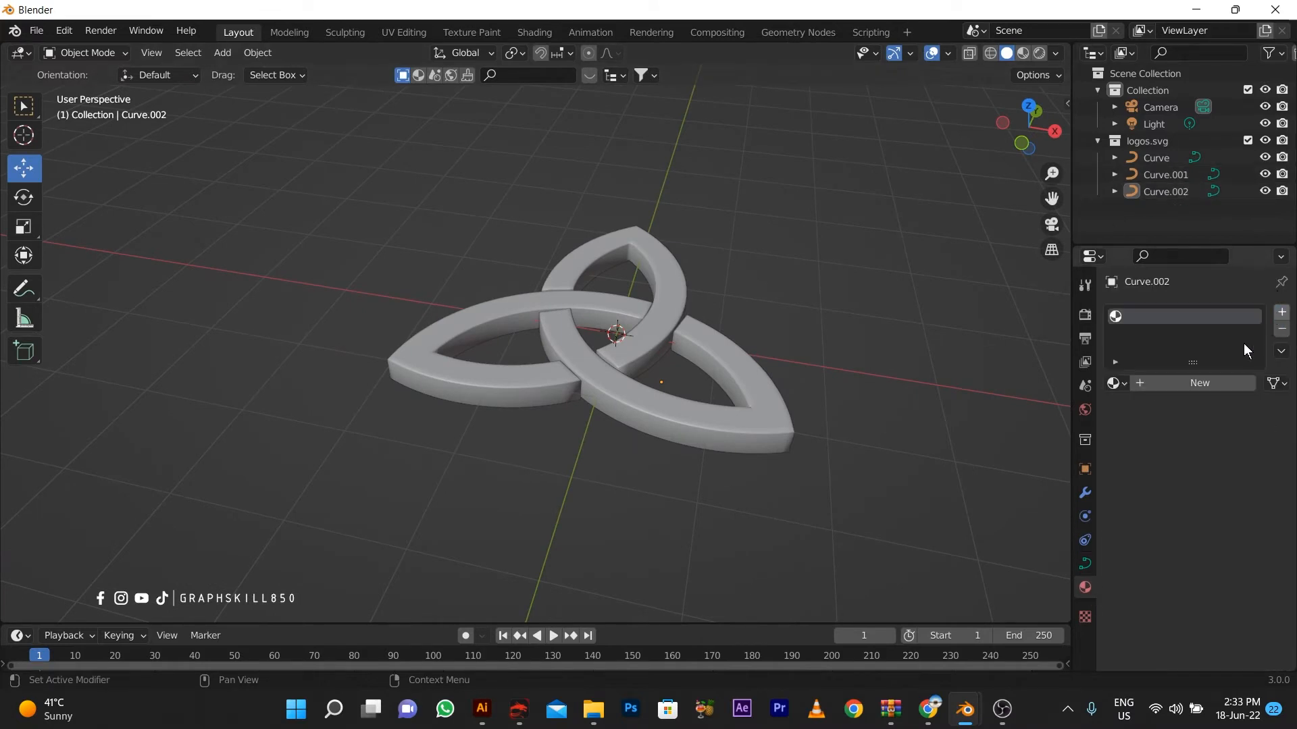
click(1022, 56)
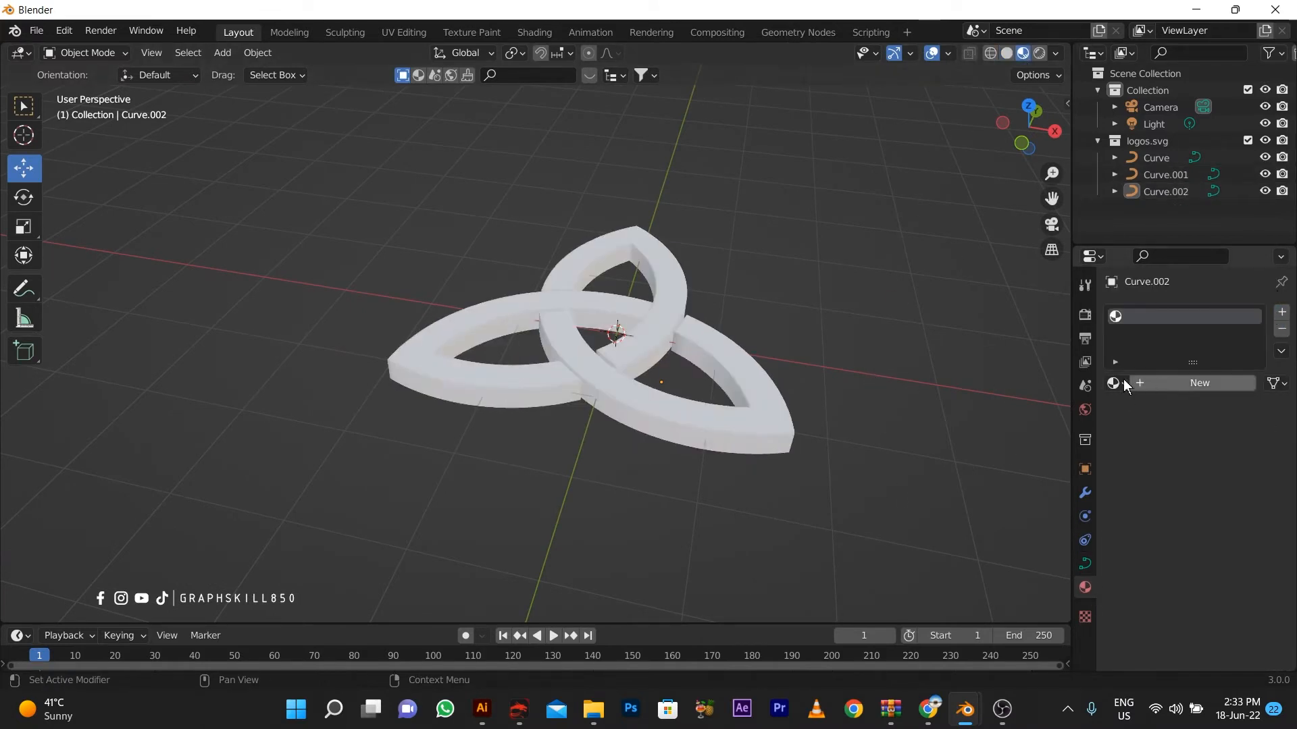
Give the upper loop, Curve, a new material with a saturated blue base color
click(676, 287)
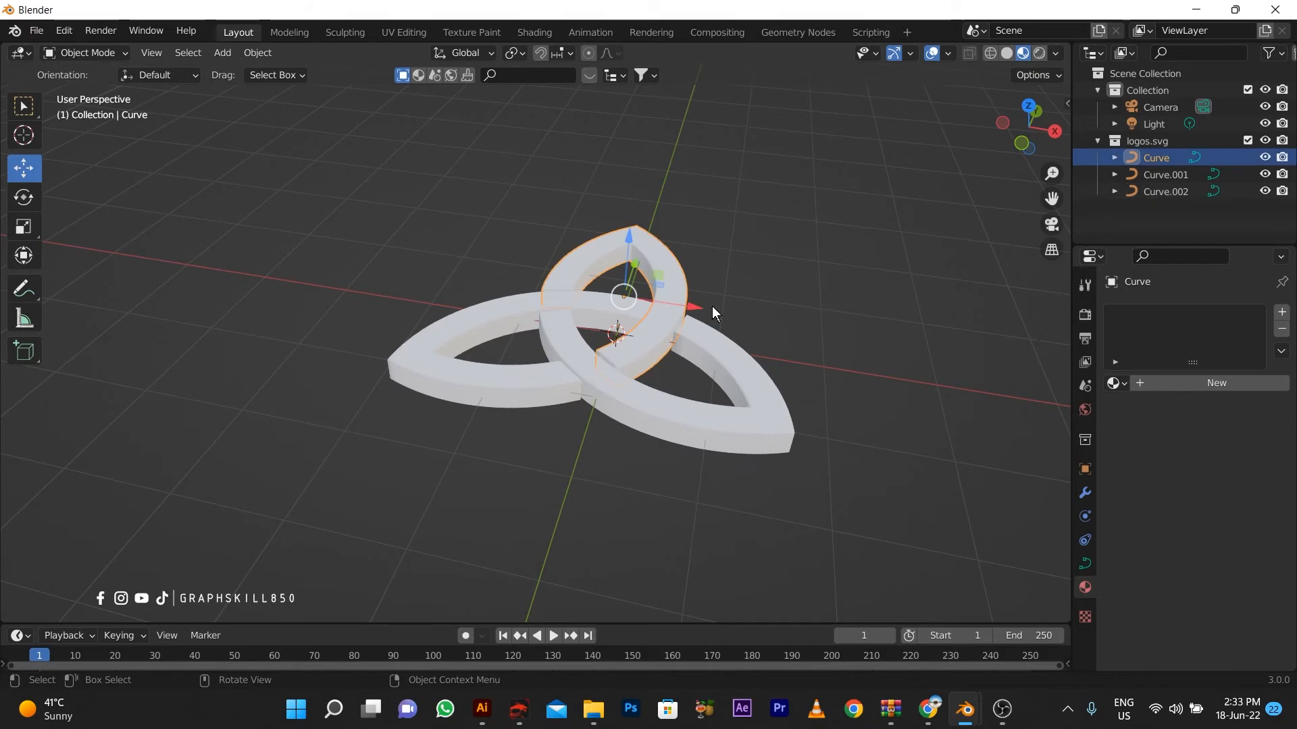
click(1281, 313)
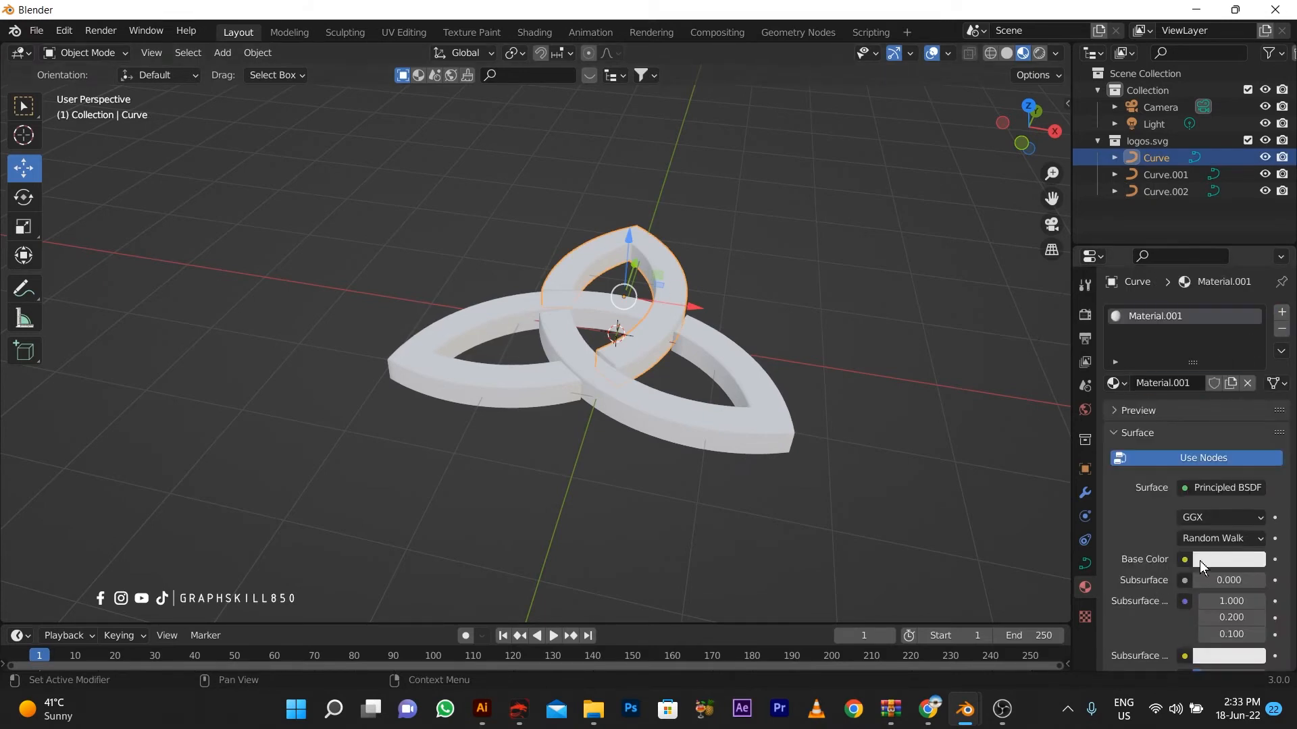
click(1213, 560)
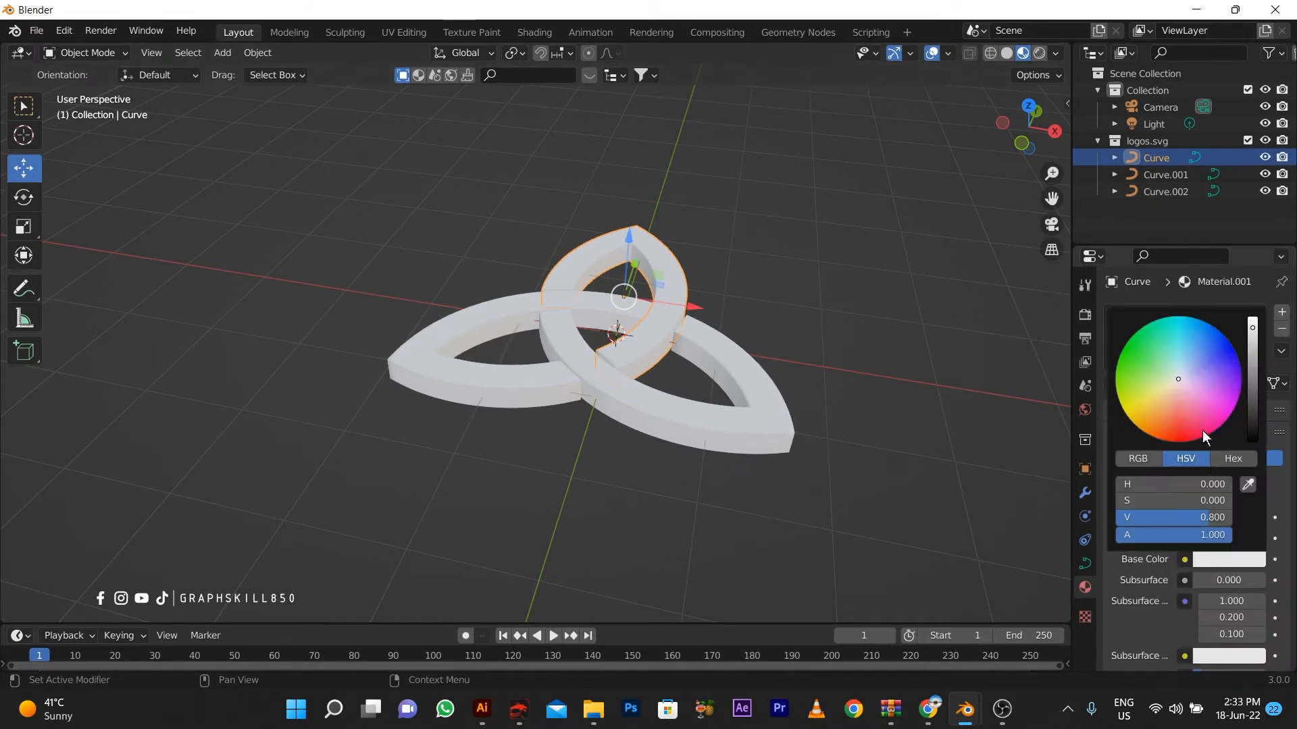
click(1224, 335)
Create a new material on Curve.002 with a fully saturated orange base color
click(712, 425)
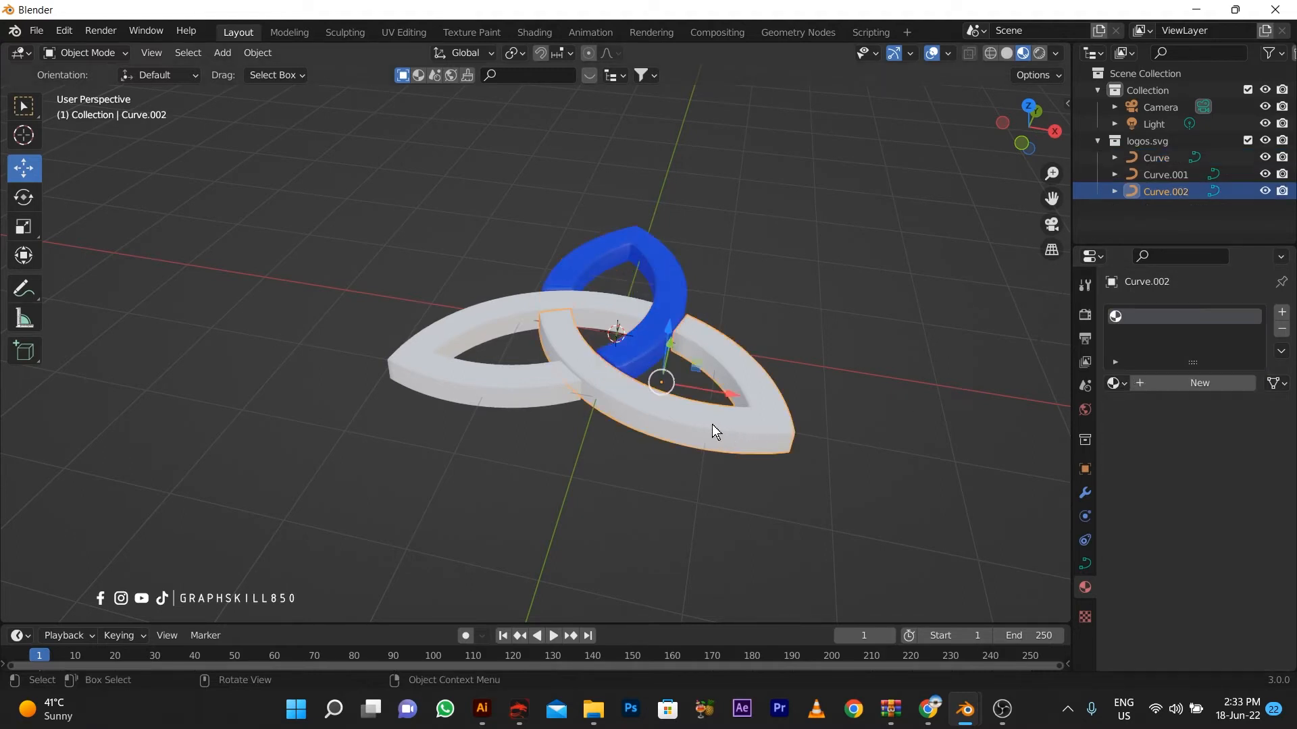
click(1202, 385)
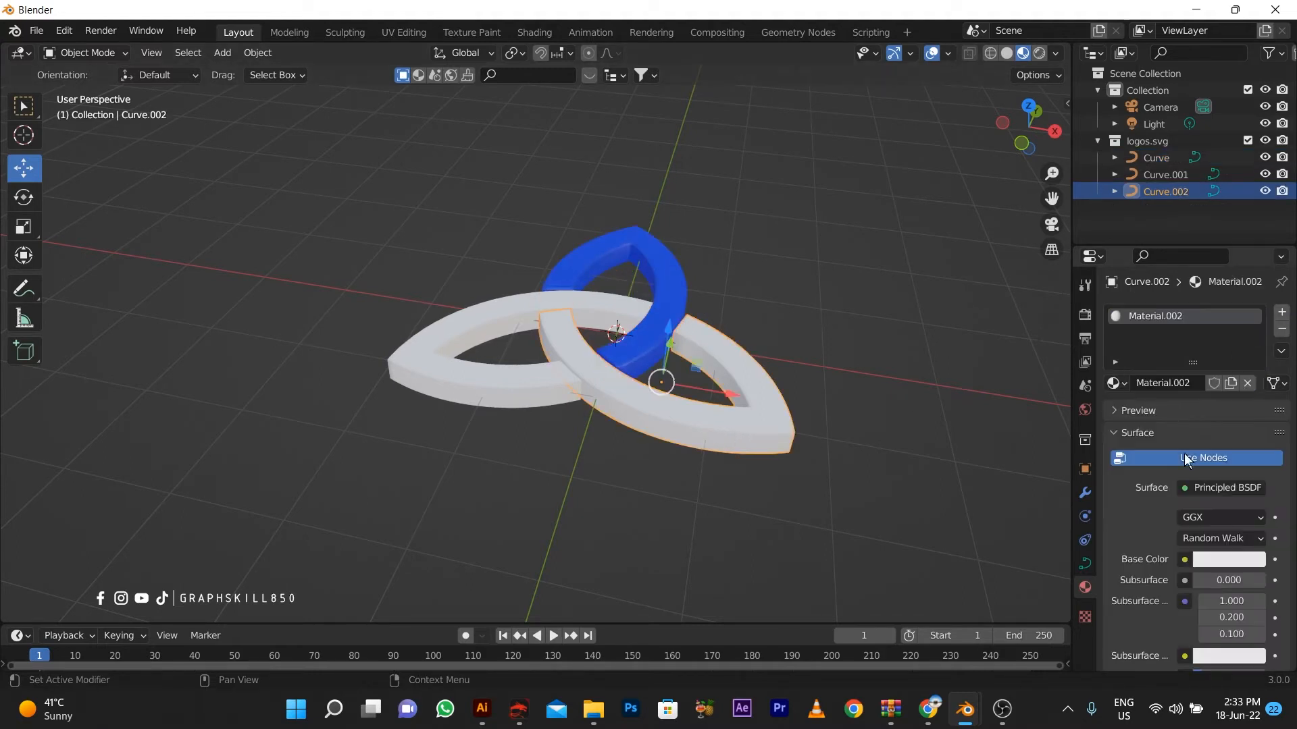
click(1208, 562)
drag(1179, 389, 1156, 438)
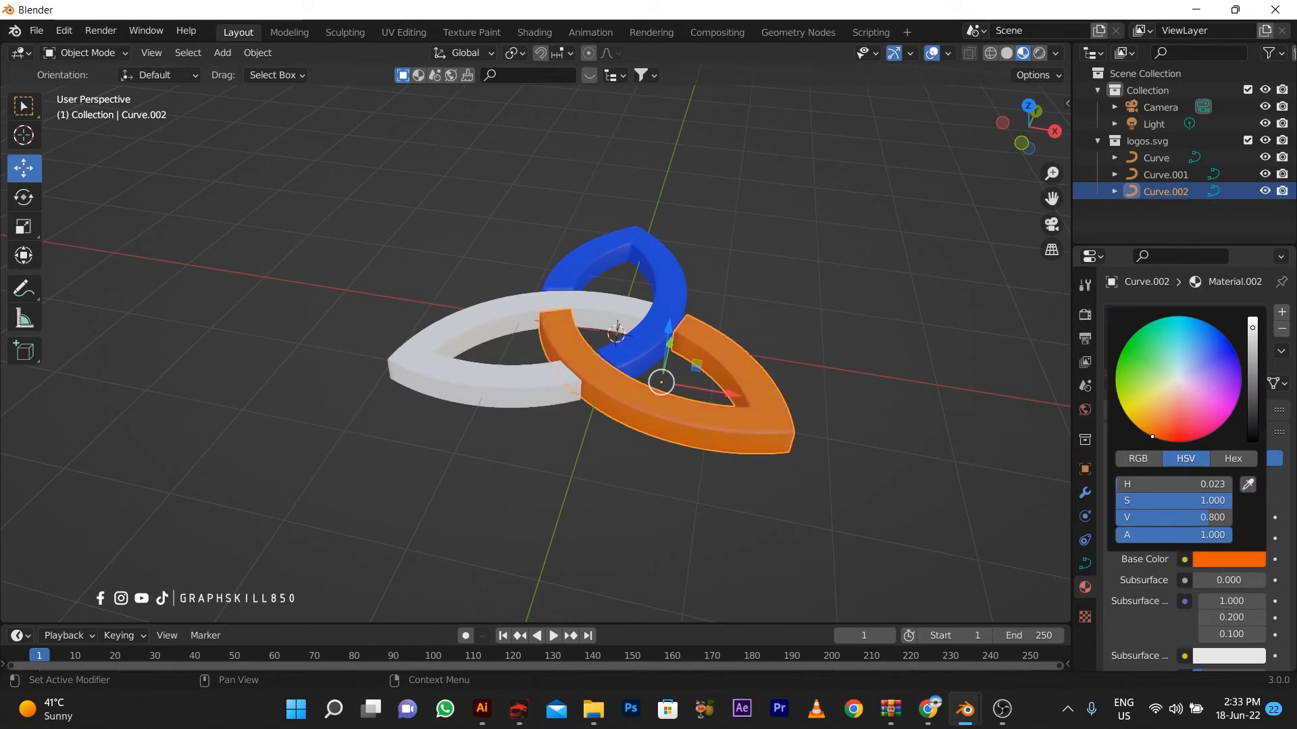
Create a single new material on Curve.001 with a dark green base color of hue 0.335, saturation 1.000 and value 0.369
click(451, 368)
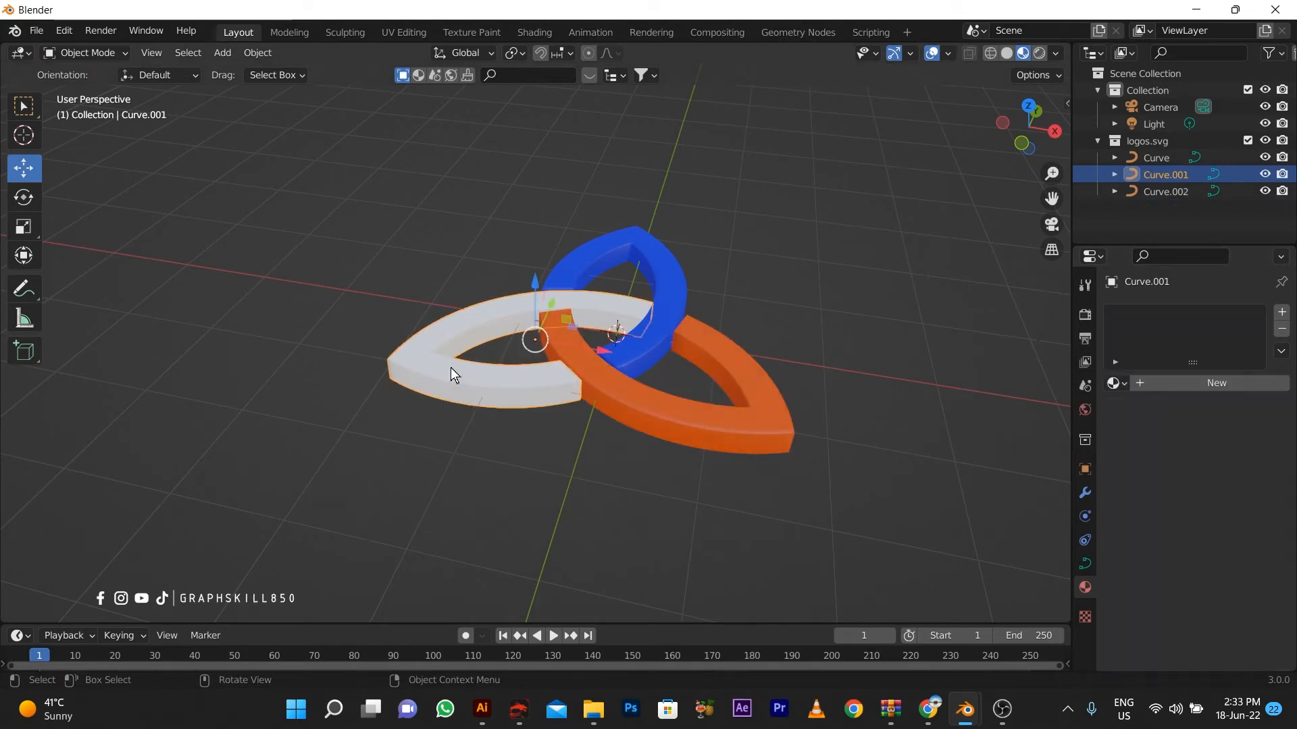
click(1183, 382)
click(1281, 312)
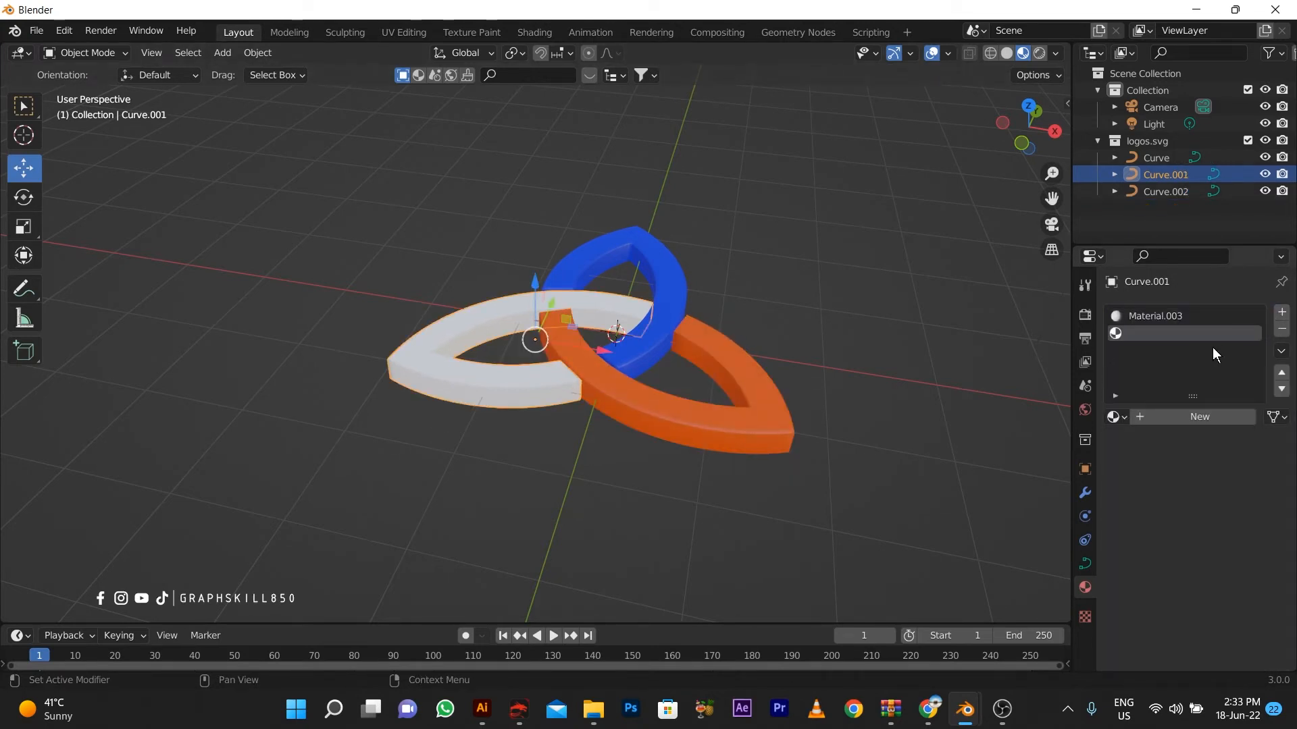
click(1282, 329)
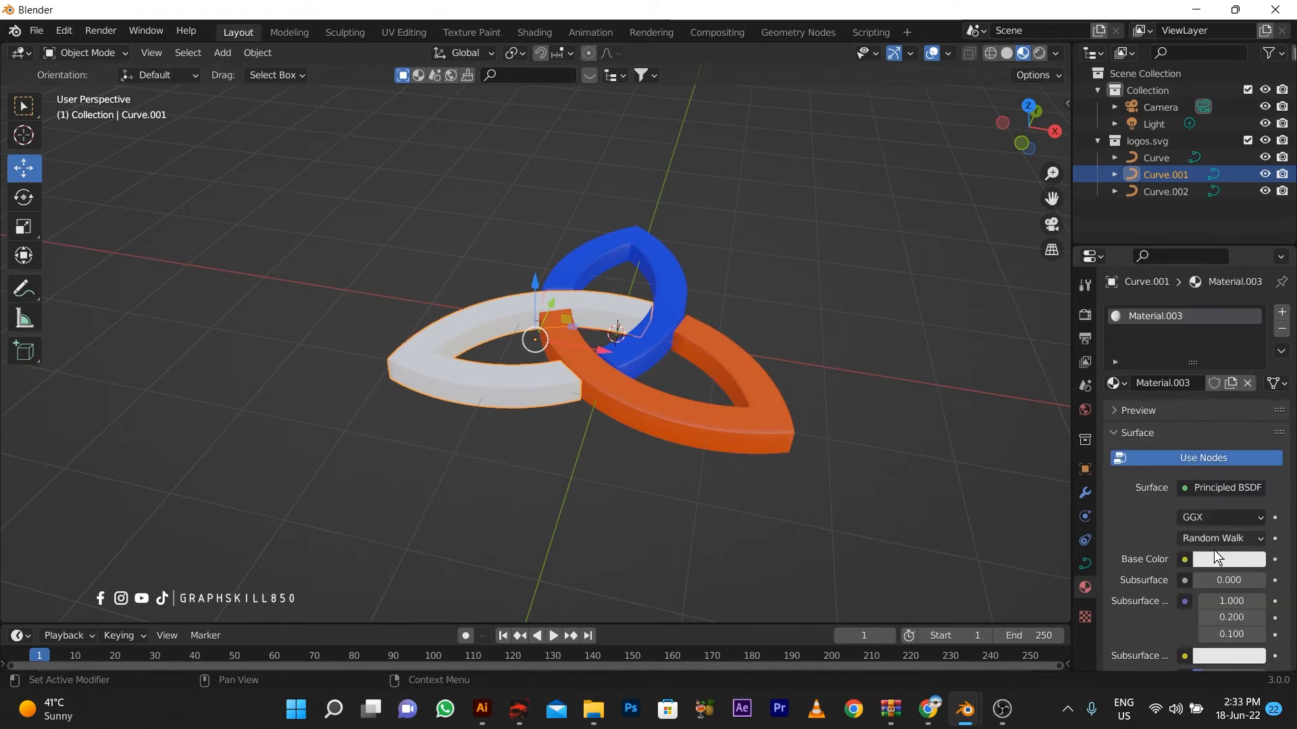
click(1206, 579)
click(1207, 561)
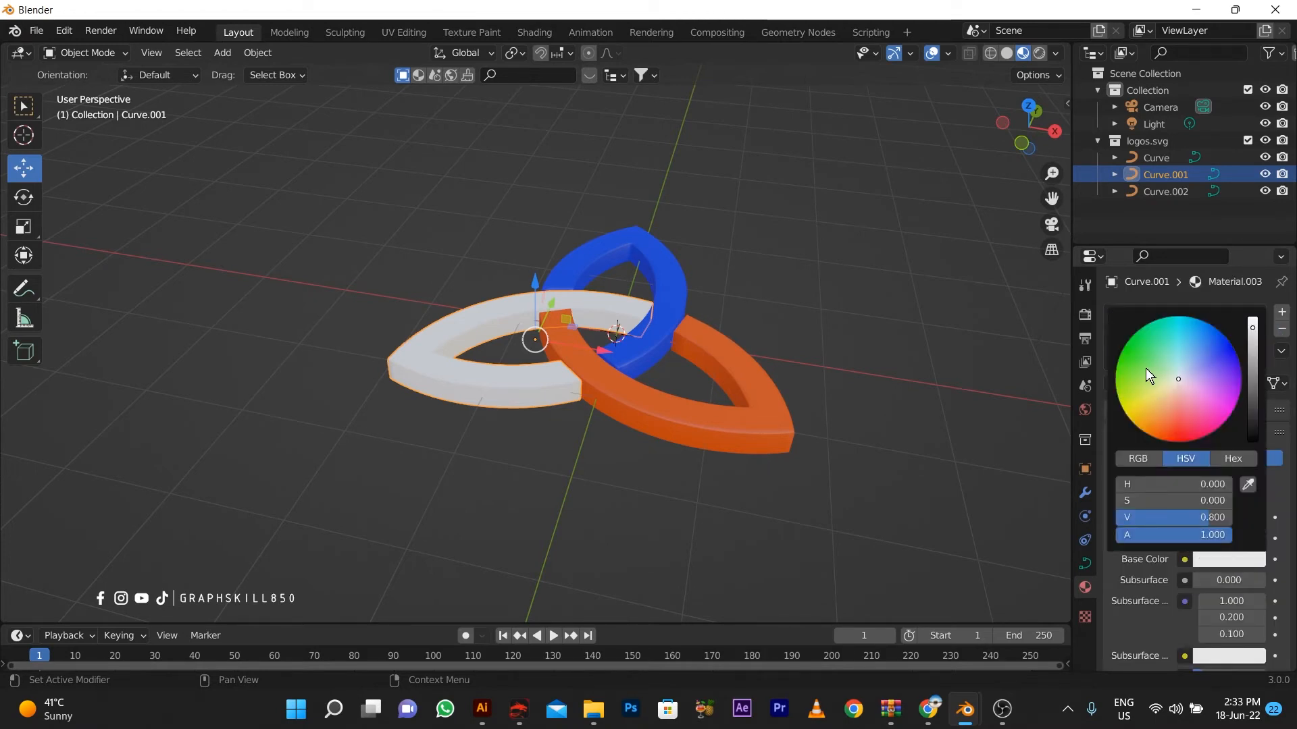
drag(1146, 367, 1124, 347)
middle_drag(637, 524, 736, 547)
click(1222, 564)
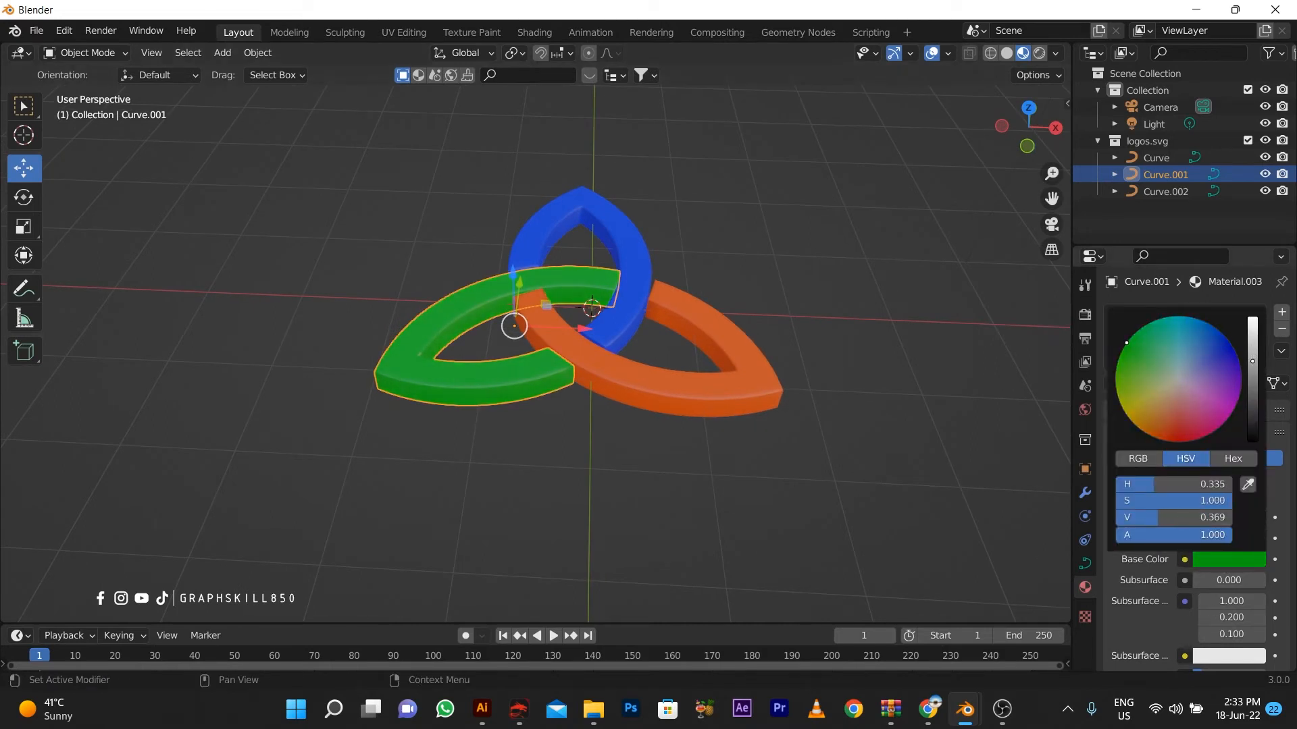
Lower the green material's roughness to 0.000 and raise its metallic value slightly
scroll(1206, 638, down, 3)
scroll(1207, 637, down, 4)
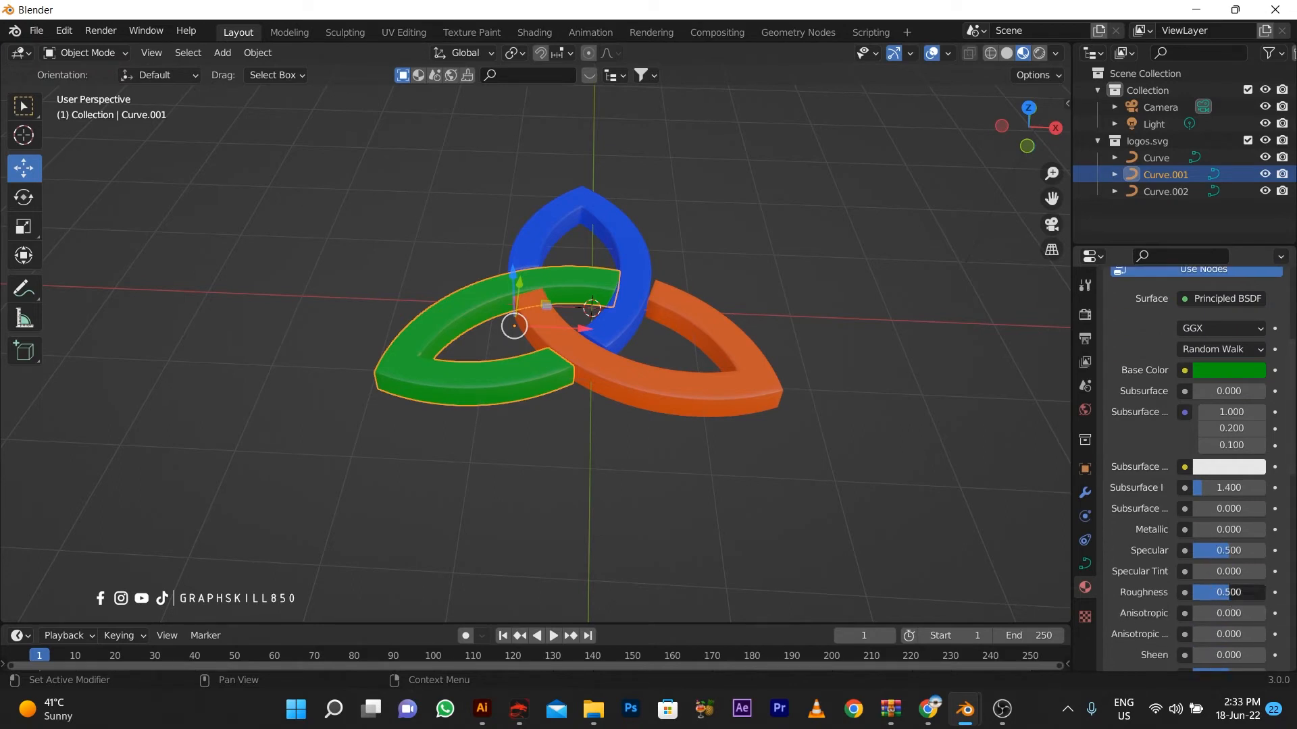
drag(1229, 593, 1191, 592)
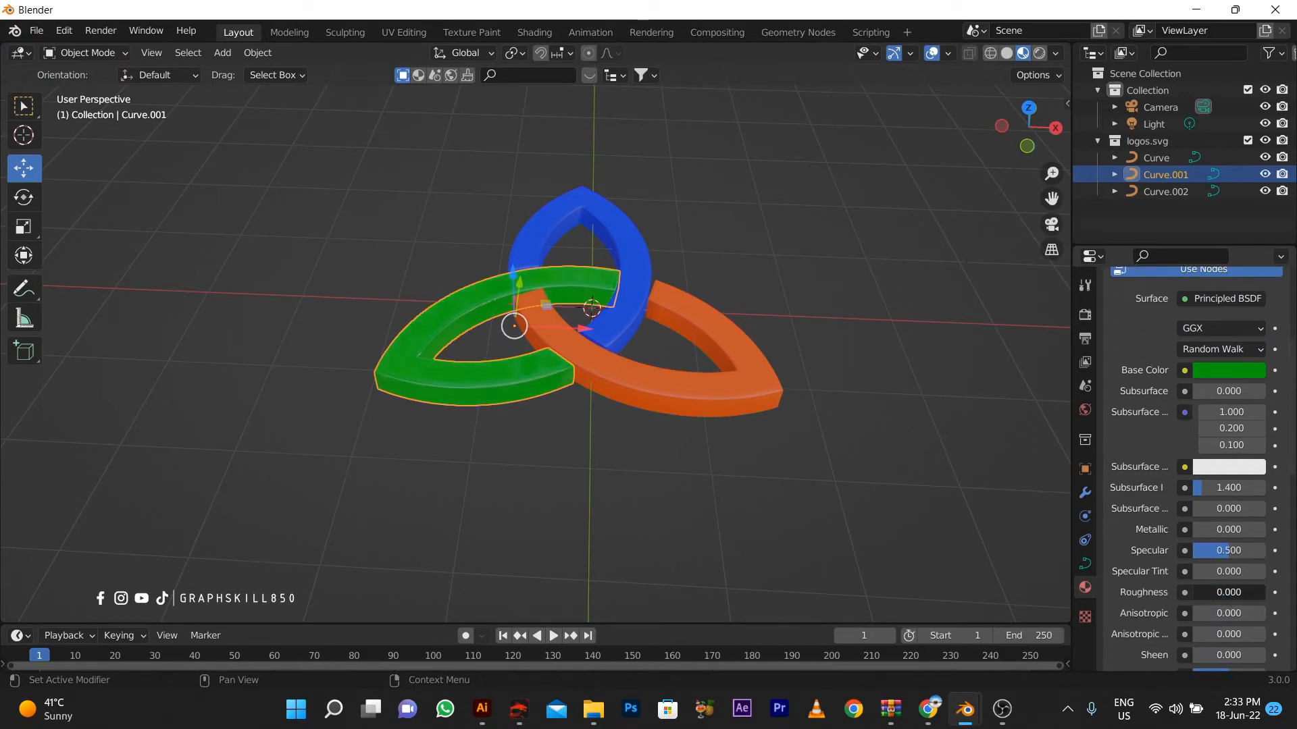
mouse_move(1198, 532)
mouse_down()
mouse_move(1233, 532)
mouse_move(1202, 531)
mouse_up()
Set the orange material on Curve.002 to a metallic value of 0.156 and minimum roughness
click(628, 377)
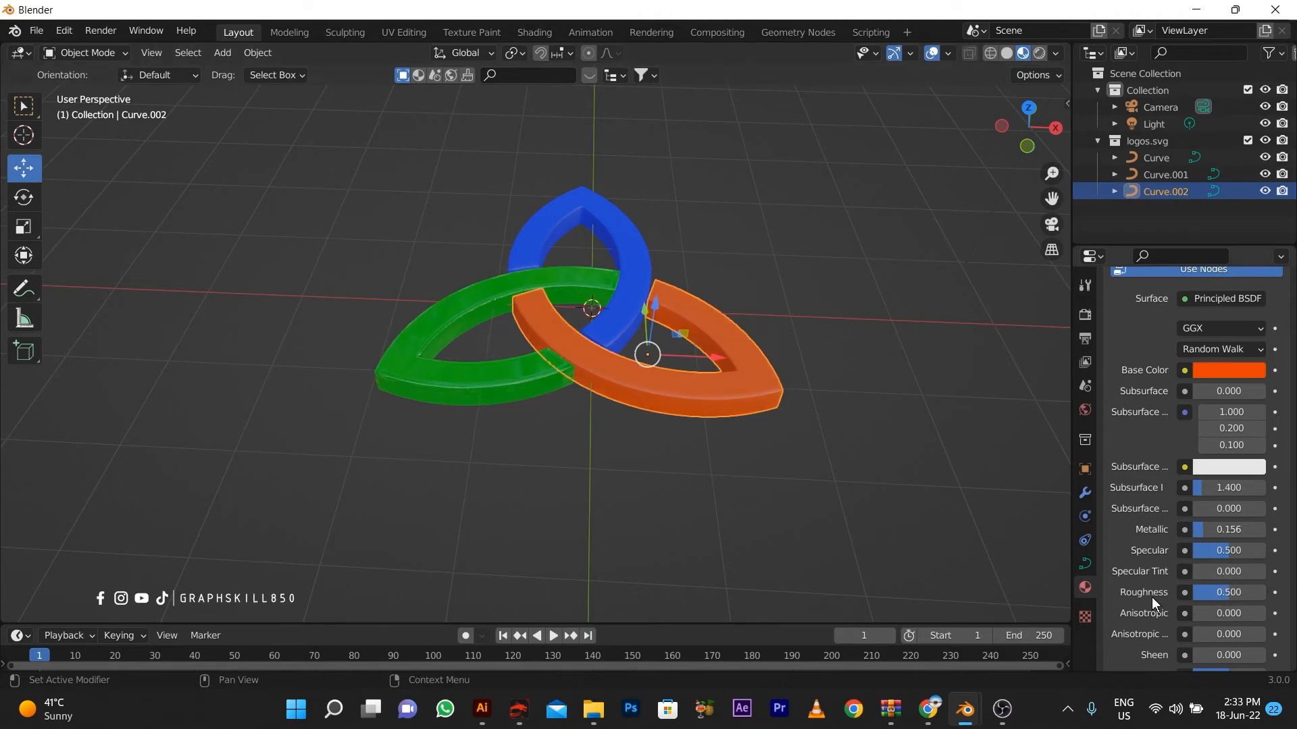
drag(1192, 597, 1148, 597)
Set the blue material on Curve to roughness 0.000 and metallic 0.193, and deselect the loop
click(616, 233)
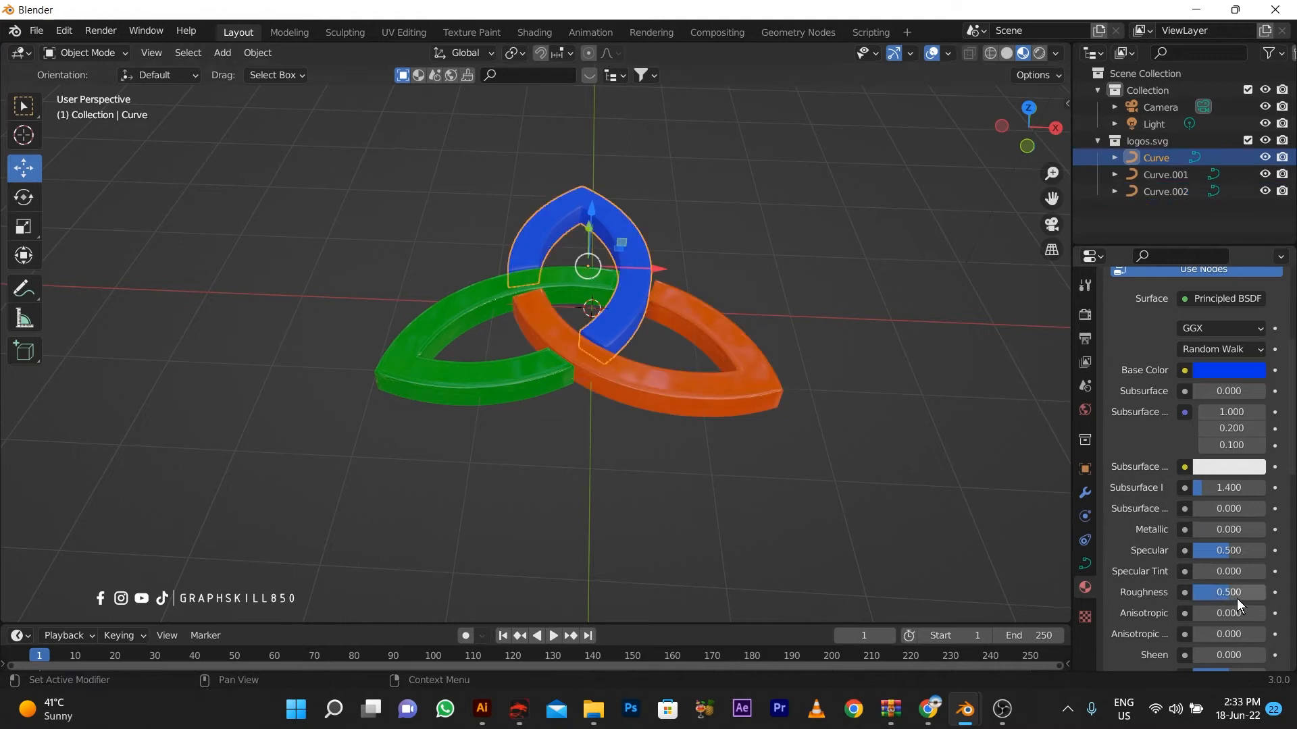
drag(1237, 598, 1202, 598)
drag(1202, 532, 1207, 532)
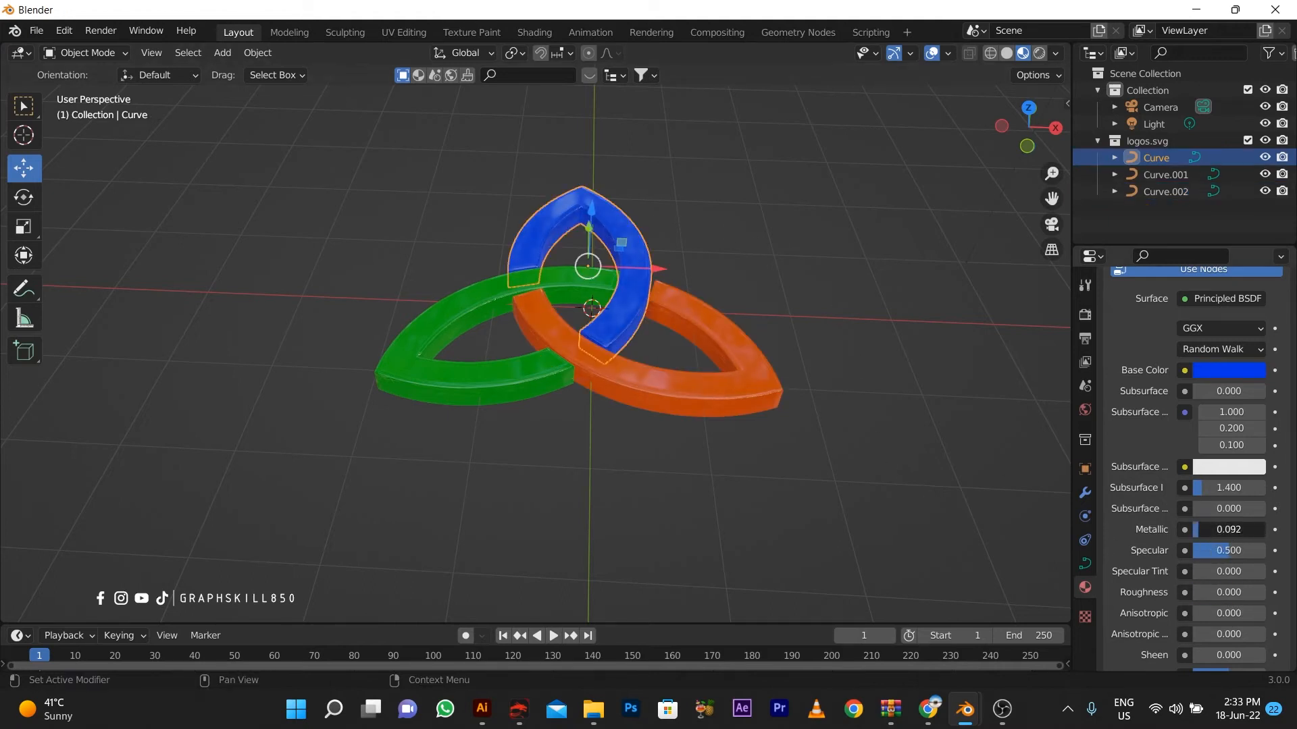
click(749, 504)
Preview the colored logo in rendered shading and return the viewport to material preview
middle_drag(667, 485, 567, 465)
mouse_move(609, 411)
middle_down()
mouse_move(537, 419)
mouse_move(708, 395)
mouse_move(609, 400)
mouse_move(633, 383)
middle_up()
click(1046, 54)
click(1023, 54)
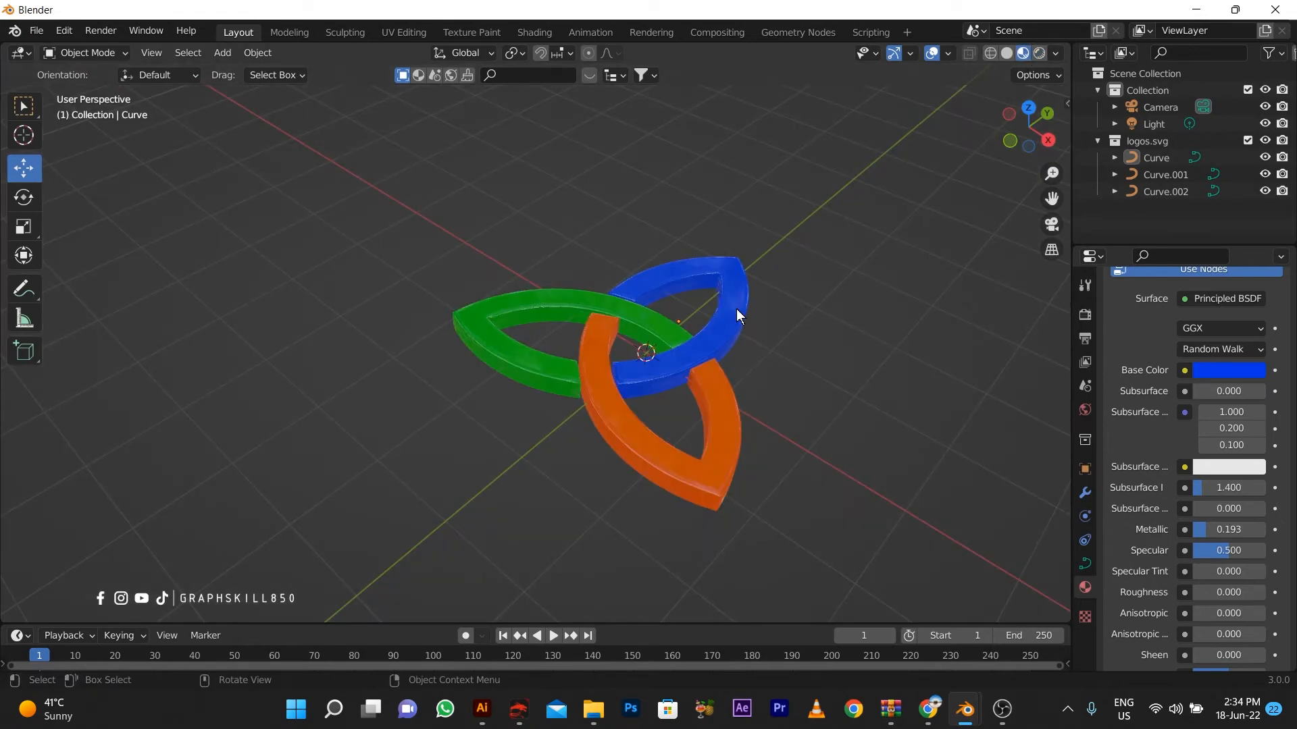
Add a mesh plane at the logo's center and scale it up into a large floor extending far beyond the logo
middle_drag(468, 455, 535, 439)
key(shift+a)
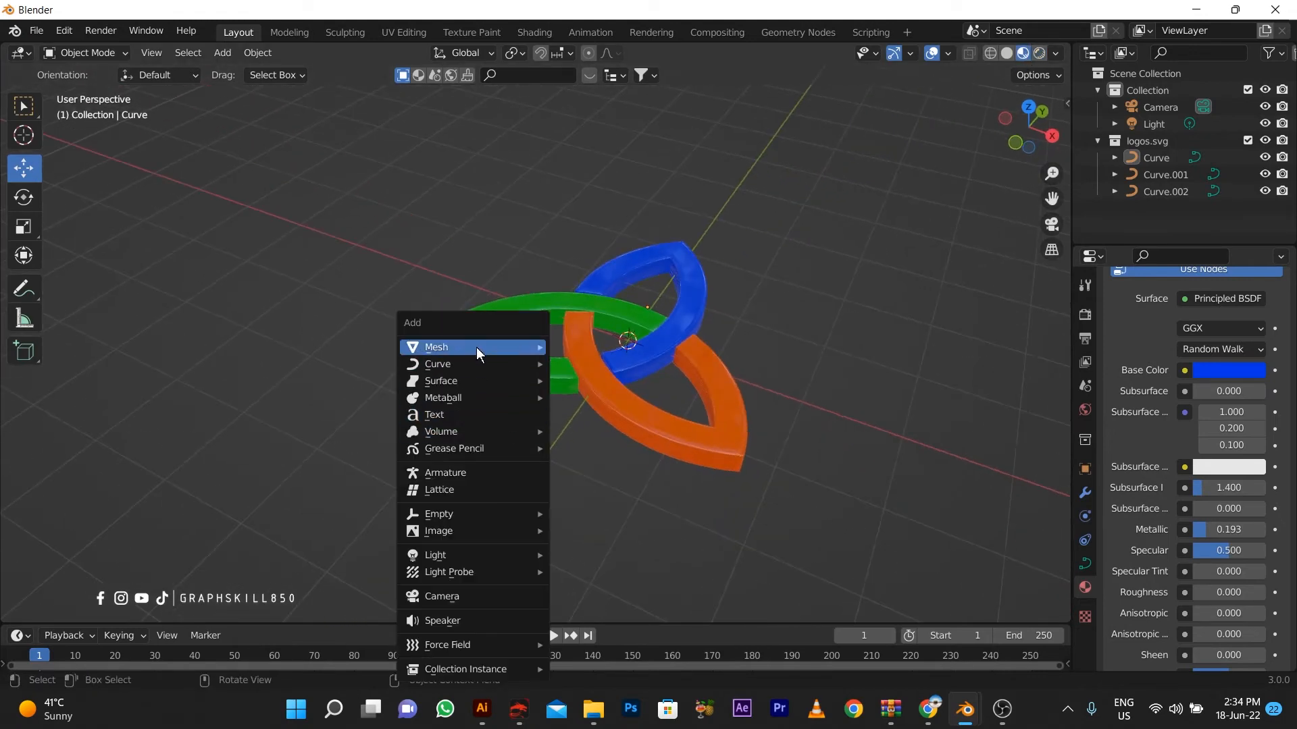
mouse_move(476, 348)
click(597, 348)
key(s)
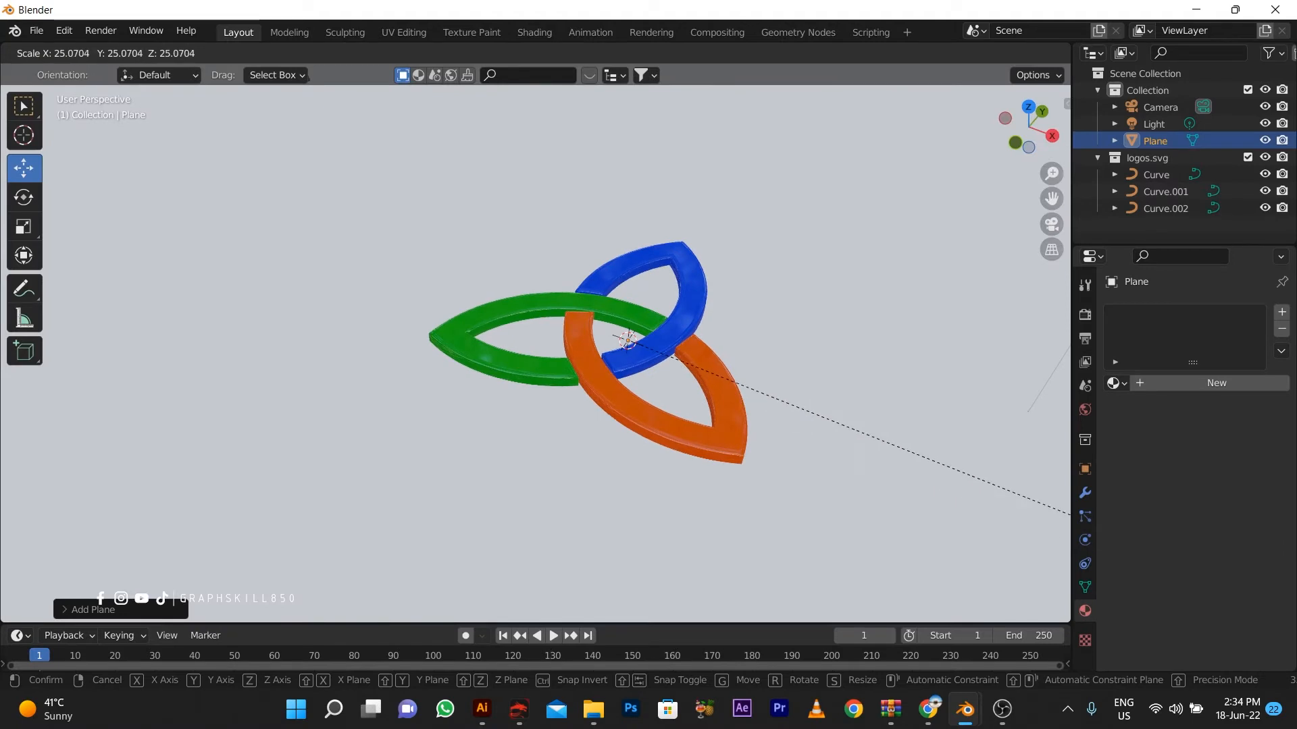
key(Return)
Lower the floor plane slightly along the Z axis beneath the logo
mouse_move(483, 347)
middle_down()
mouse_move(430, 378)
mouse_move(477, 383)
mouse_move(482, 358)
middle_up()
scroll(482, 358, up, 4)
drag(643, 295, 643, 297)
Enable Ambient Occlusion in the Eevee render settings and show the logo in rendered viewport shading
click(1085, 314)
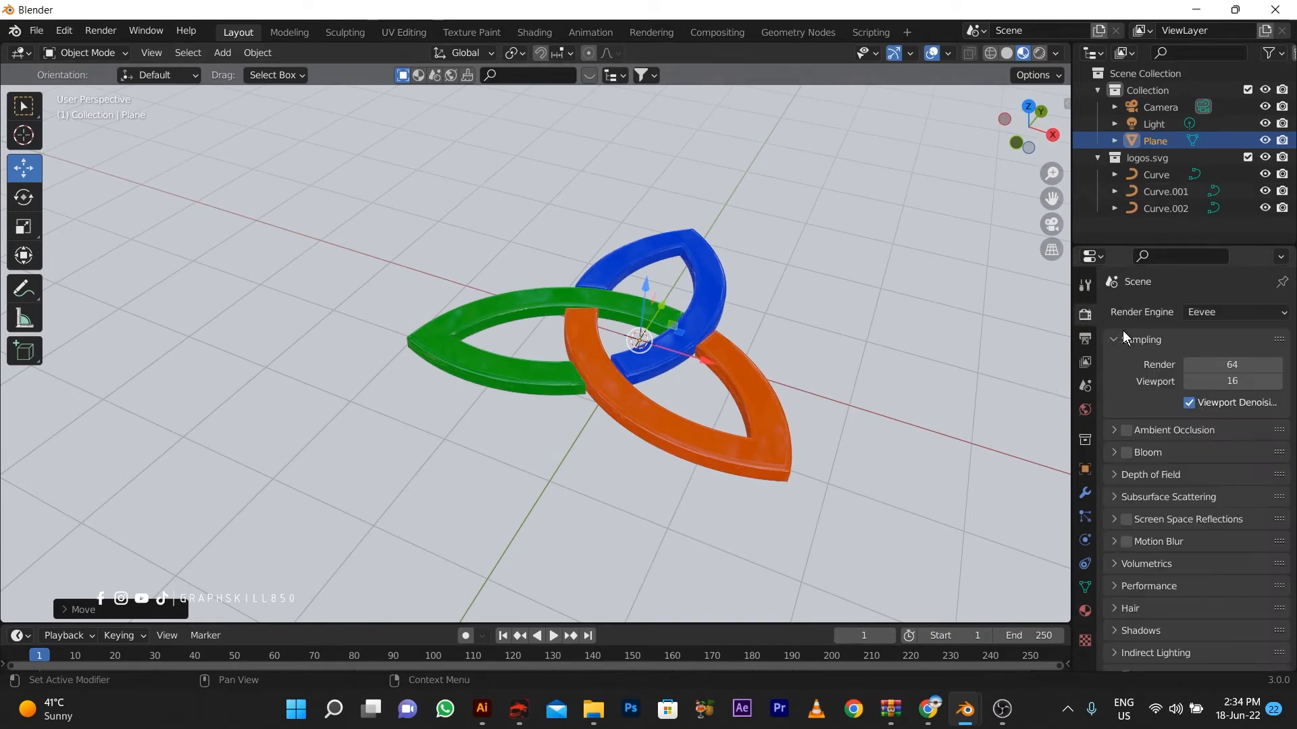
click(1247, 315)
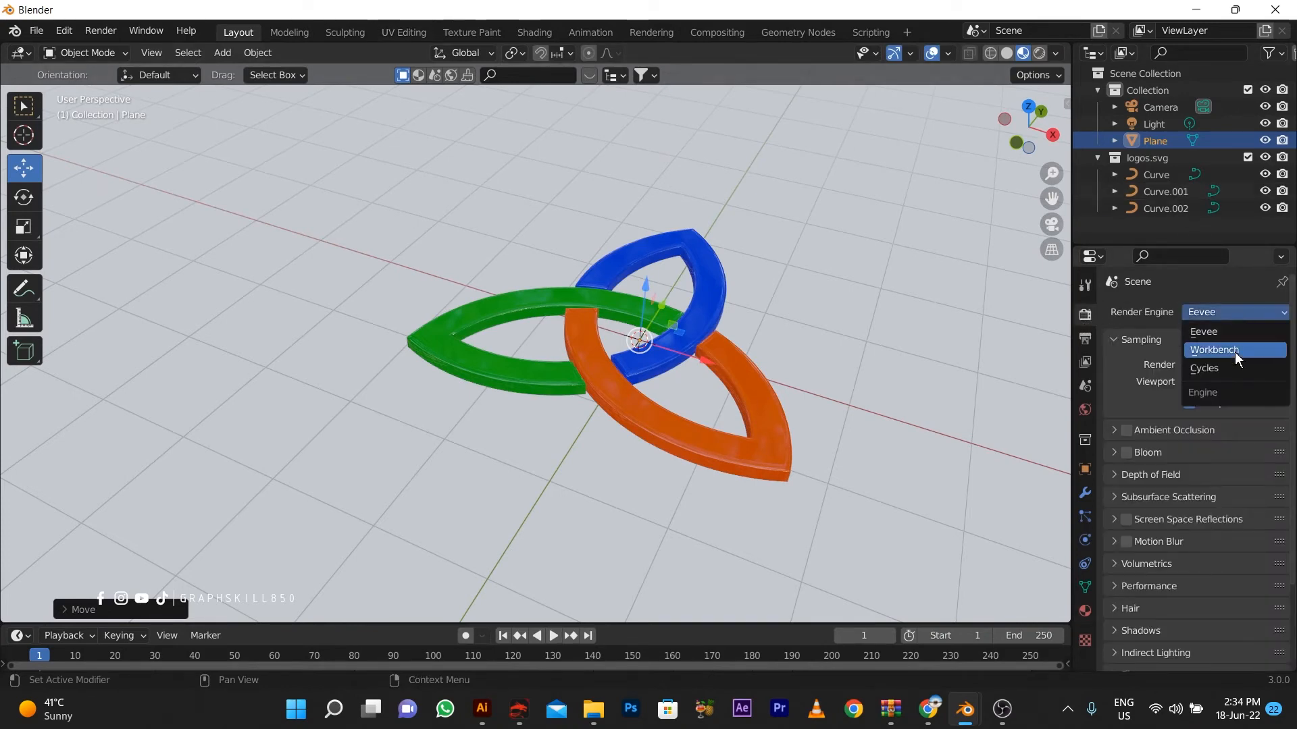
click(1125, 430)
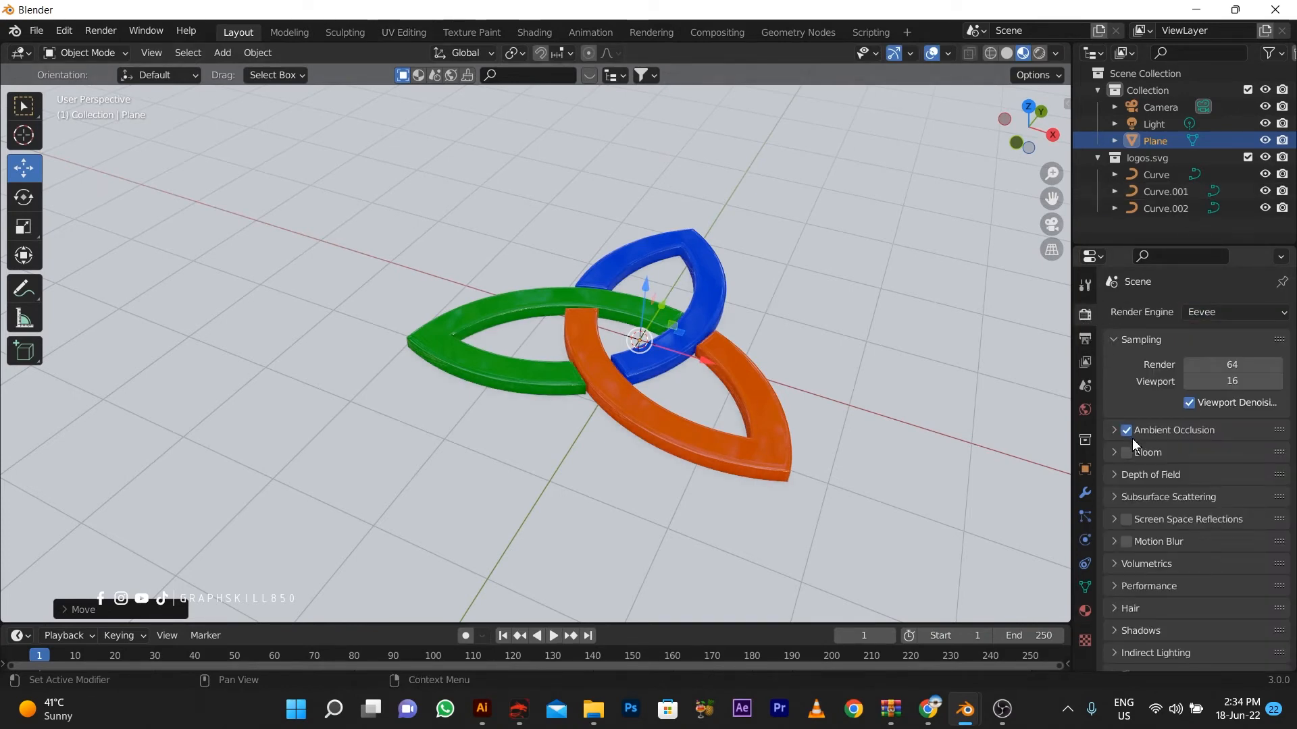
click(1042, 54)
mouse_move(841, 286)
middle_down()
mouse_move(873, 286)
mouse_move(860, 295)
middle_up()
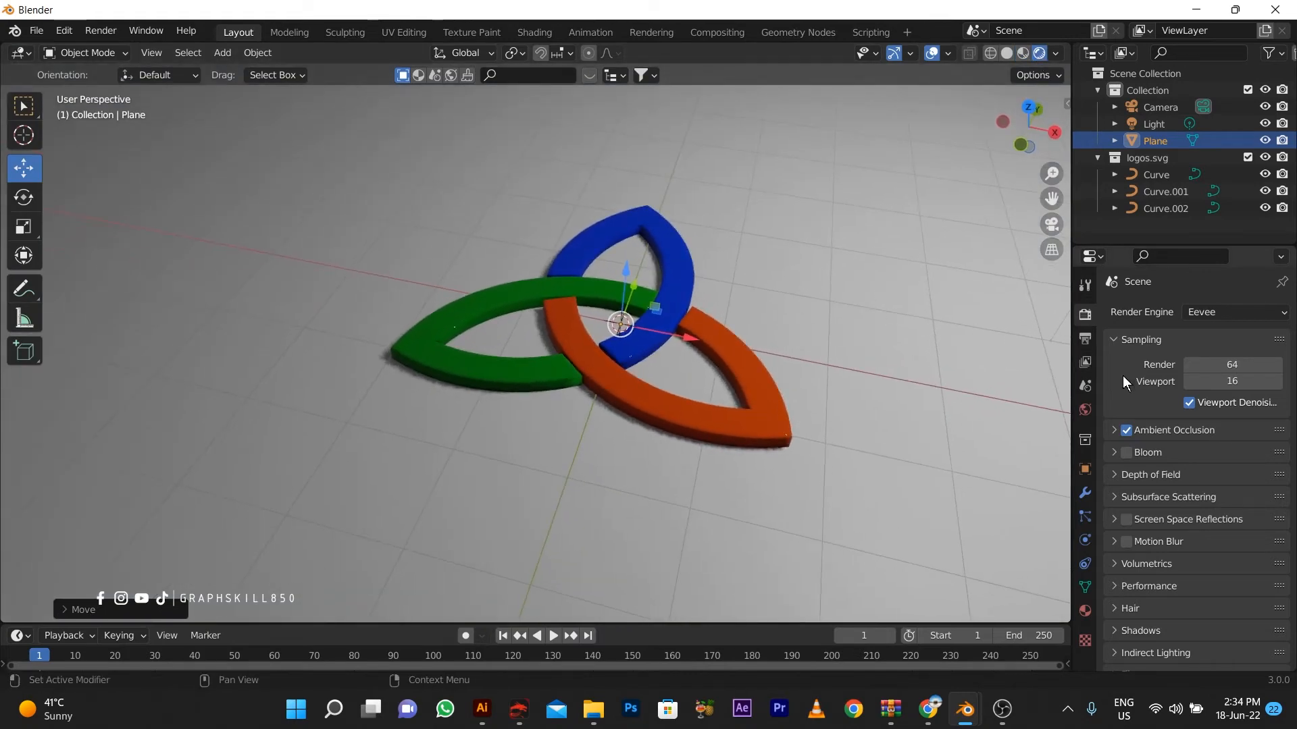
Set the render engine to Cycles and its device to GPU Compute
click(1234, 312)
click(1219, 367)
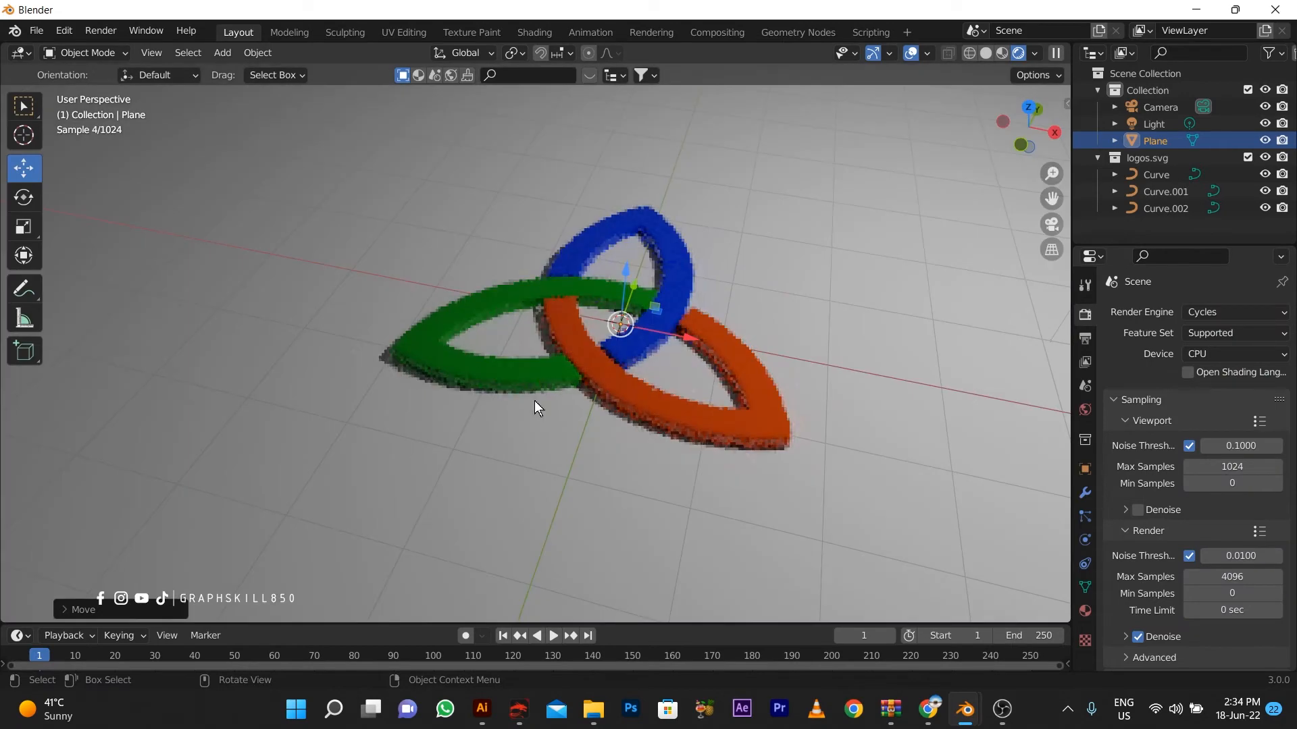
click(1210, 353)
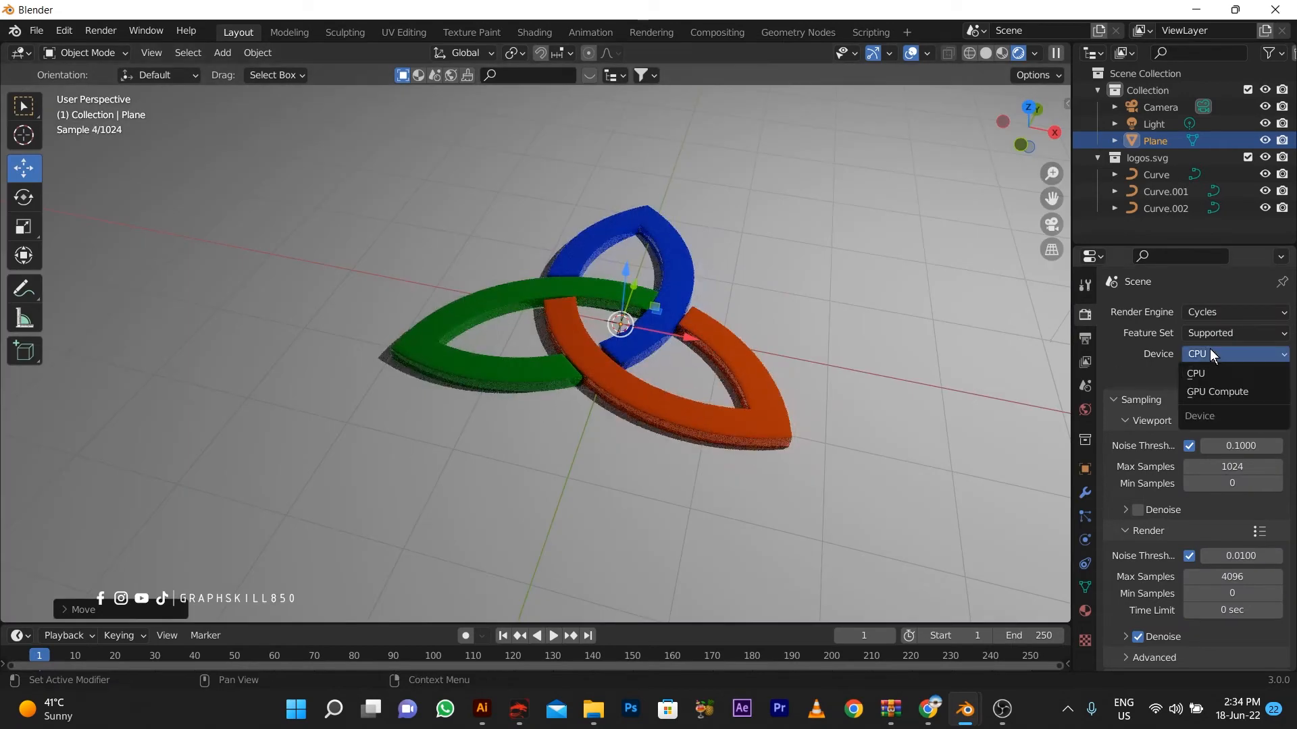
click(1206, 399)
Browse the BlenderKit HDRIs, apply the Country Club environment to light the scene, and close the asset browser
click(449, 76)
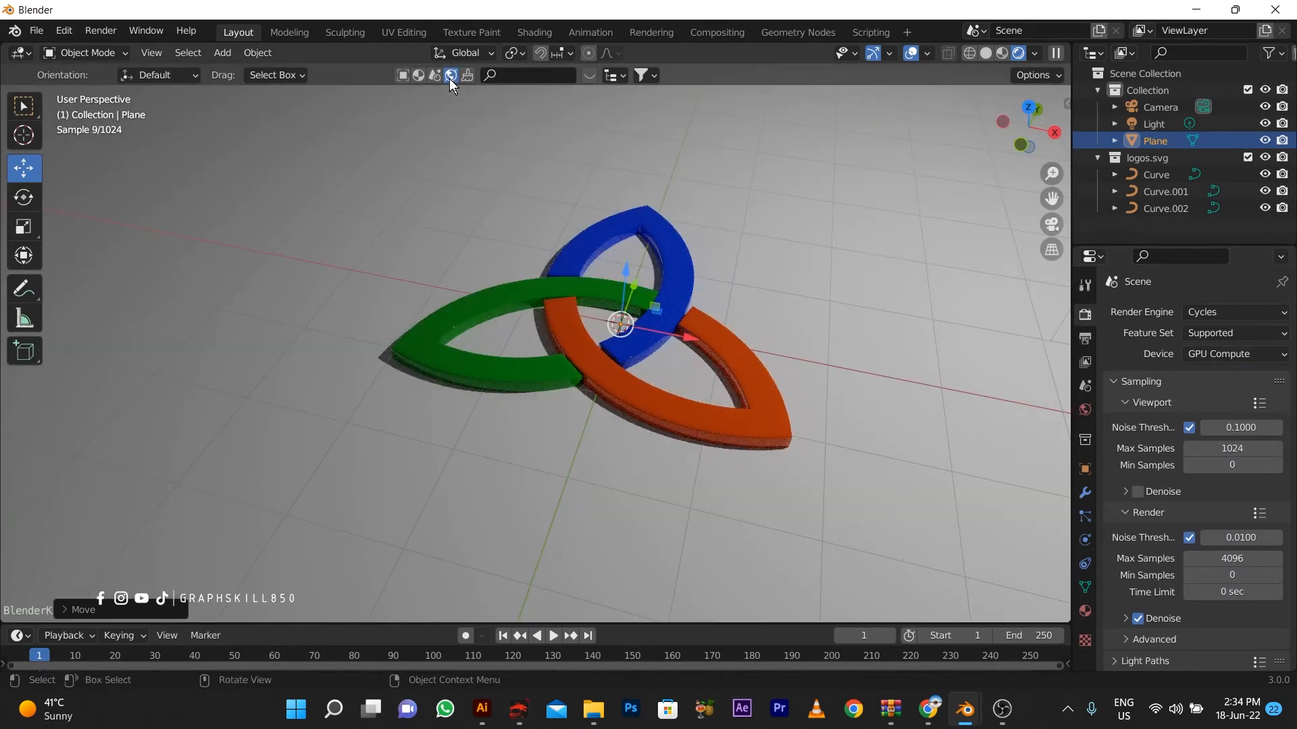
click(587, 76)
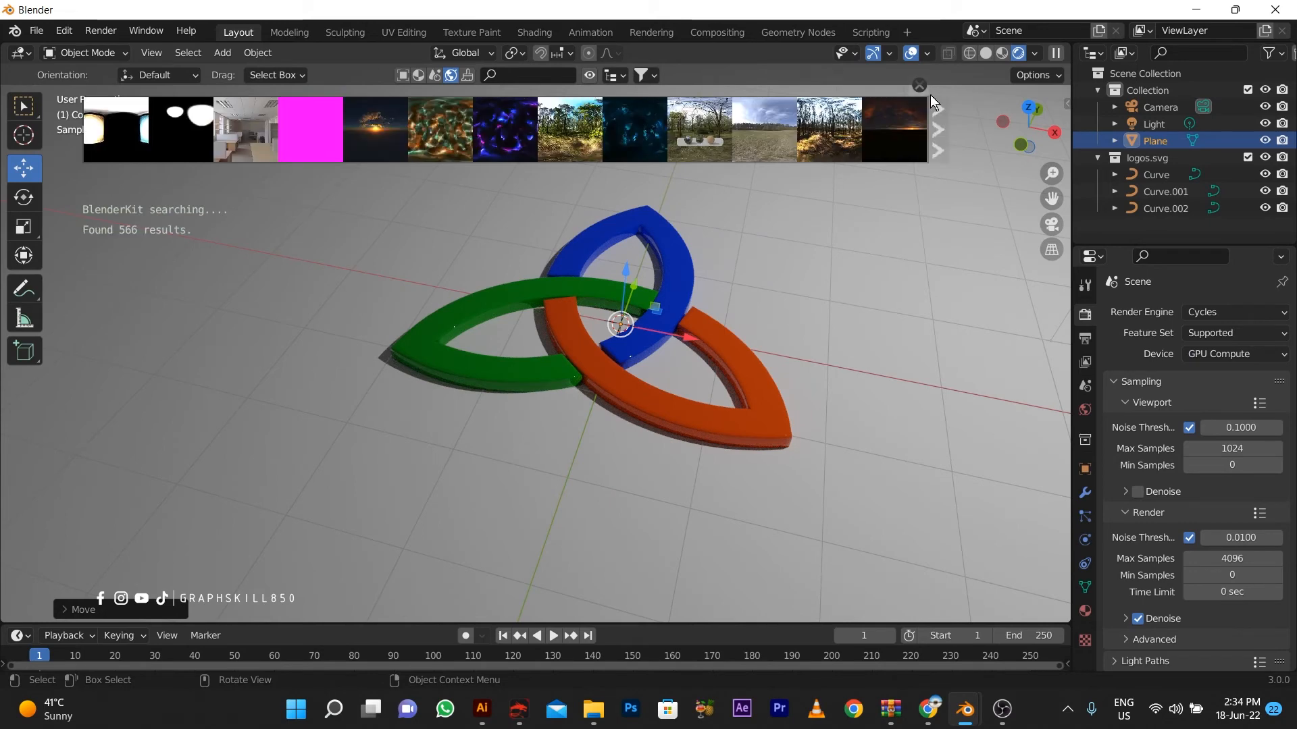
click(936, 129)
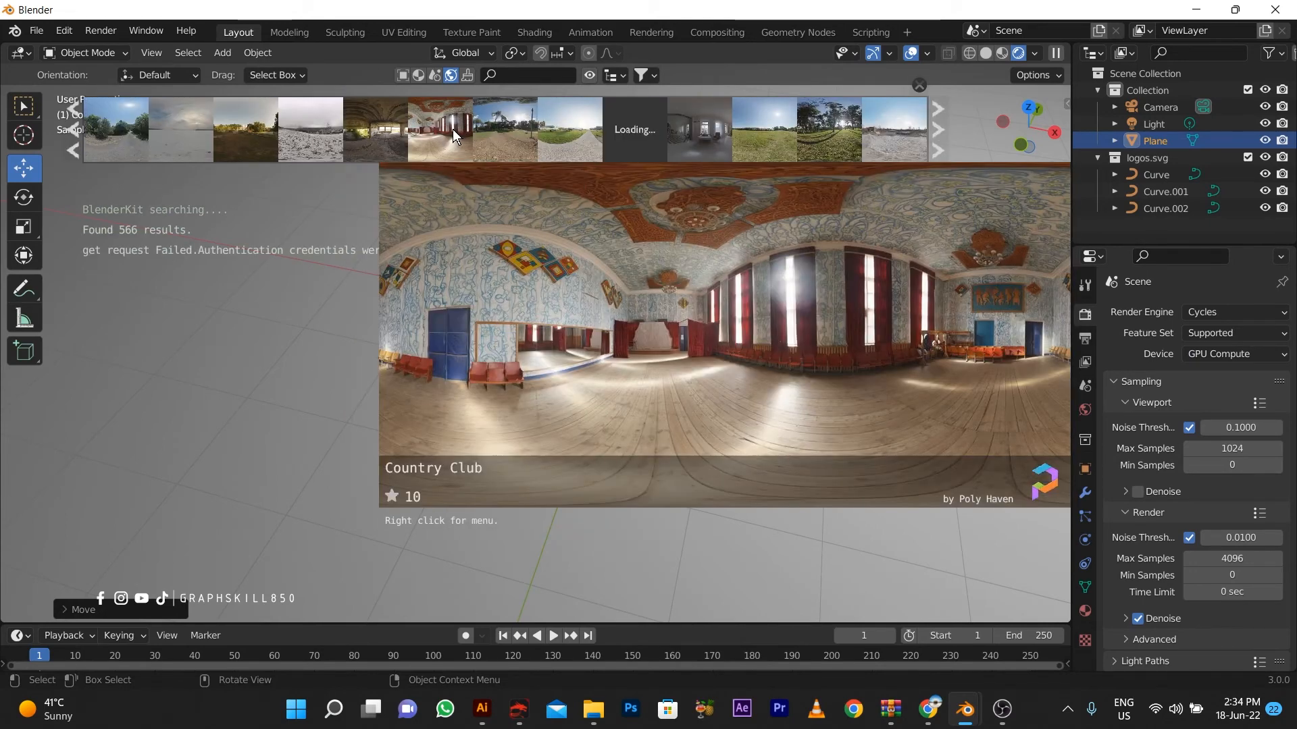
click(442, 132)
click(446, 180)
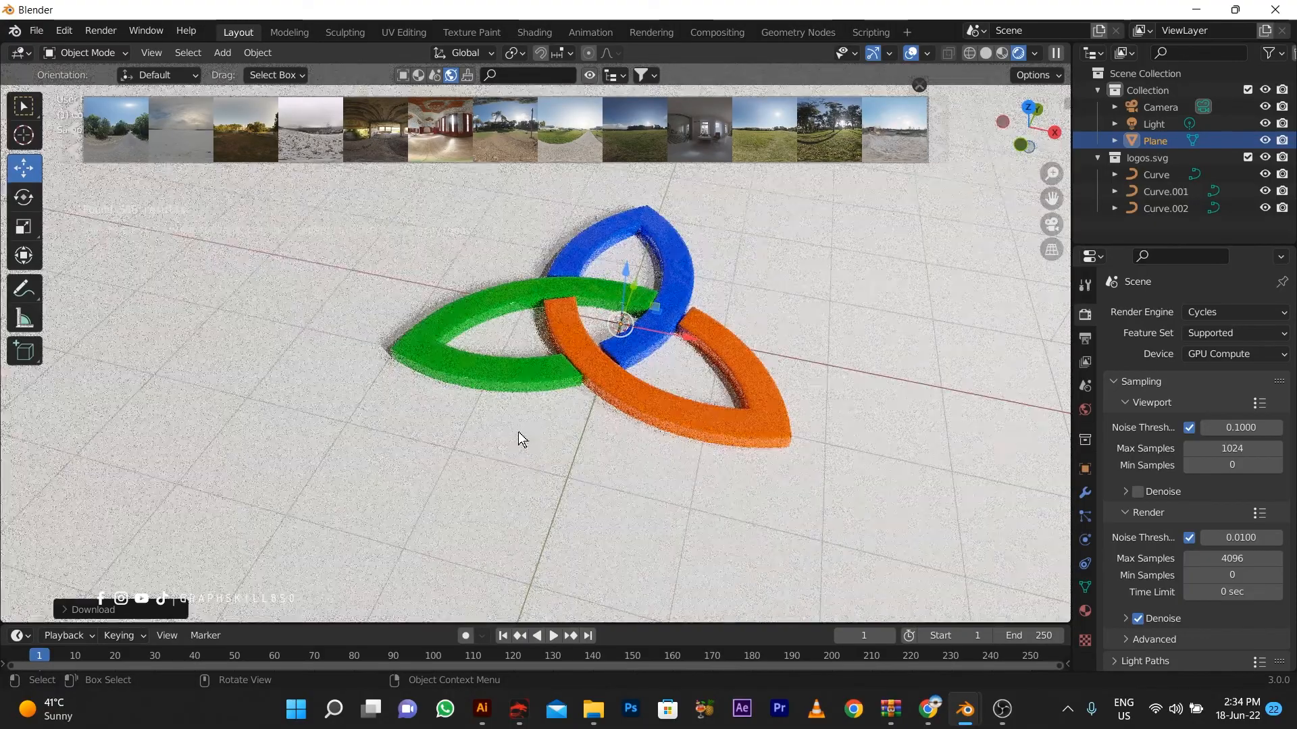
middle_drag(517, 432, 477, 431)
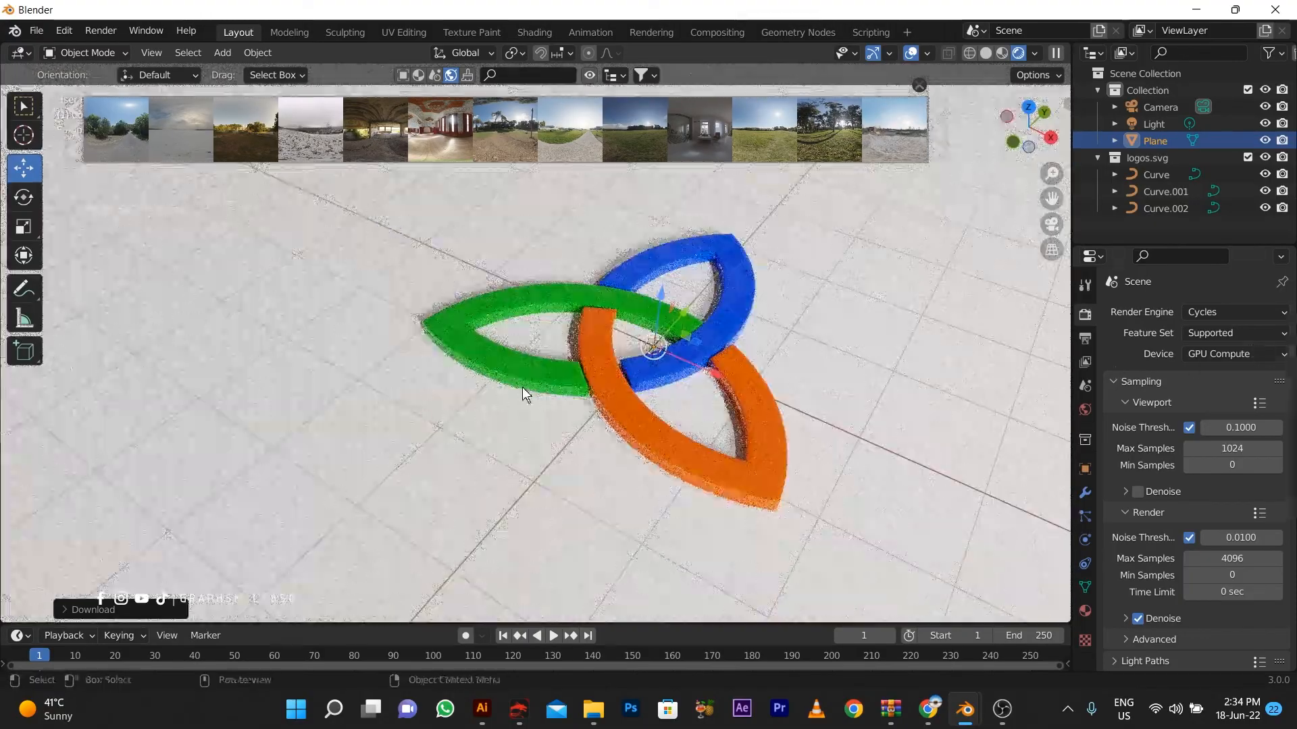
shift+middle_drag(519, 390, 549, 403)
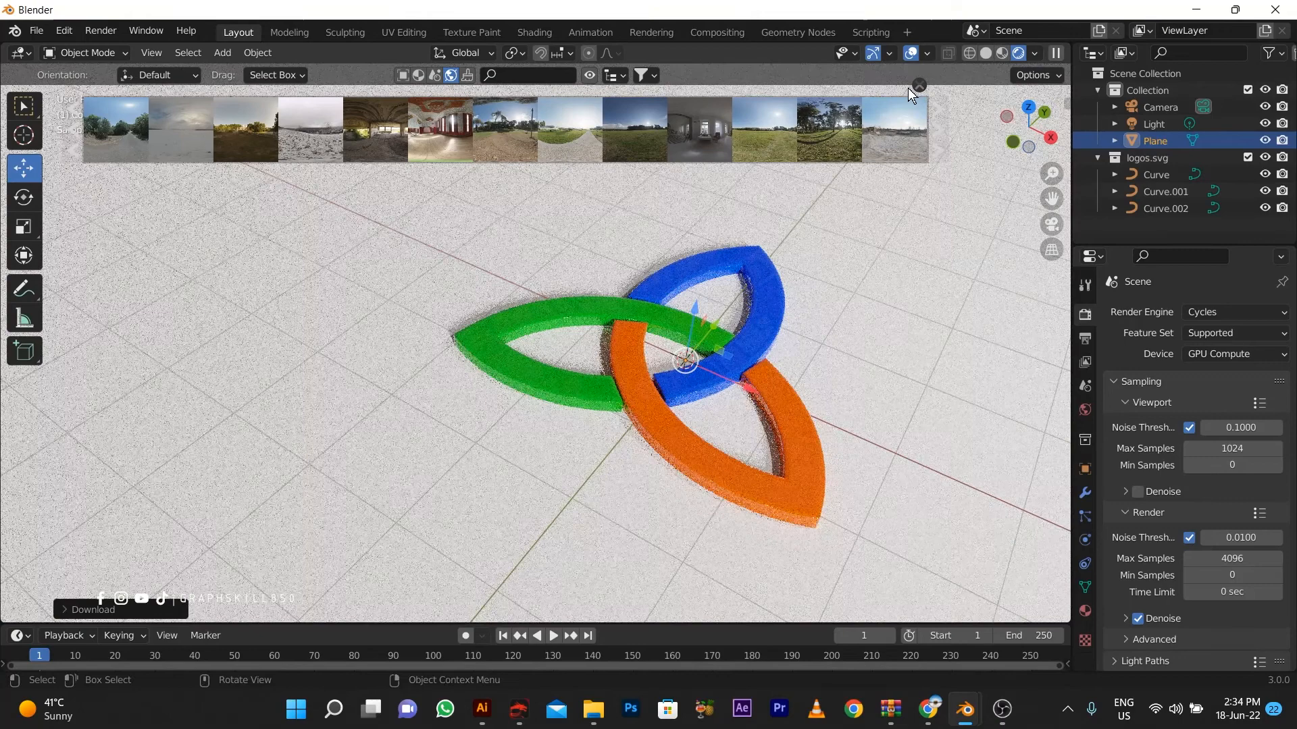
click(919, 85)
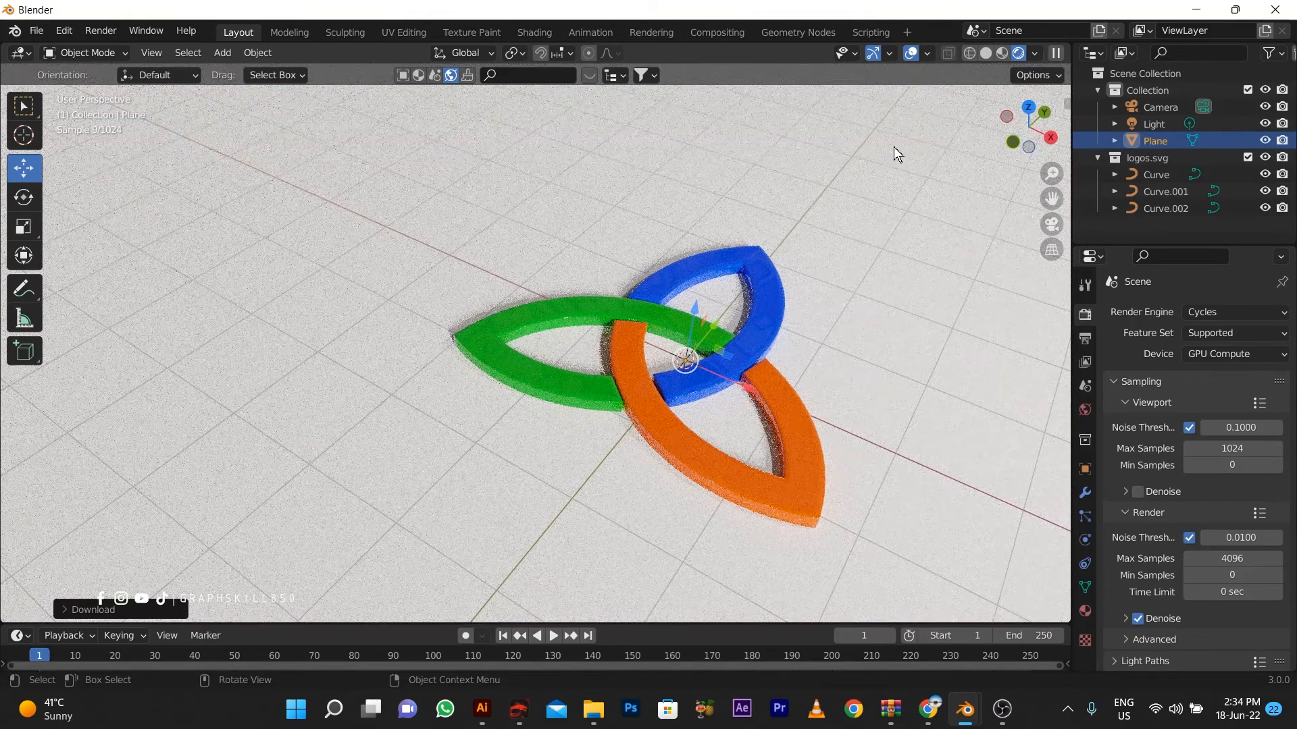
Browse the BlenderKit materials, apply a grey woven fabric to the floor plane, and close the asset browser
click(418, 75)
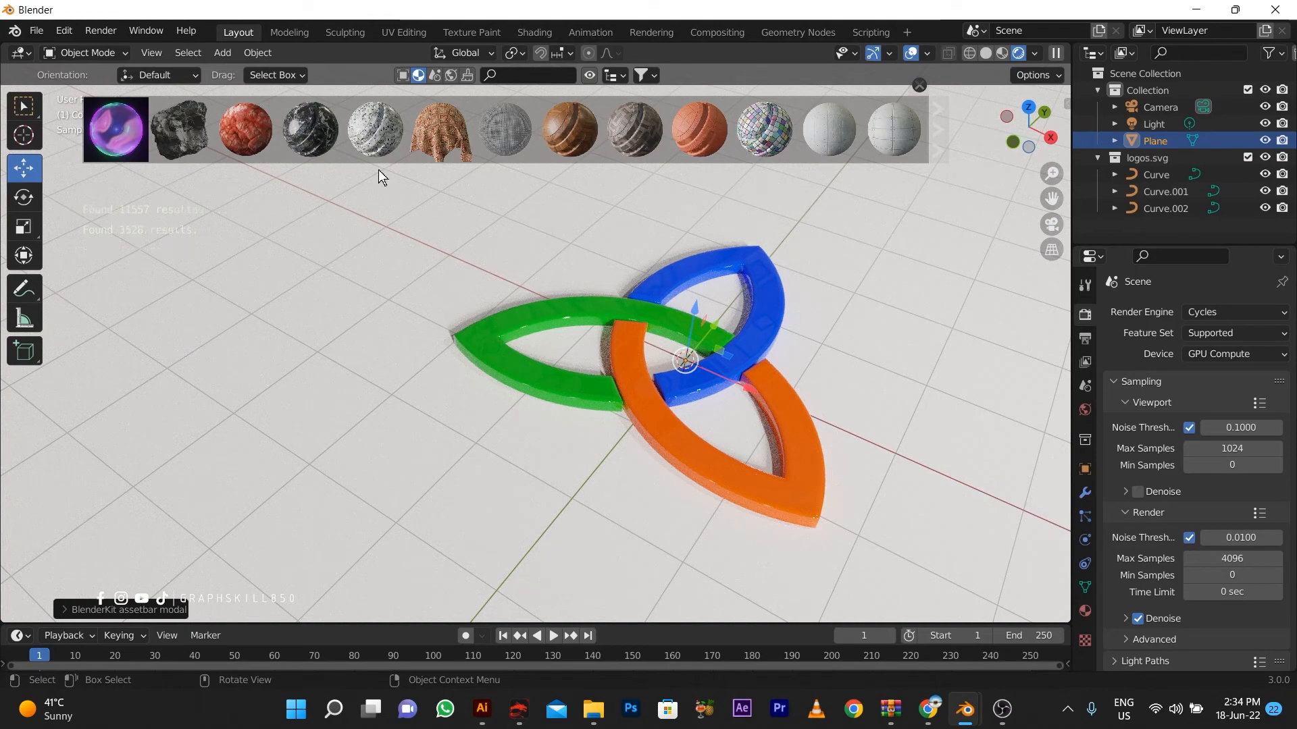
click(558, 133)
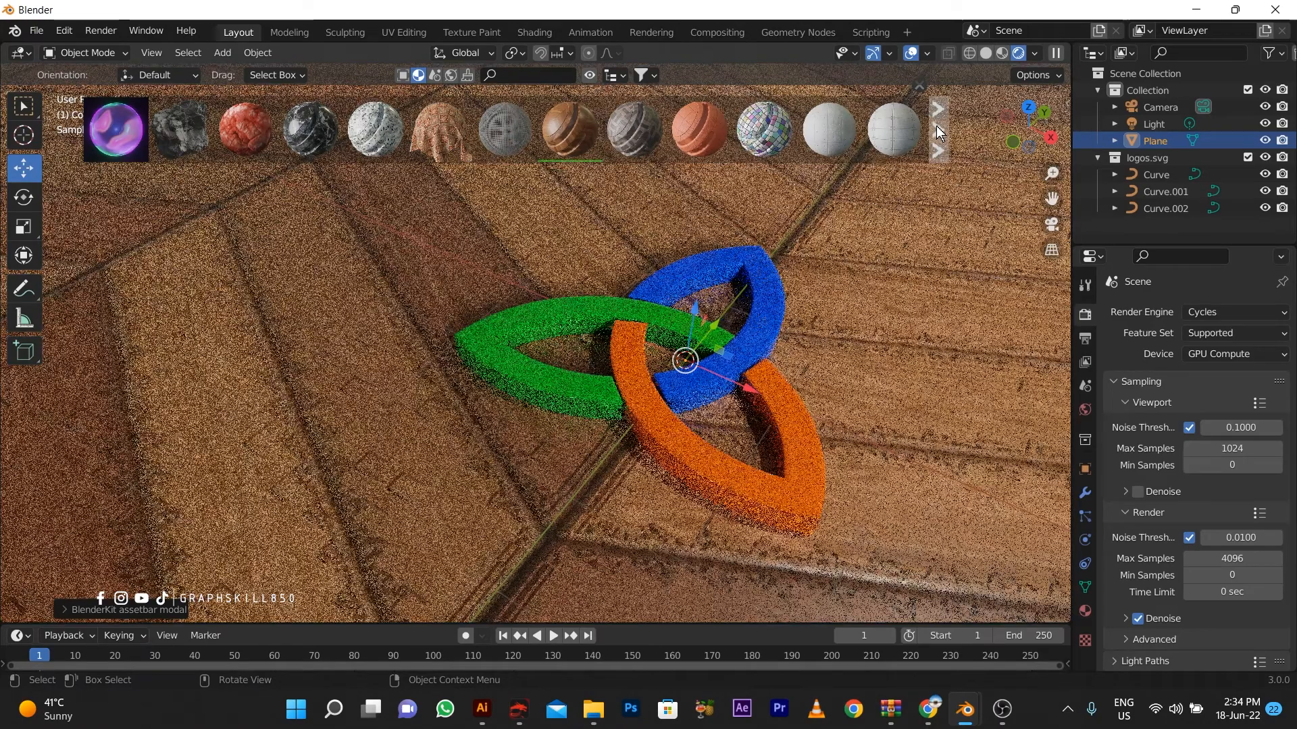
click(936, 126)
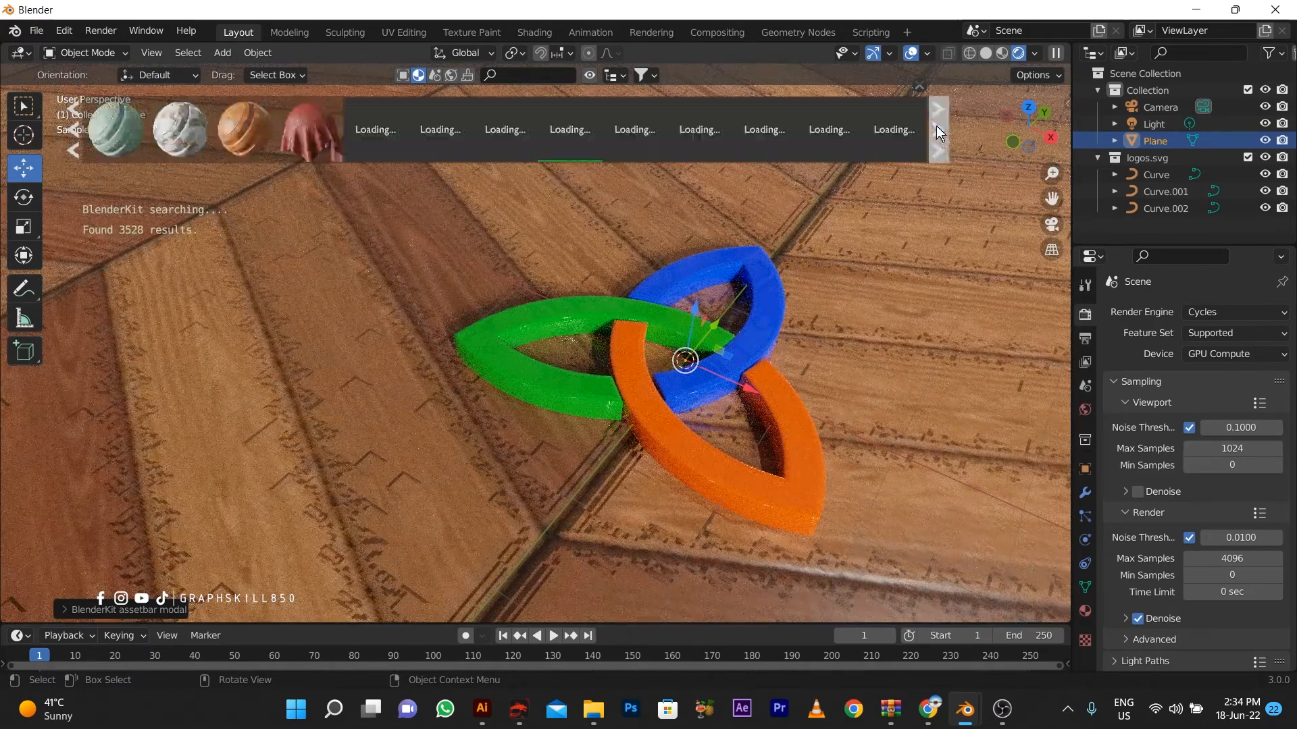
click(936, 126)
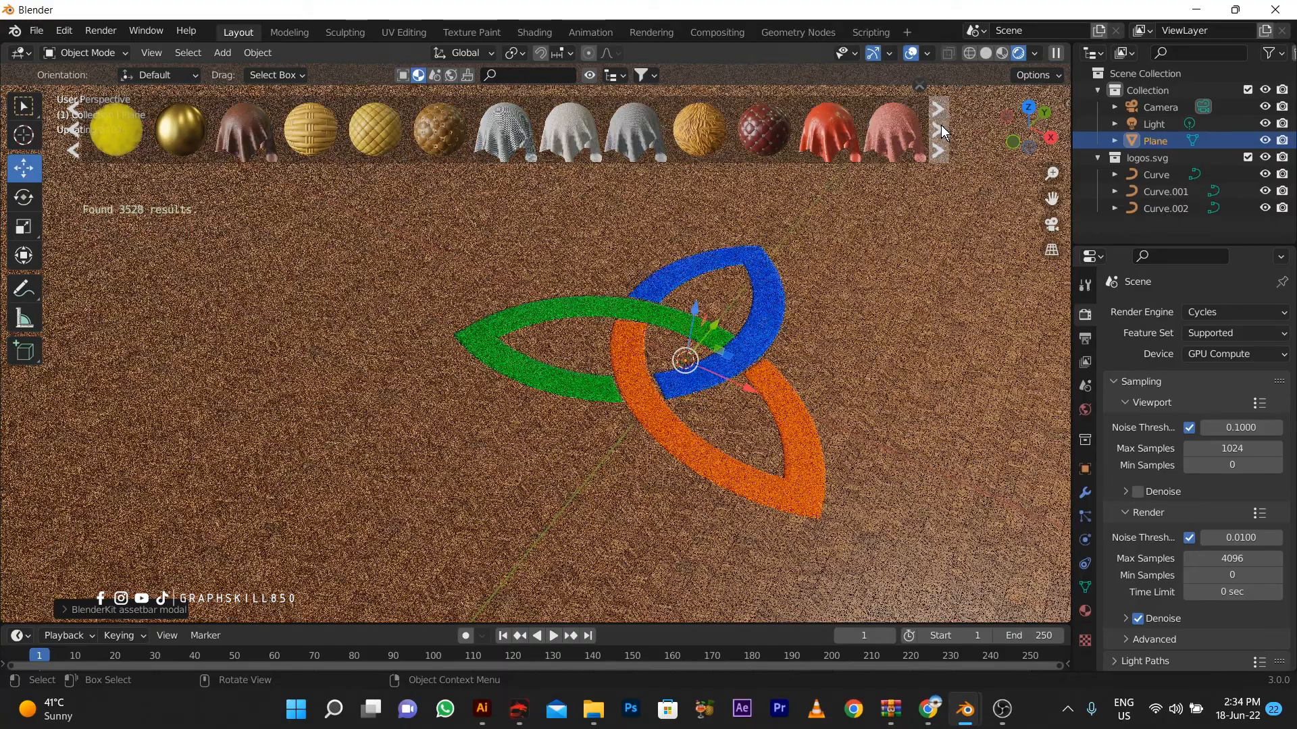
click(941, 126)
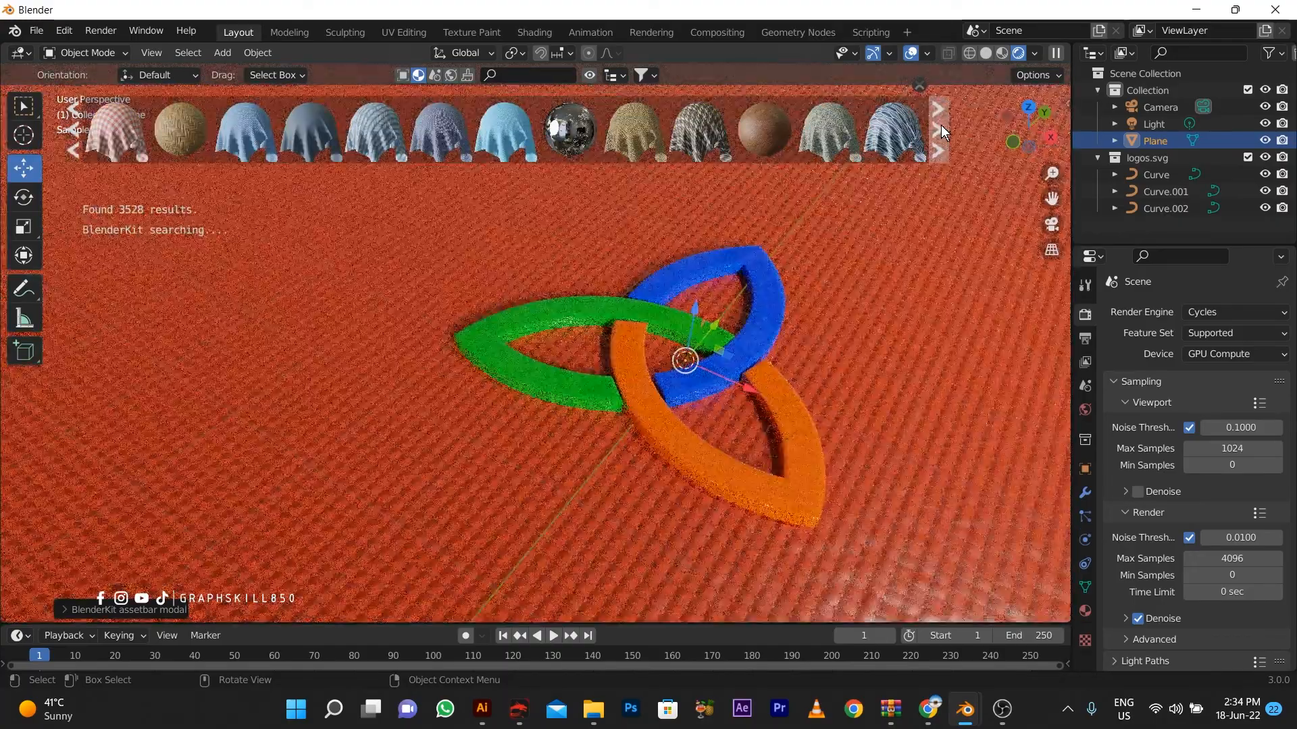
click(816, 131)
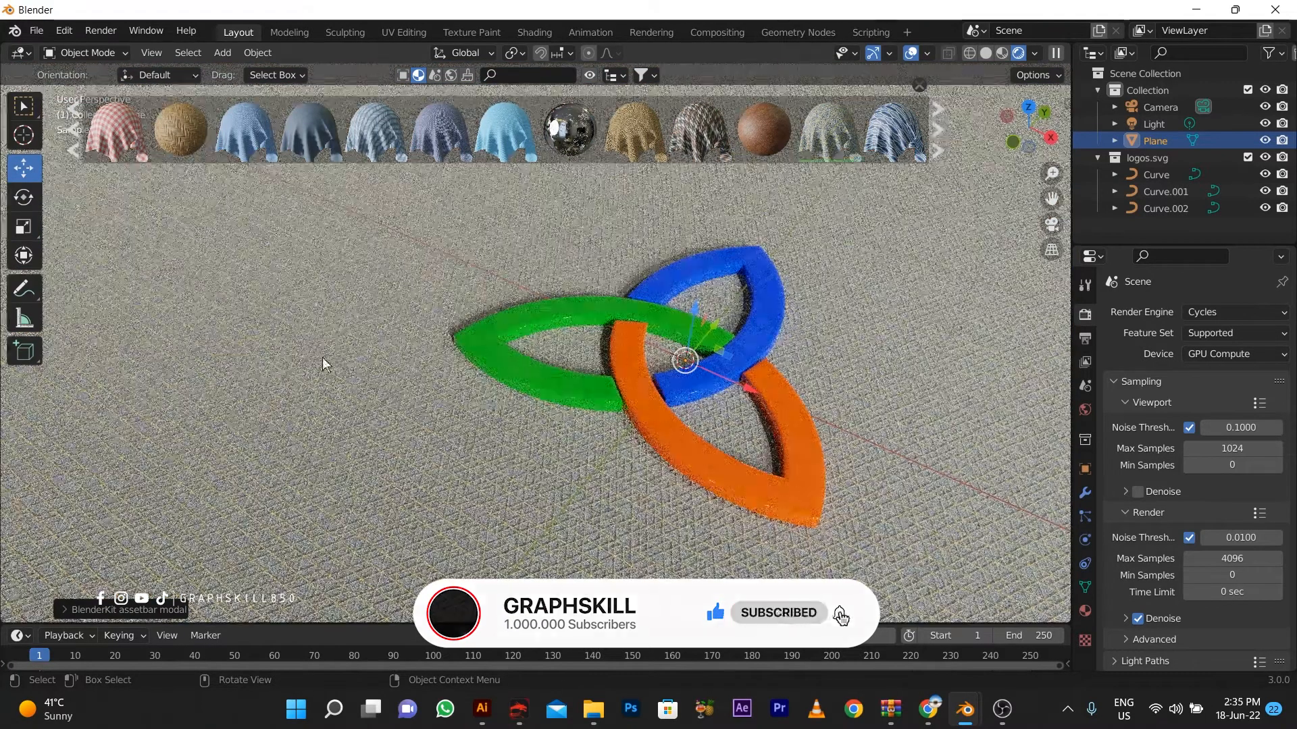
click(919, 85)
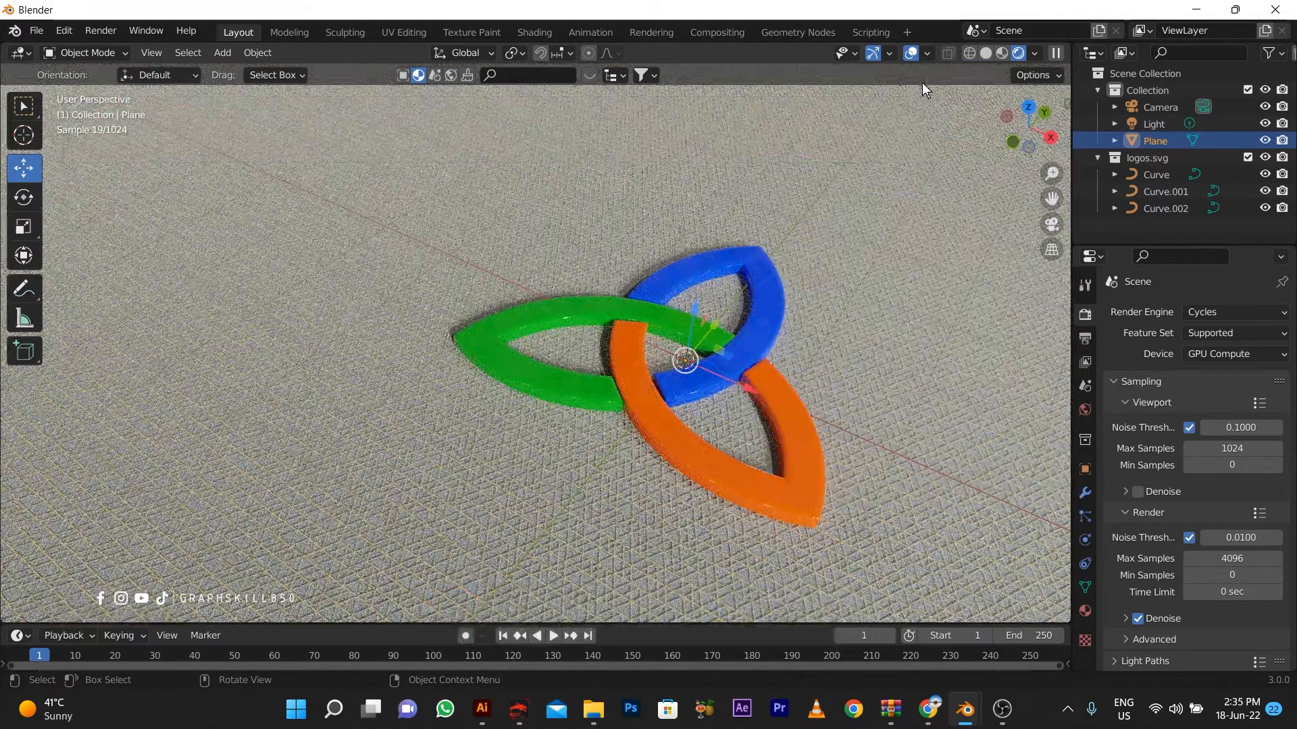
Switch the render engine back to Eevee and inspect the logo on its fabric floor
click(1213, 312)
click(1204, 332)
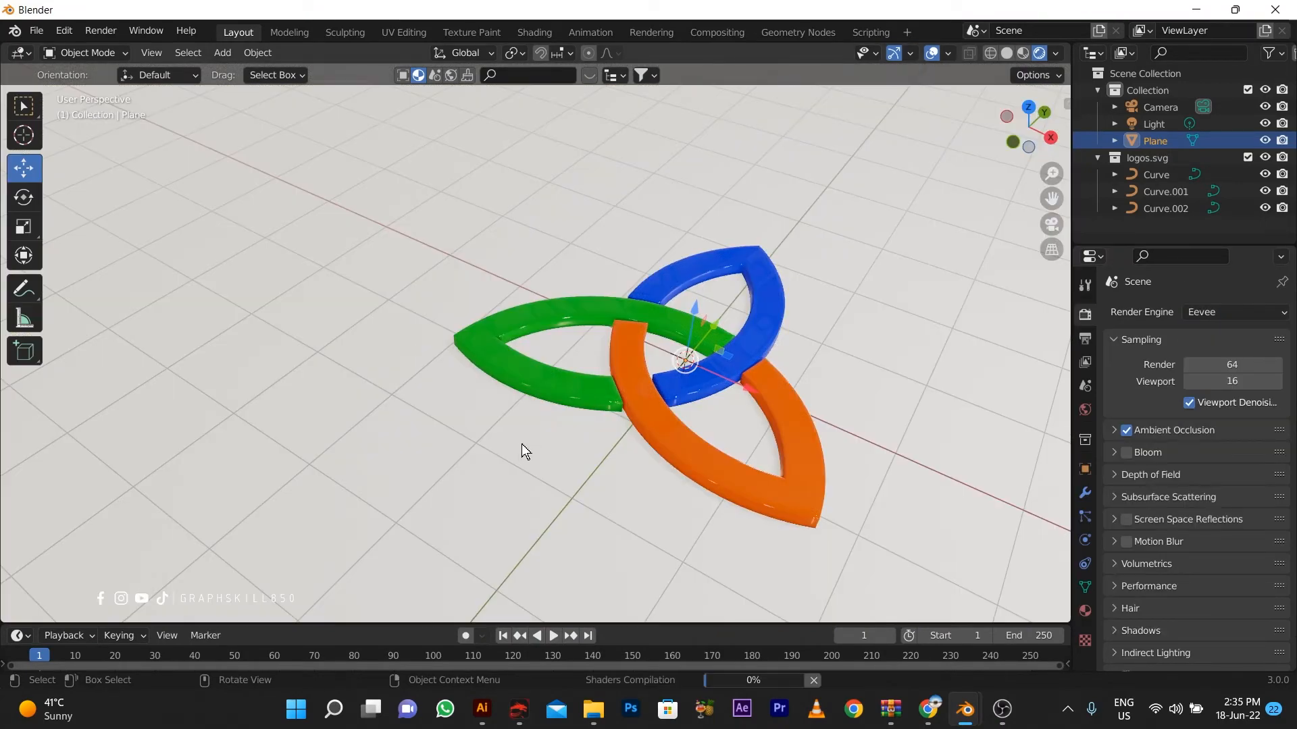
middle_drag(523, 436, 477, 433)
scroll(791, 461, up, 3)
scroll(791, 461, down, 2)
middle_drag(560, 499, 518, 400)
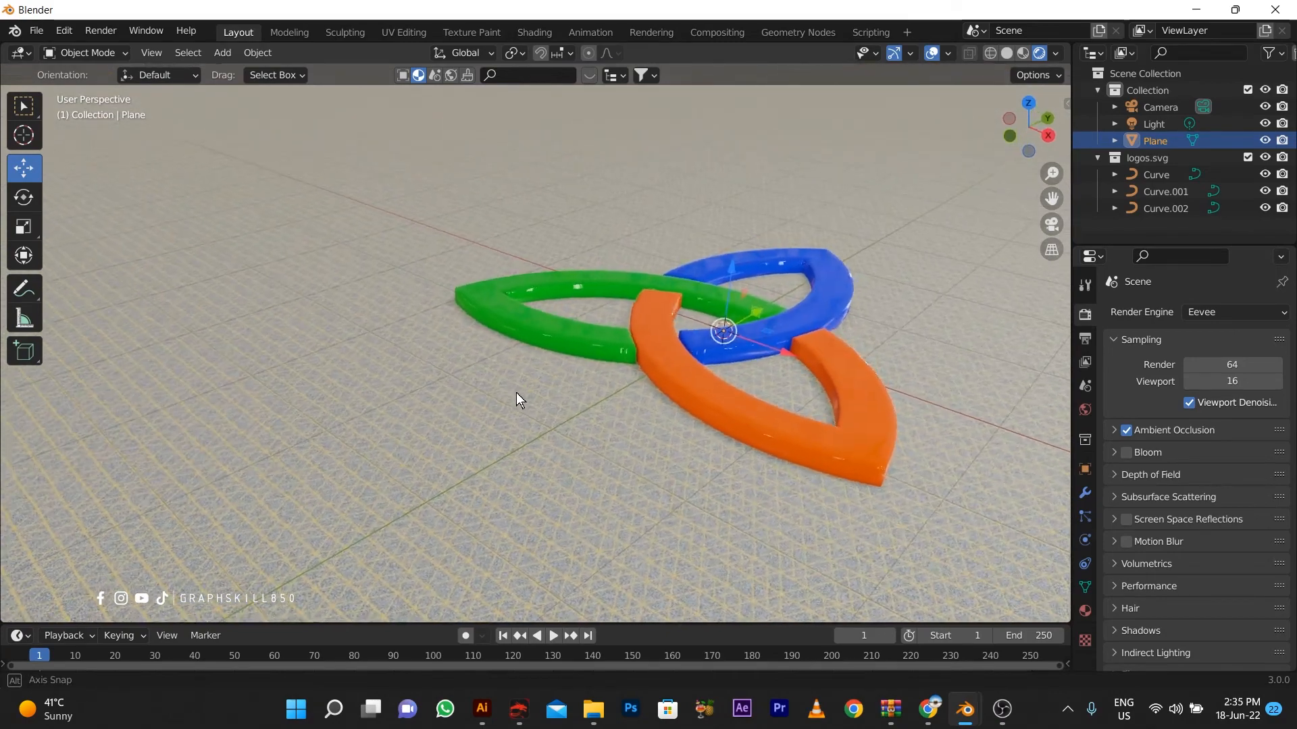
Select the orange, green and blue loops and rotate them together slightly about the Z axis, then deselect them
click(651, 354)
shift+click(684, 273)
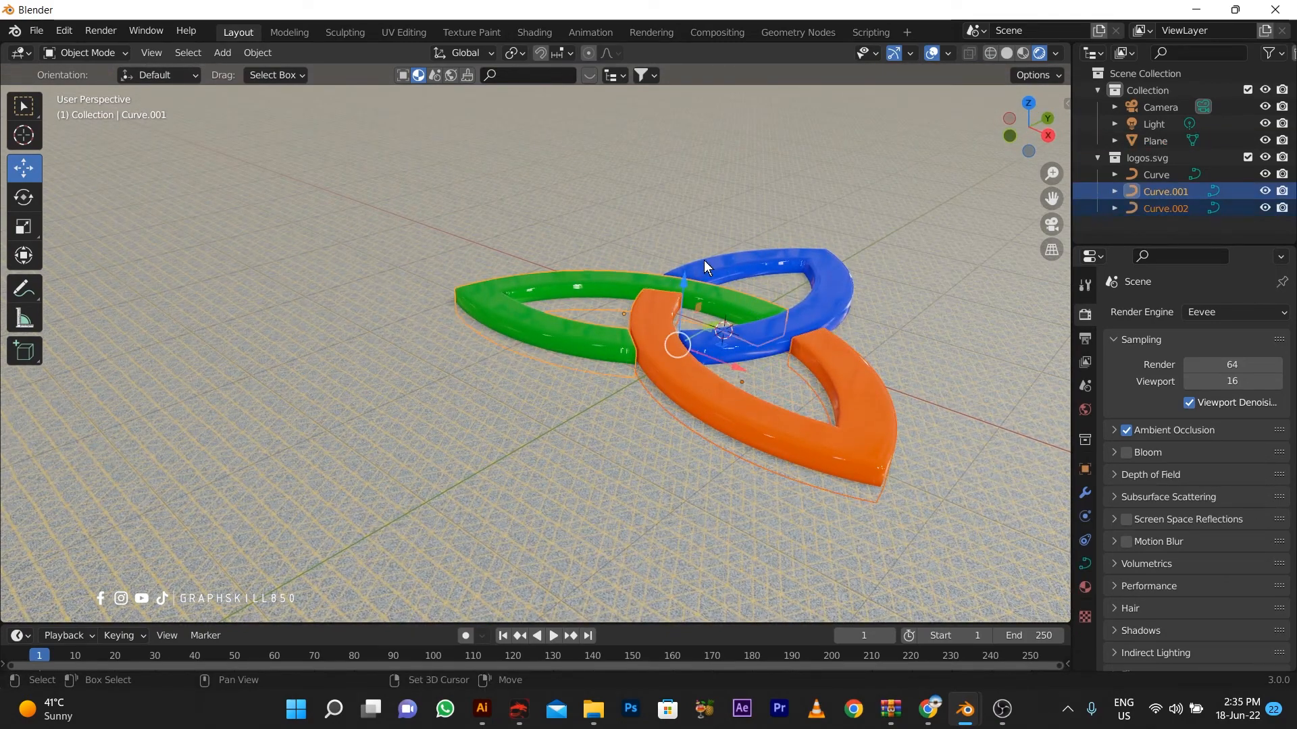
shift+click(607, 283)
click(29, 206)
drag(722, 360, 819, 353)
key(ctrl+z)
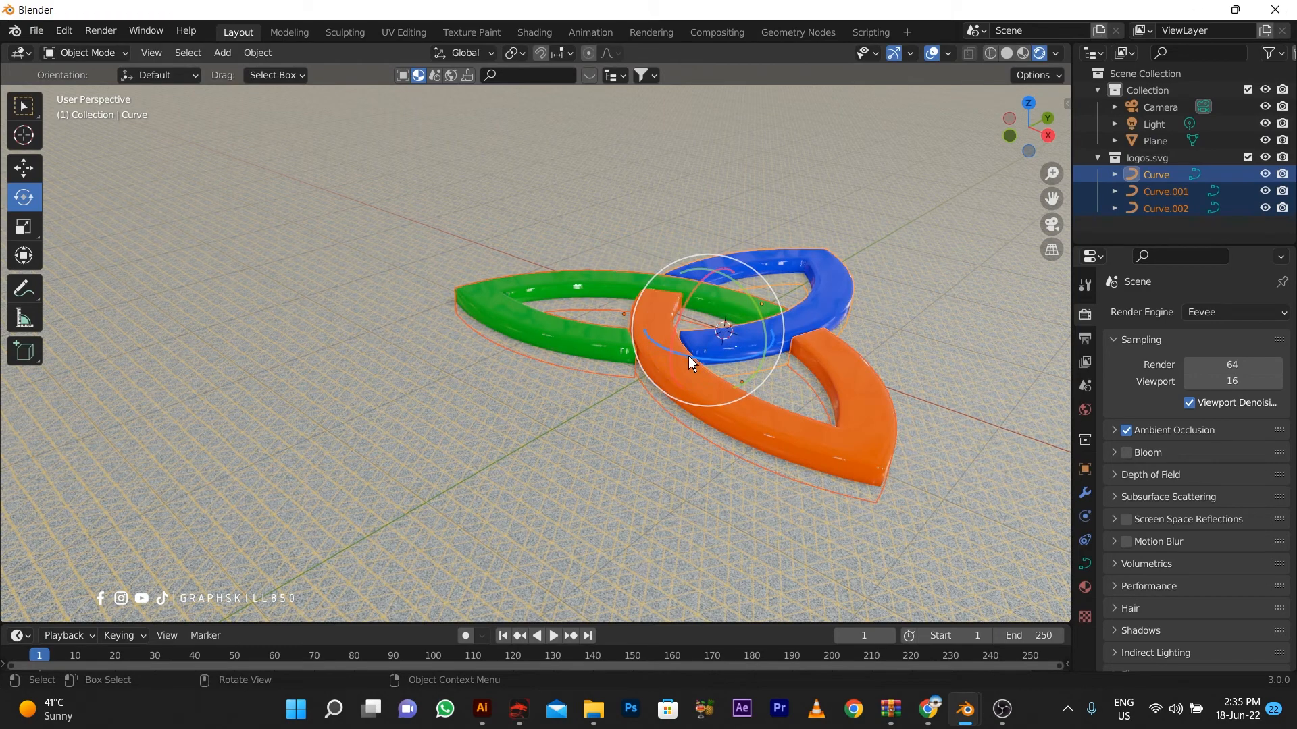
drag(660, 350, 623, 380)
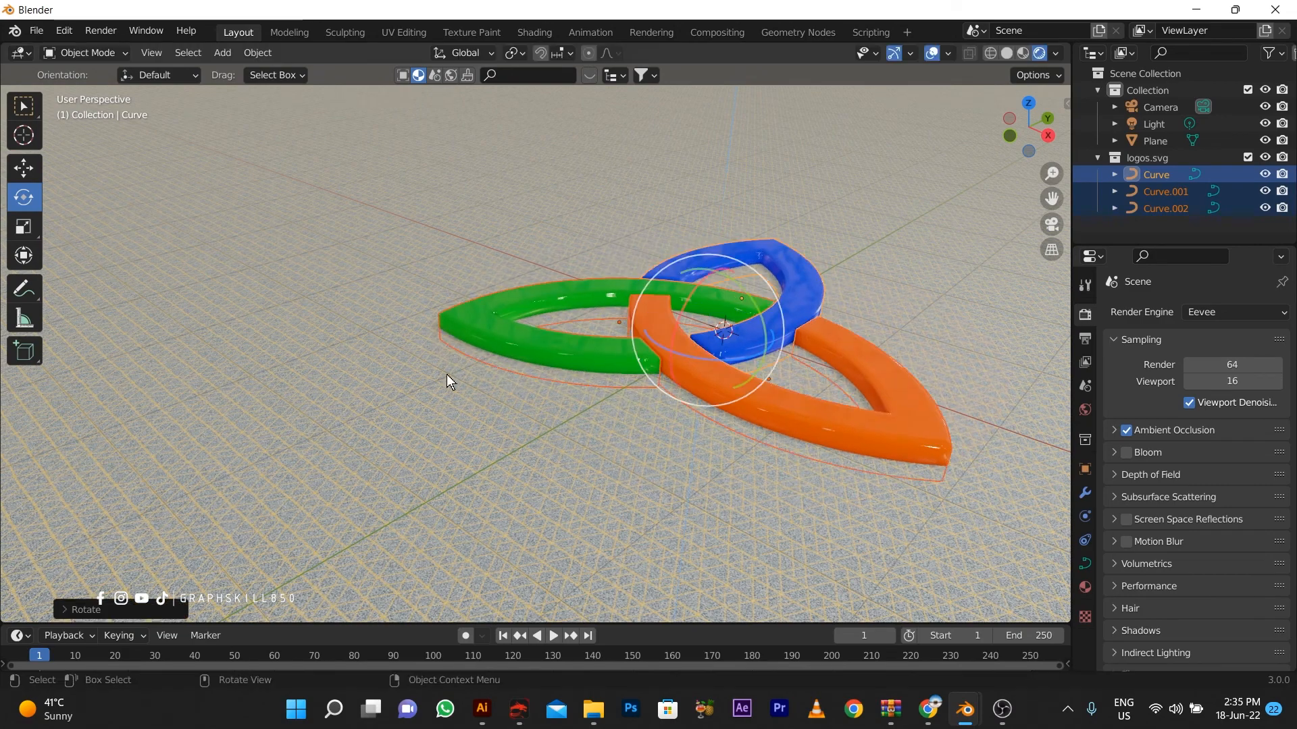
middle_drag(447, 374, 419, 467)
click(375, 424)
Save the project as tringle logo.blend in the FOOTBALL GROUND folder
key(ctrl+s)
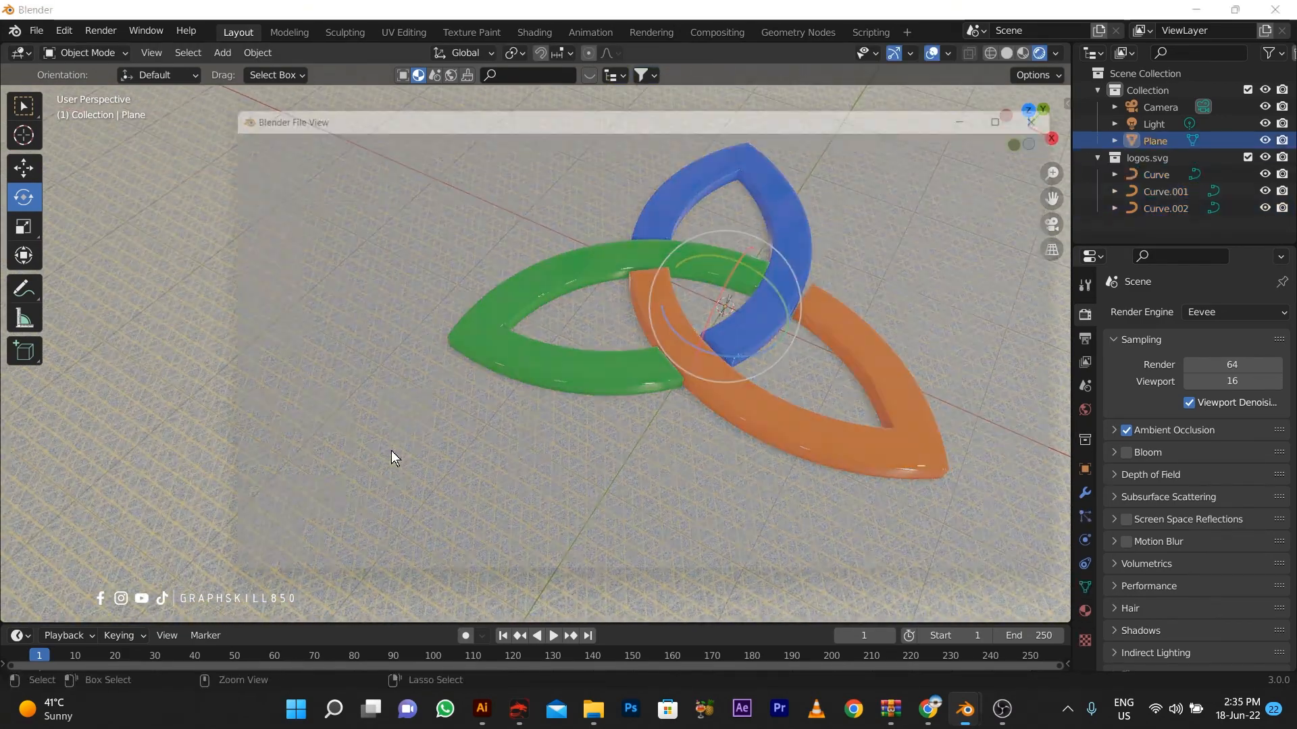
click(546, 577)
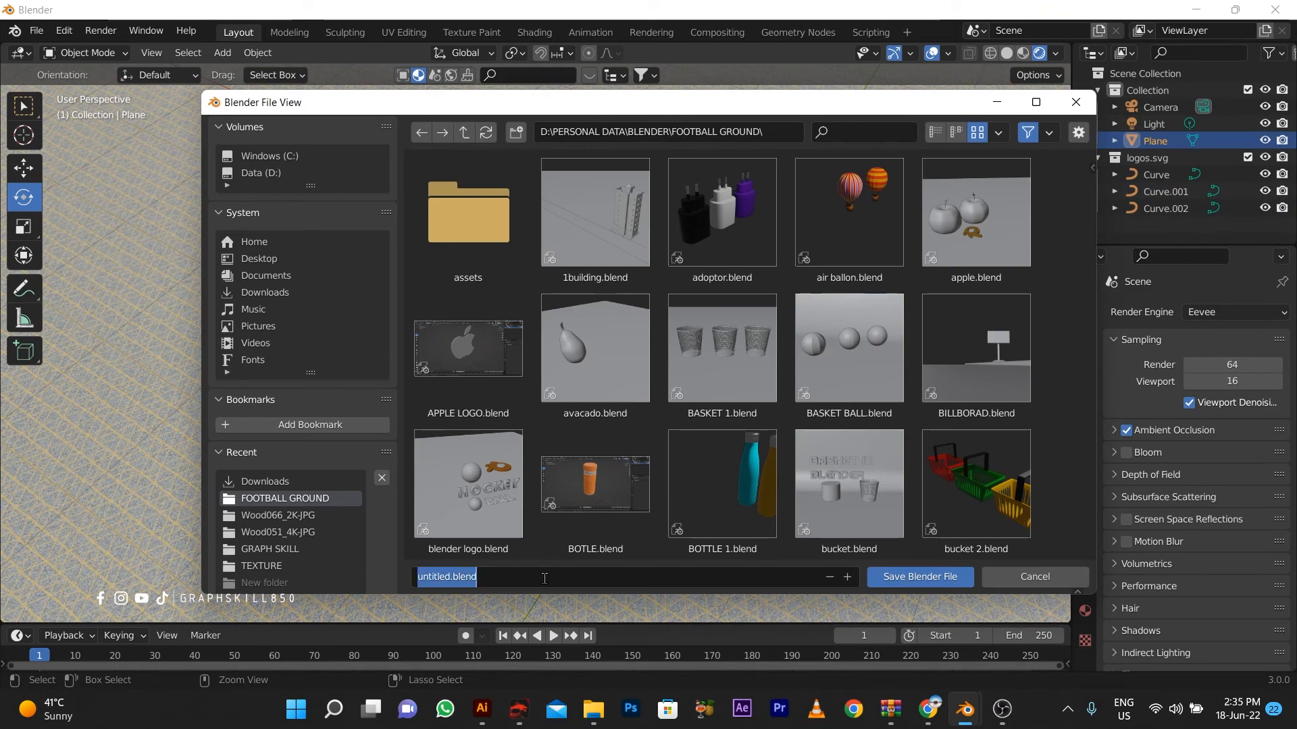
text(tring)
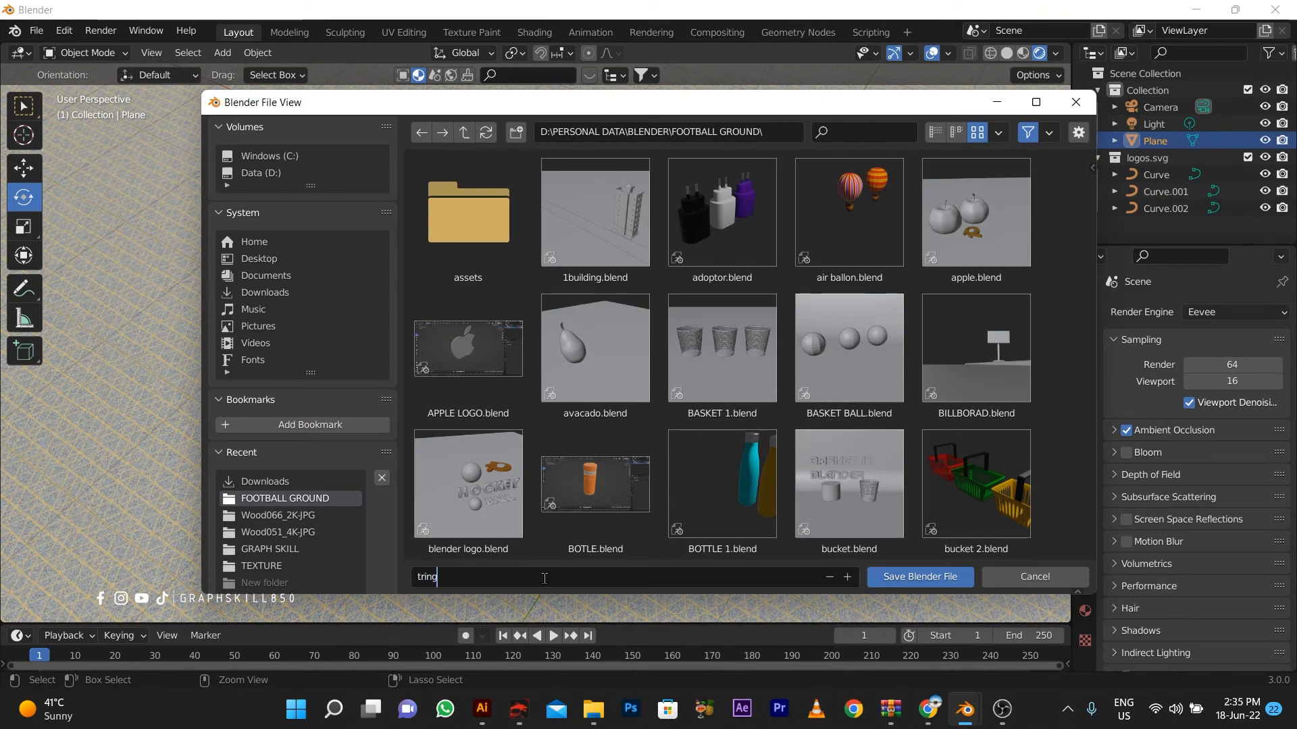
text(le ;)
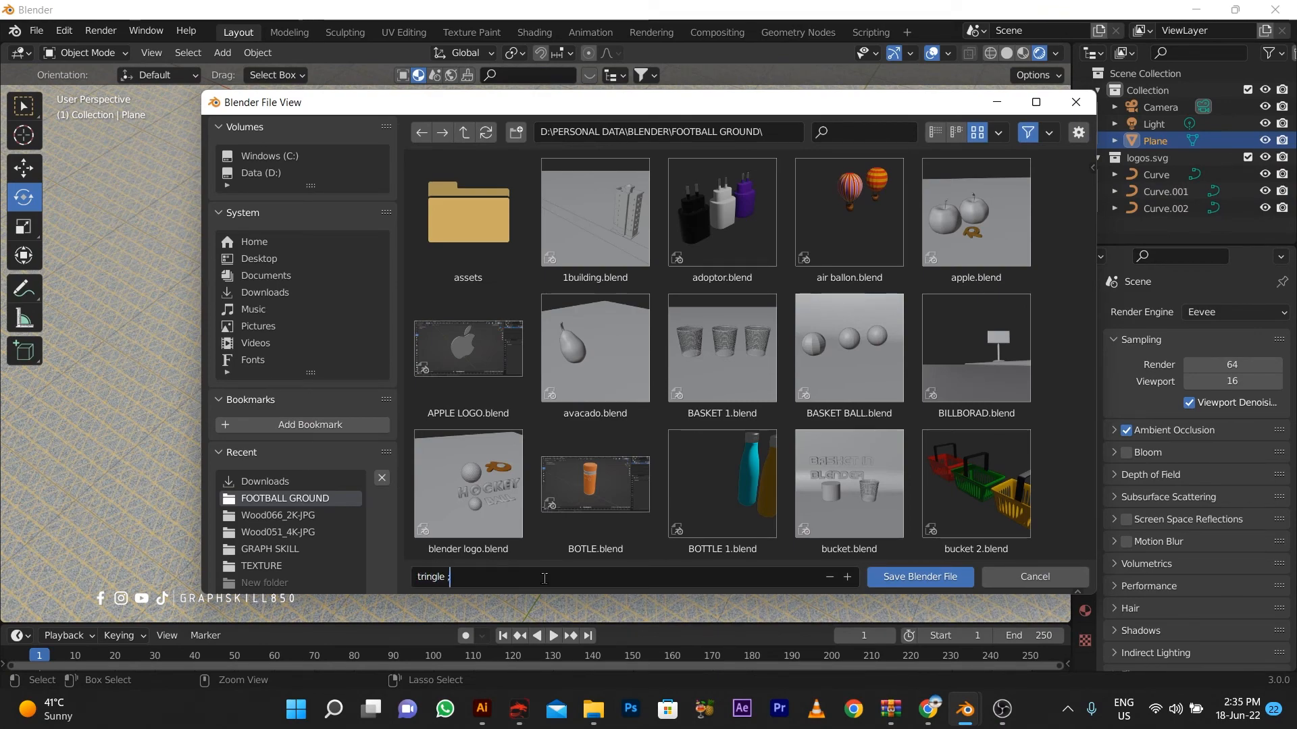
text(pgp)
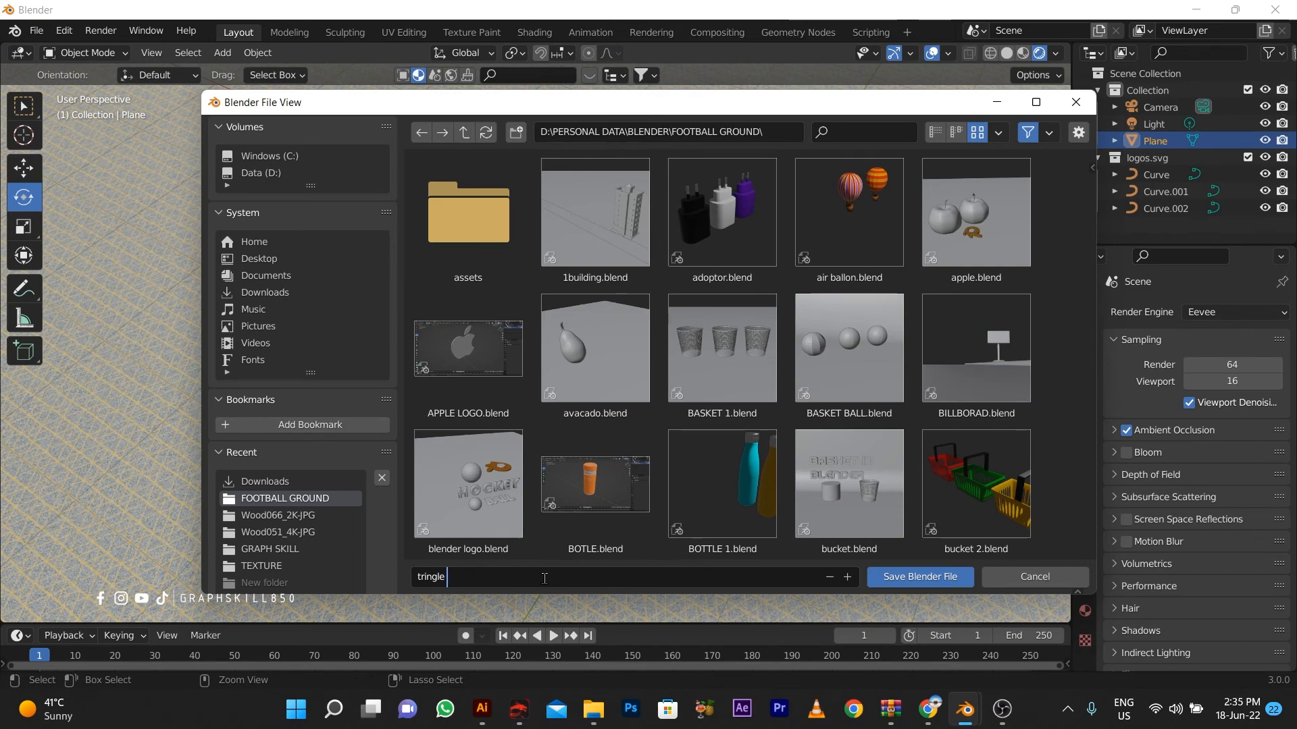
key(Return)
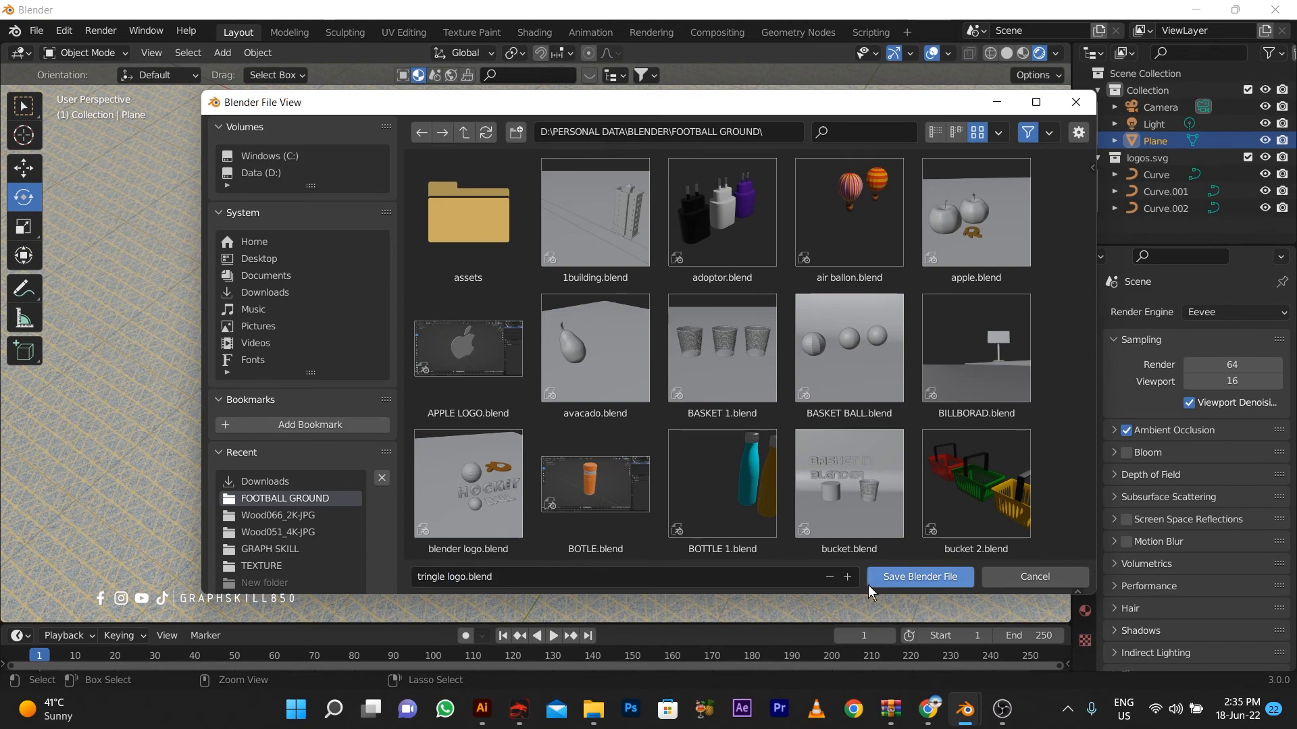